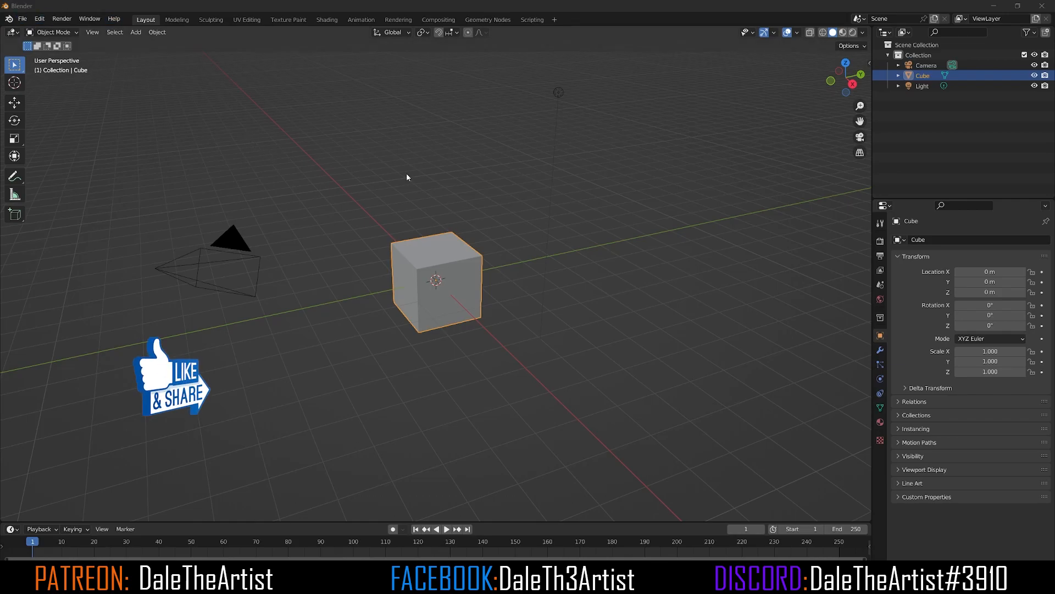
Step: In top view, add brush.jpg from the brush tutorial ref folder as a reference image
{"action": "key", "text": "KP_7"}
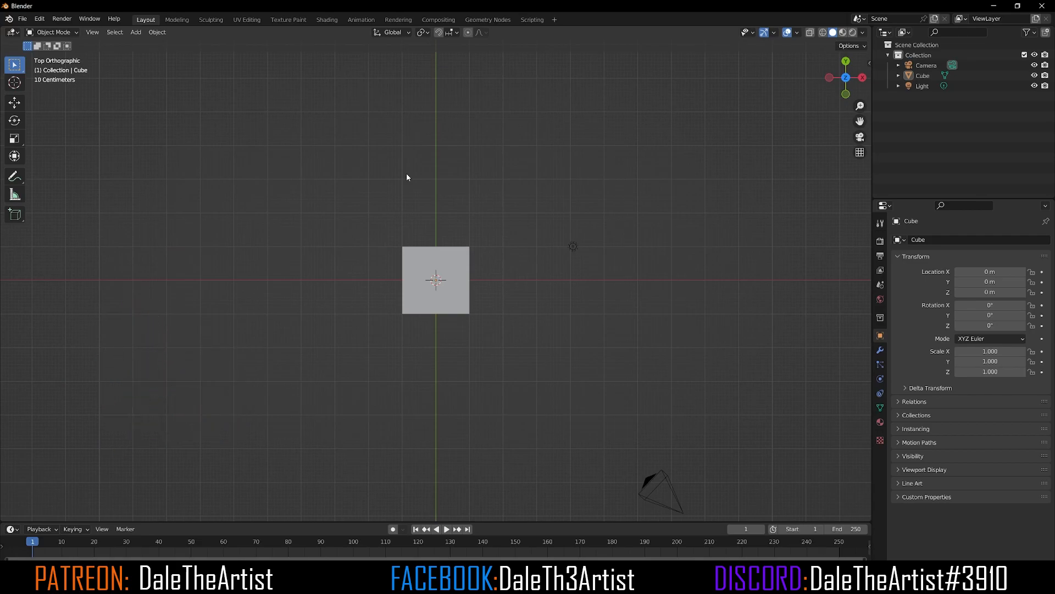
{"action": "key", "text": "shift+a"}
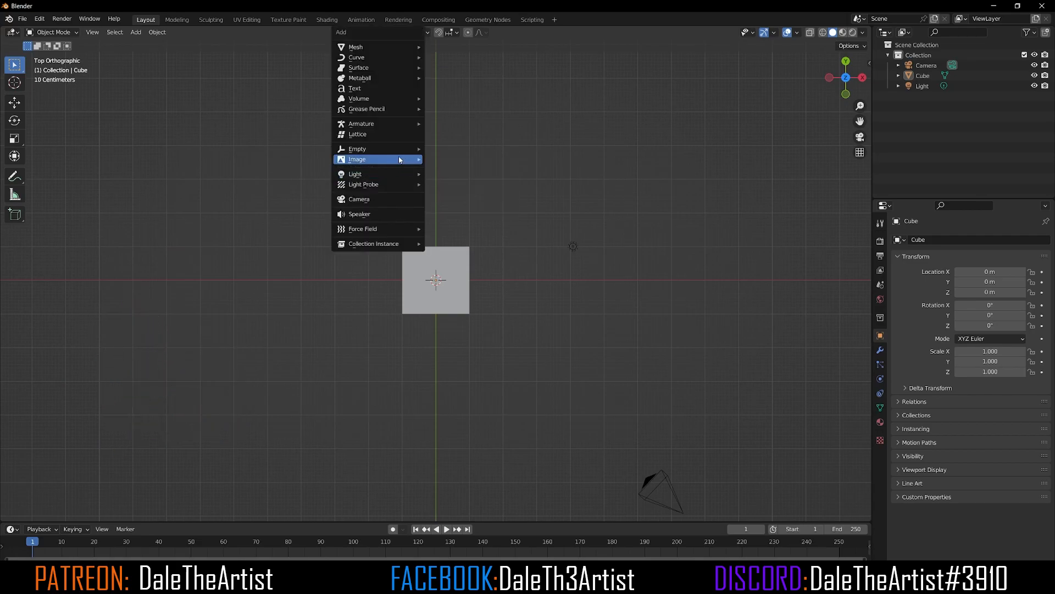
{"action": "mouse_move", "coordinate": [400, 159]}
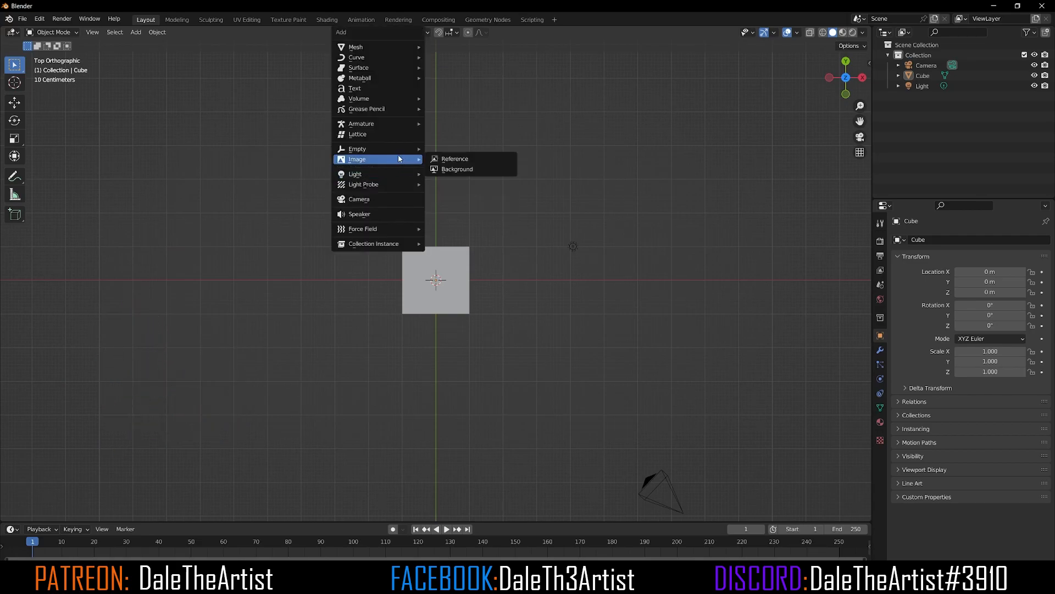
{"action": "left_click", "coordinate": [473, 158]}
{"action": "left_click", "coordinate": [348, 174]}
{"action": "left_click", "coordinate": [437, 222]}
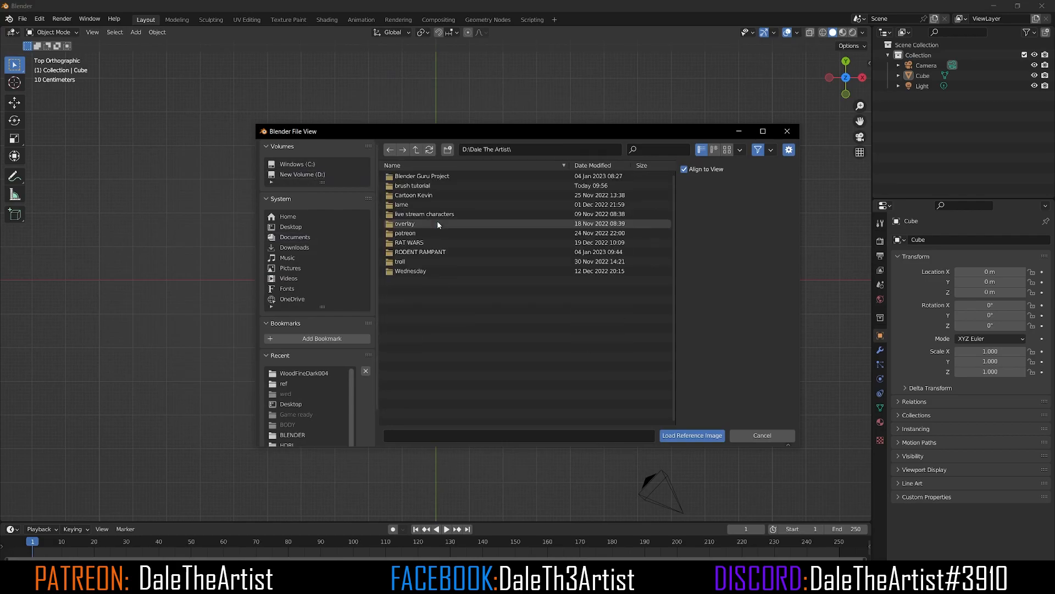
{"action": "left_click", "coordinate": [428, 187]}
{"action": "left_click", "coordinate": [423, 177]}
{"action": "left_click", "coordinate": [424, 177]}
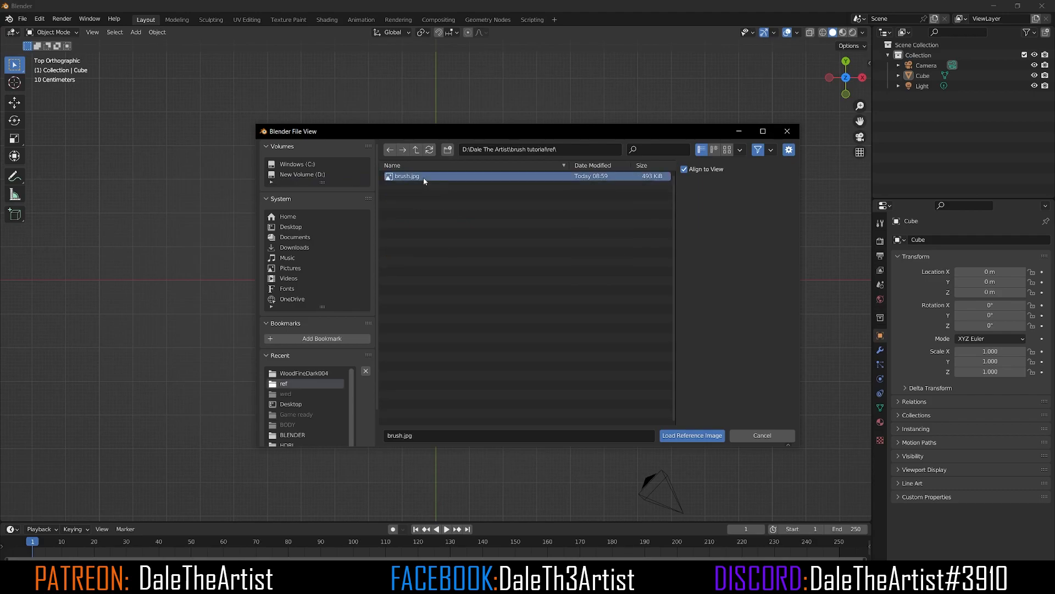
{"action": "left_click", "coordinate": [705, 435]}
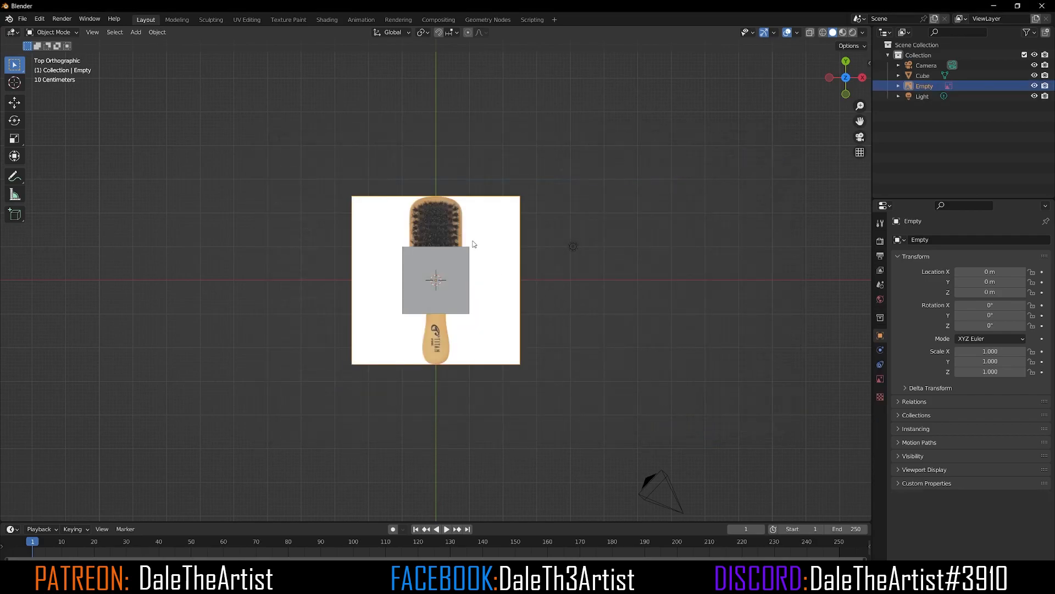
Step: Enable X-ray so the reference image shows through the cube
{"action": "scroll", "coordinate": [474, 264], "scroll_direction": "up", "scroll_amount": 2}
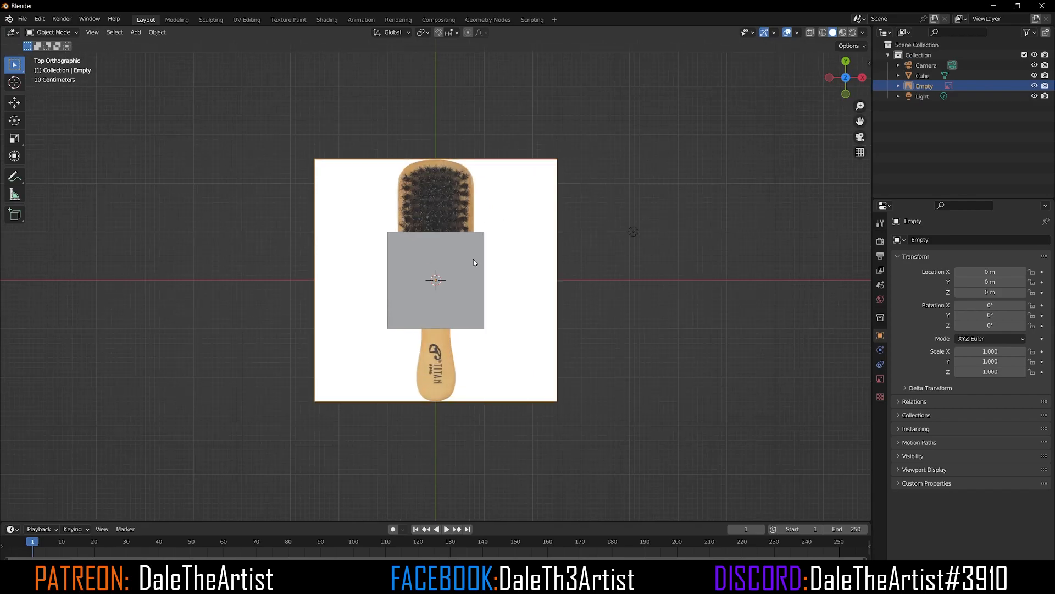
{"action": "key", "text": "alt+z"}
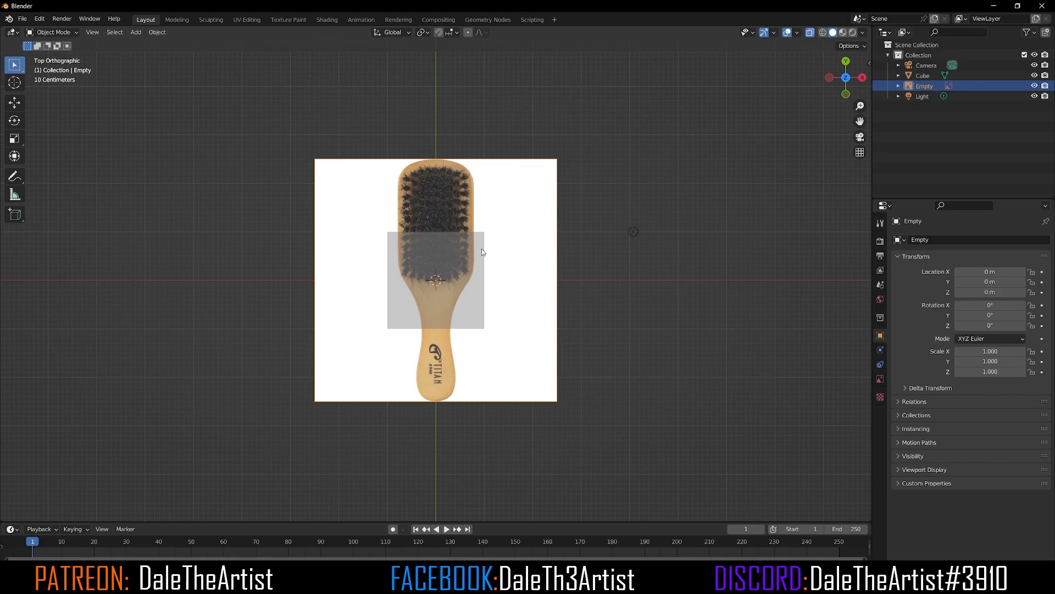
{"action": "left_click", "coordinate": [811, 33]}
{"action": "left_click", "coordinate": [811, 33]}
{"action": "left_click", "coordinate": [811, 33]}
{"action": "left_click", "coordinate": [812, 33]}
{"action": "scroll", "coordinate": [448, 262], "scroll_direction": "up", "scroll_amount": 1}
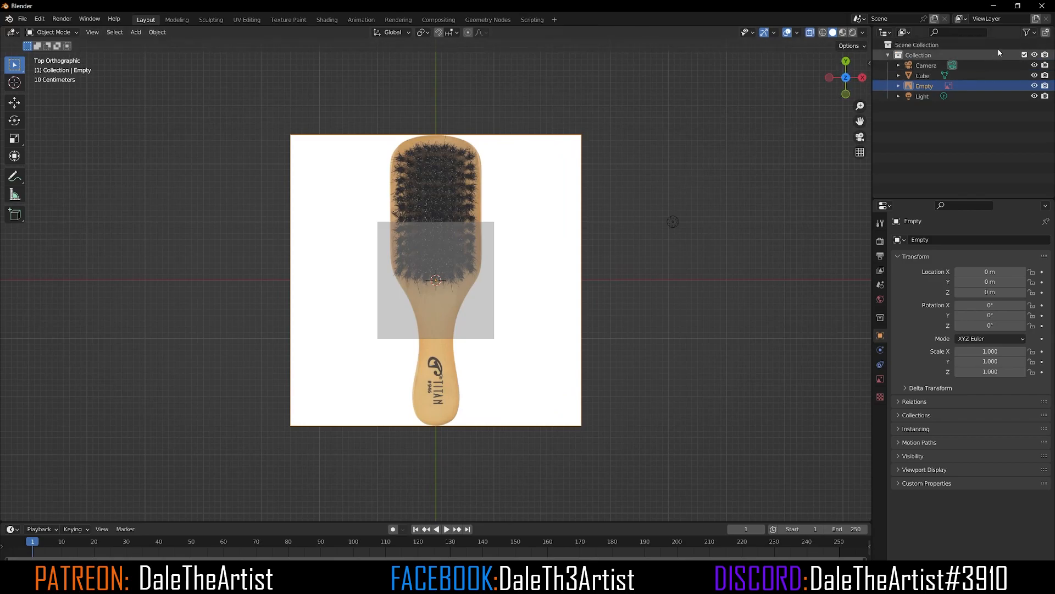
Step: Show the selectability toggle in the outliner and make the reference image Empty unselectable
{"action": "left_click", "coordinate": [1035, 35]}
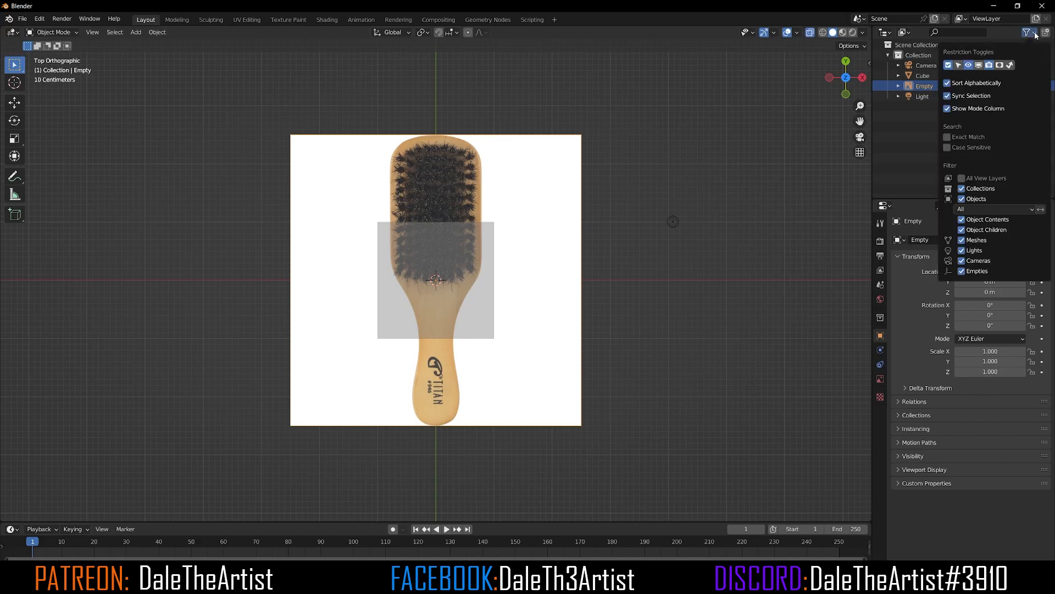
{"action": "left_click", "coordinate": [959, 66]}
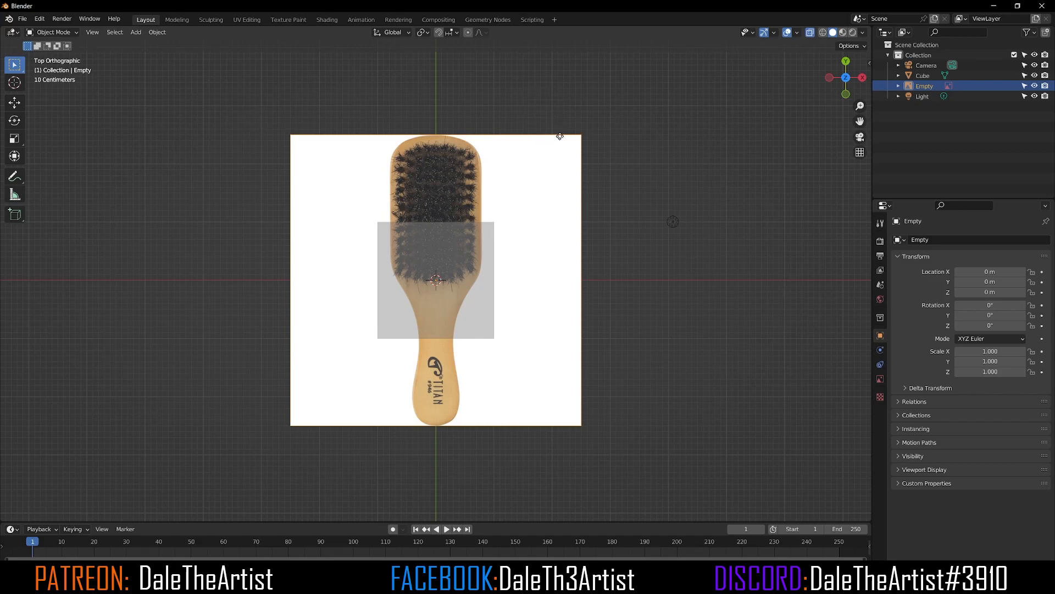
{"action": "left_click", "coordinate": [681, 98]}
{"action": "left_click", "coordinate": [924, 86]}
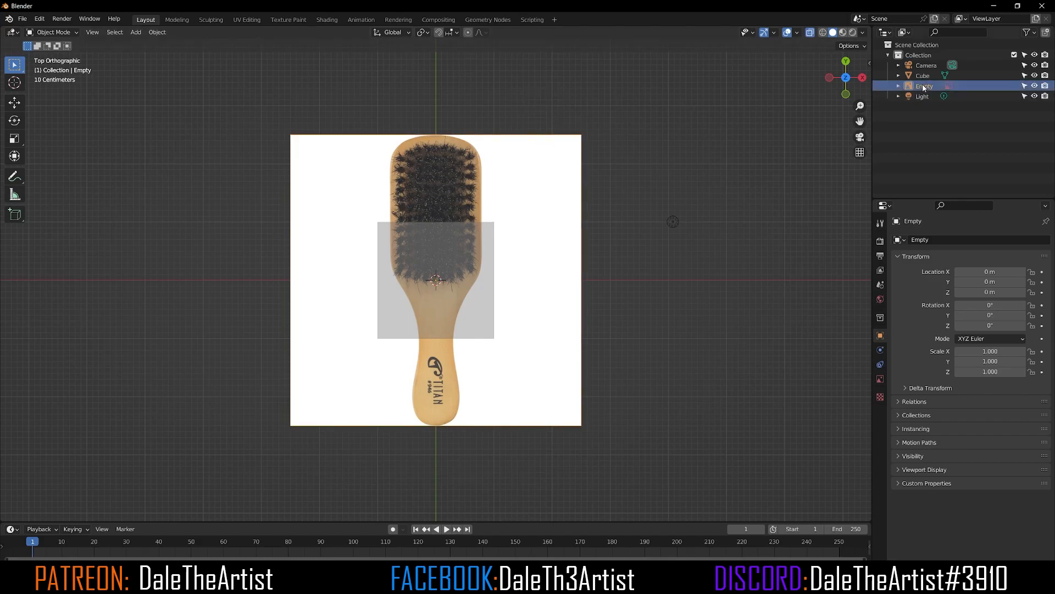
{"action": "left_click", "coordinate": [1025, 86]}
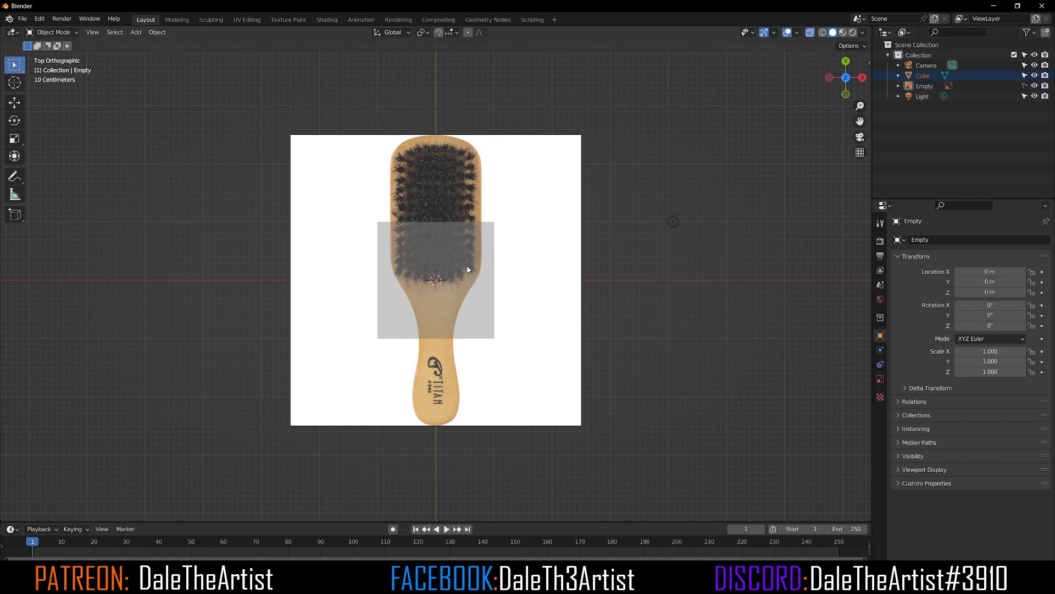
Step: Select the cube and move it along Y to about 1.49 m over the brush head
{"action": "left_click", "coordinate": [447, 284]}
{"action": "middle_click_drag", "start_coordinate": [477, 287], "coordinate": [493, 232]}
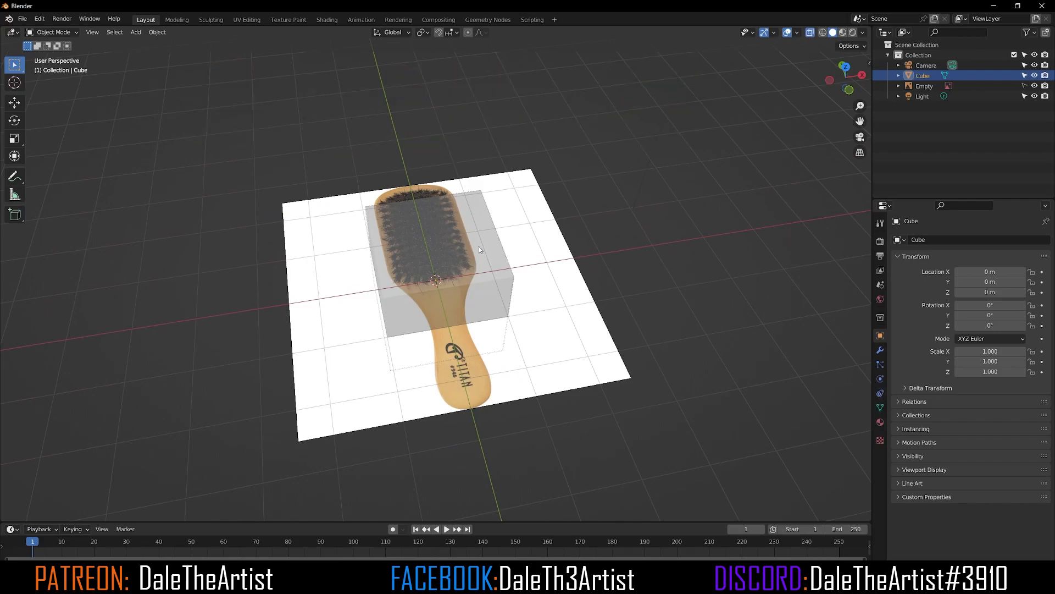
{"action": "key", "text": "KP_7"}
{"action": "scroll", "coordinate": [462, 245], "scroll_direction": "up", "scroll_amount": 2}
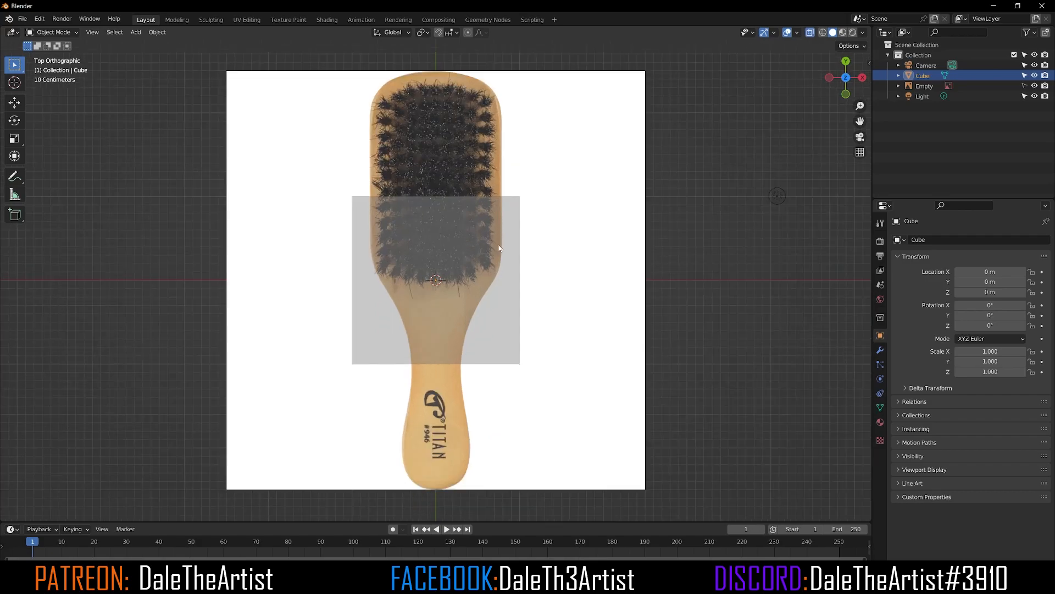
{"action": "left_click", "coordinate": [14, 102]}
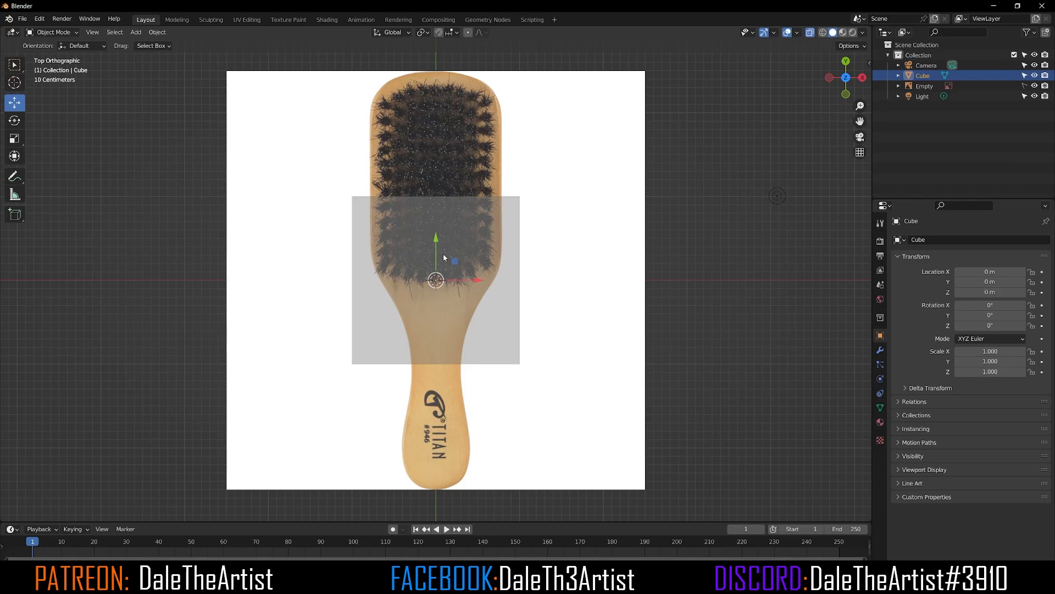
{"action": "left_click_drag", "start_coordinate": [436, 239], "coordinate": [431, 118]}
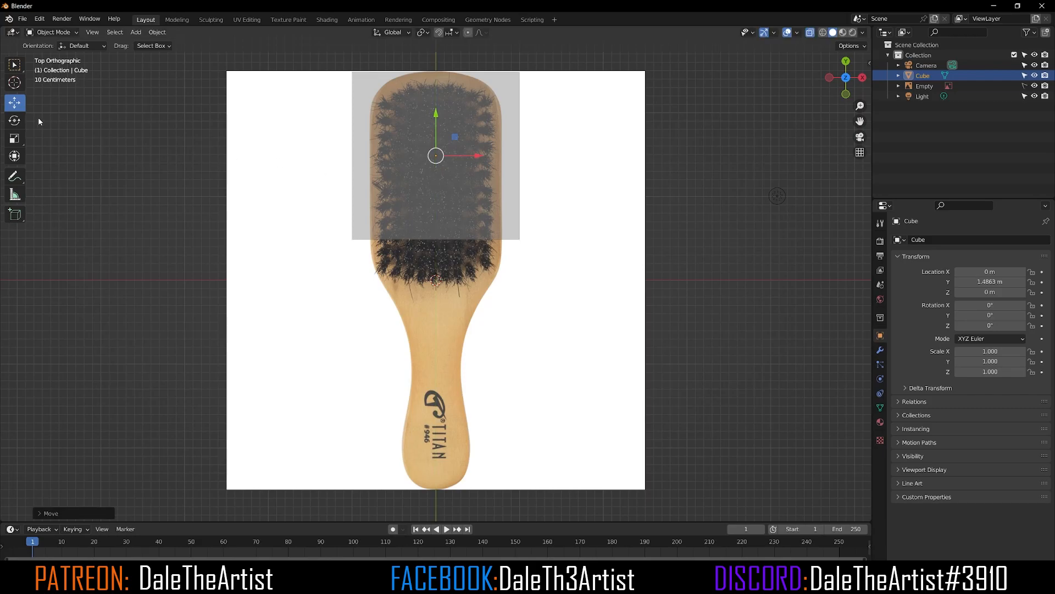
Step: Scale the cube along X to about 0.794 to match the head's width and apply the scale
{"action": "left_click", "coordinate": [12, 141]}
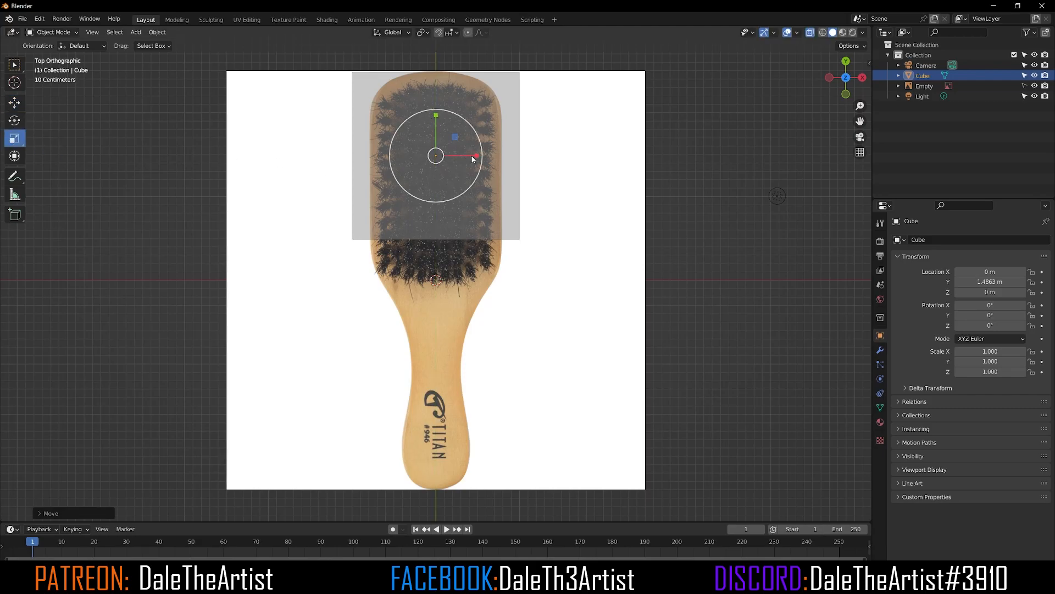
{"action": "left_click_drag", "start_coordinate": [475, 159], "coordinate": [462, 152]}
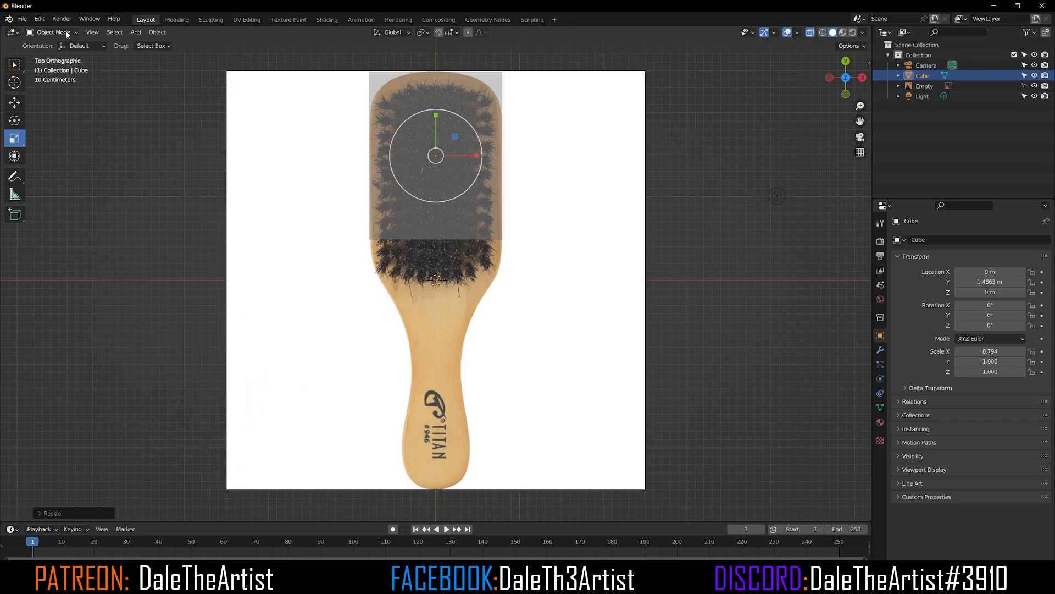
{"action": "key", "text": "ctrl+a"}
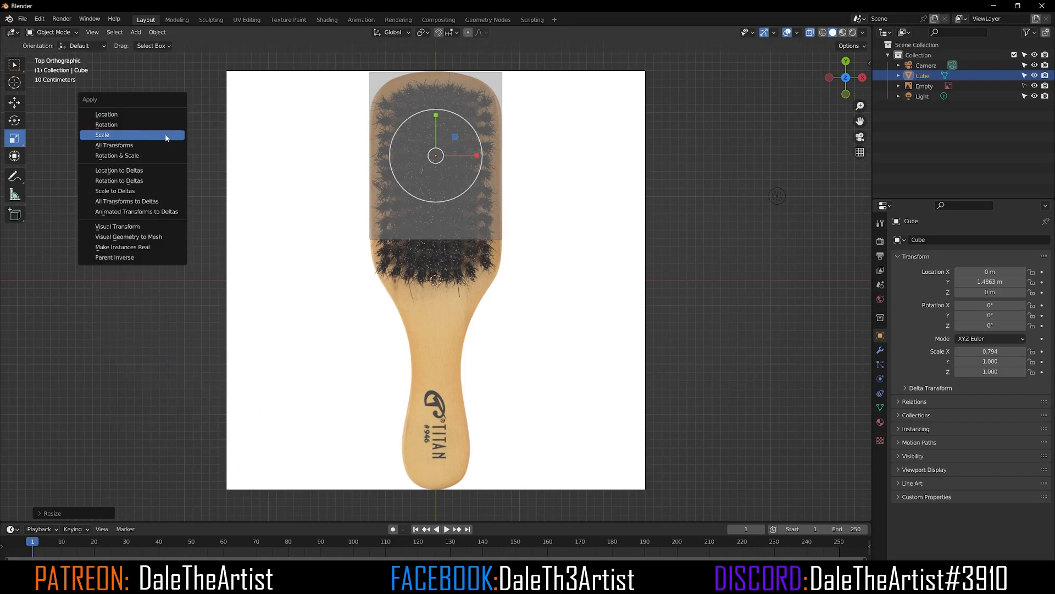
{"action": "left_click", "coordinate": [116, 136]}
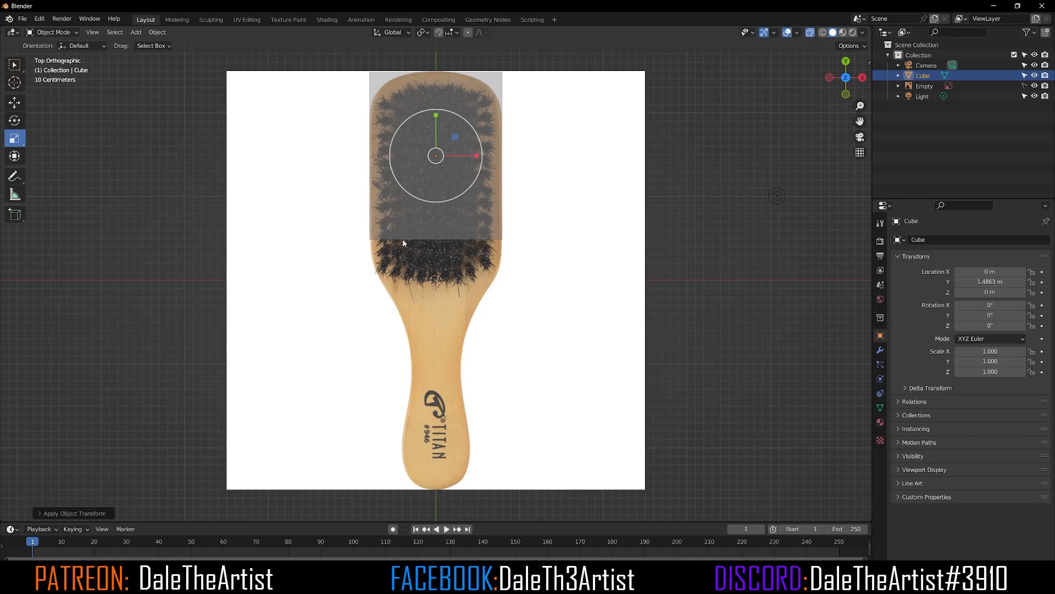
Step: In front view, flatten the cube along Z to about 0.187 and apply the scale
{"action": "key", "text": "KP_1"}
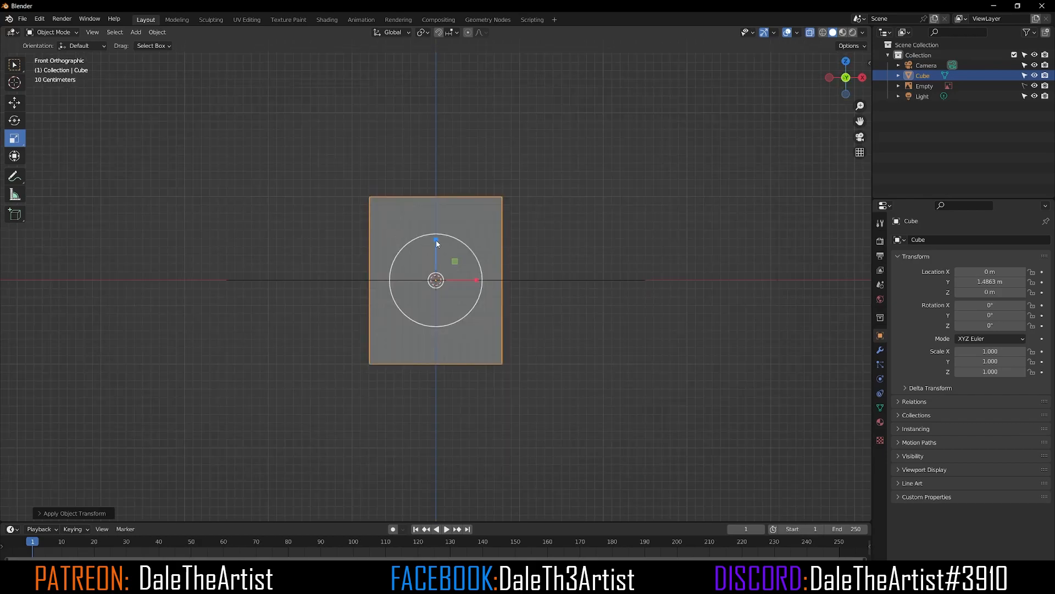
{"action": "left_click_drag", "start_coordinate": [436, 240], "coordinate": [438, 268]}
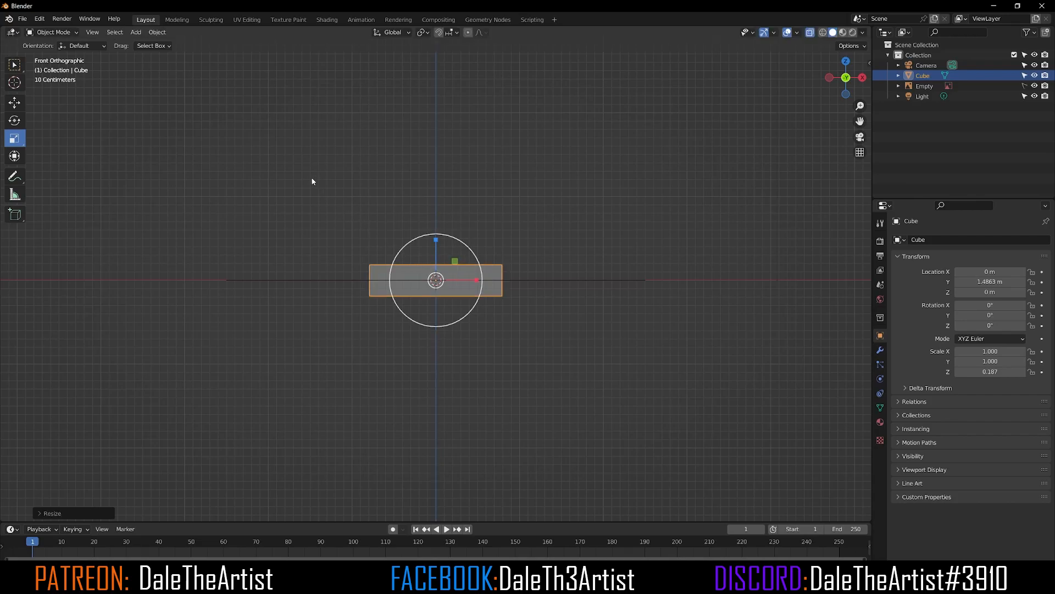
{"action": "key", "text": "ctrl+a"}
{"action": "left_click", "coordinate": [289, 158]}
Step: Enter Edit Mode on the cube, switch to face selection, and deselect everything
{"action": "left_click", "coordinate": [52, 32]}
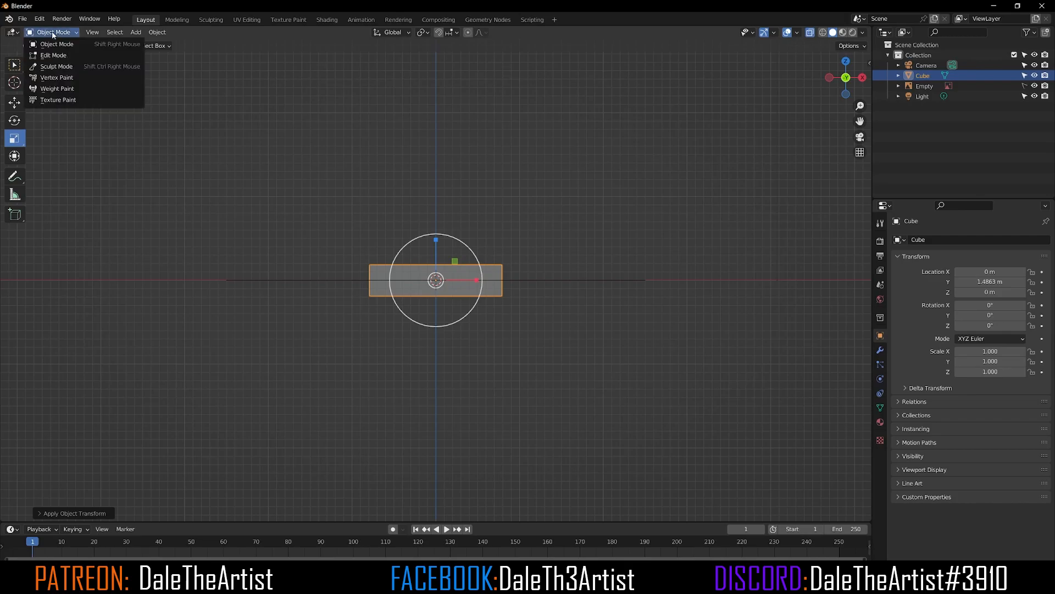
{"action": "left_click", "coordinate": [53, 56]}
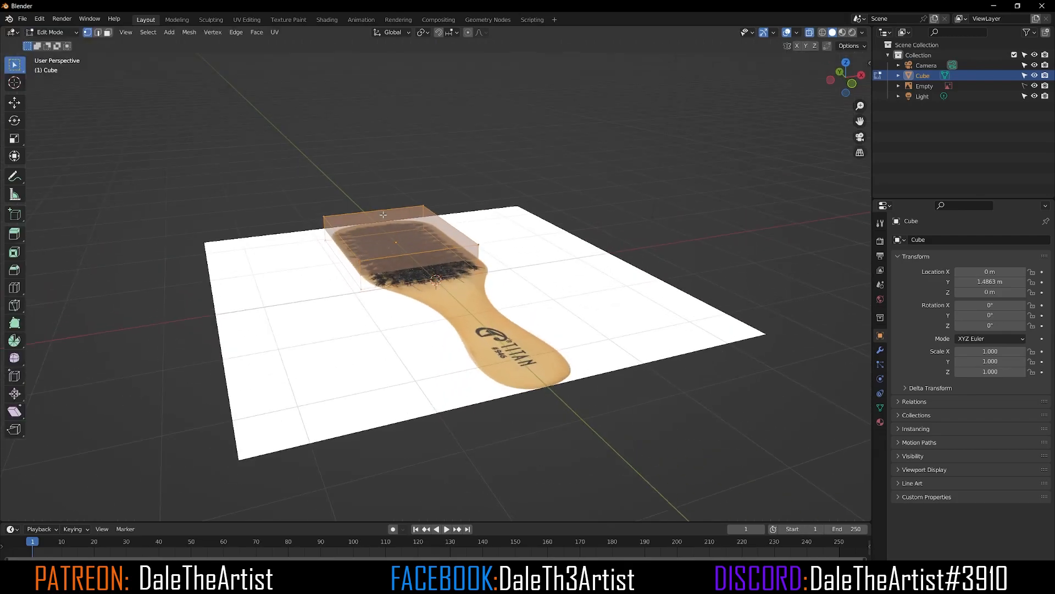
{"action": "mouse_move", "coordinate": [383, 214]}
{"action": "middle_mouse_down"}
{"action": "mouse_move", "coordinate": [358, 259]}
{"action": "mouse_move", "coordinate": [460, 254]}
{"action": "middle_mouse_up"}
{"action": "scroll", "coordinate": [461, 255], "scroll_direction": "up", "scroll_amount": 3}
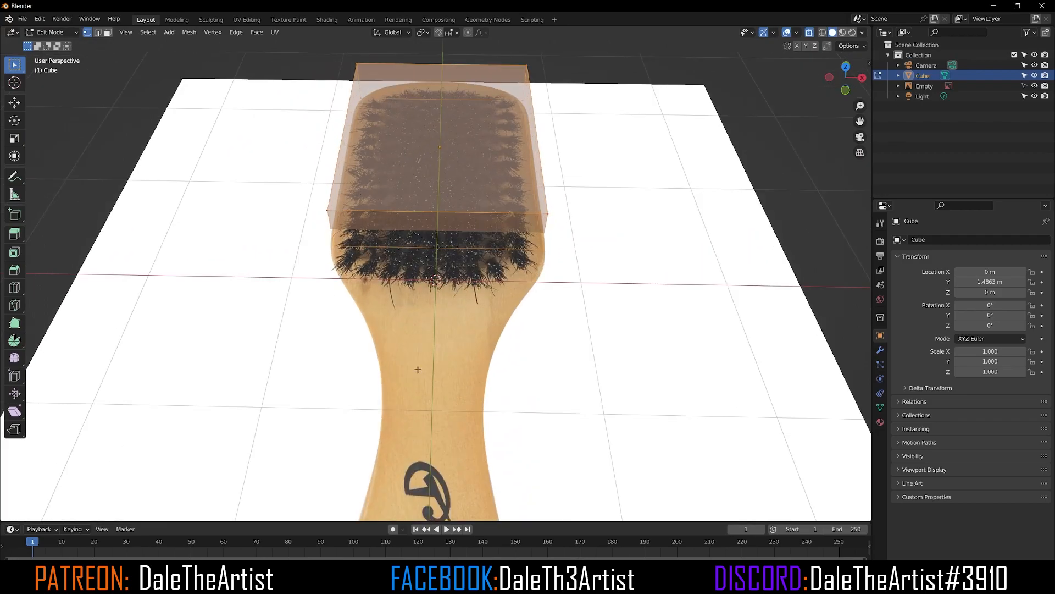
{"action": "mouse_move", "coordinate": [392, 200]}
{"action": "middle_mouse_down"}
{"action": "mouse_move", "coordinate": [362, 204]}
{"action": "mouse_move", "coordinate": [388, 207]}
{"action": "middle_mouse_up"}
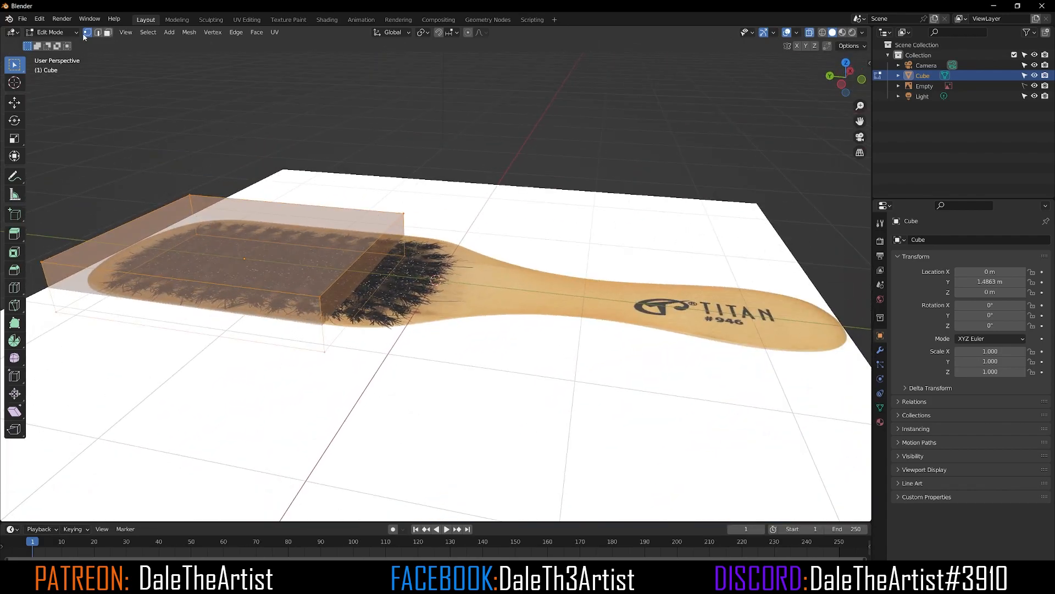
{"action": "left_click", "coordinate": [108, 33]}
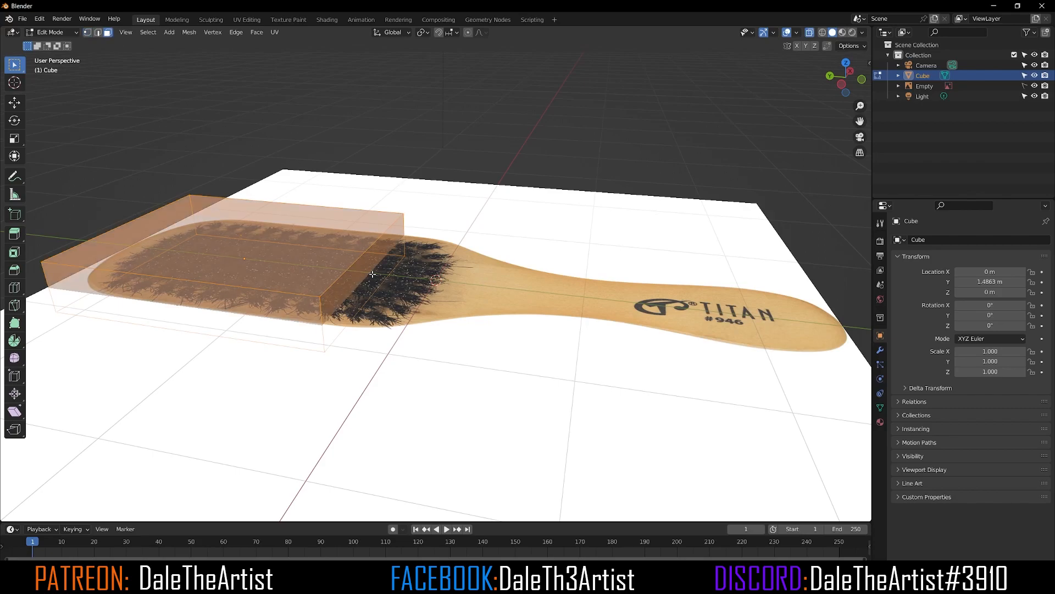
{"action": "key", "text": "alt+a"}
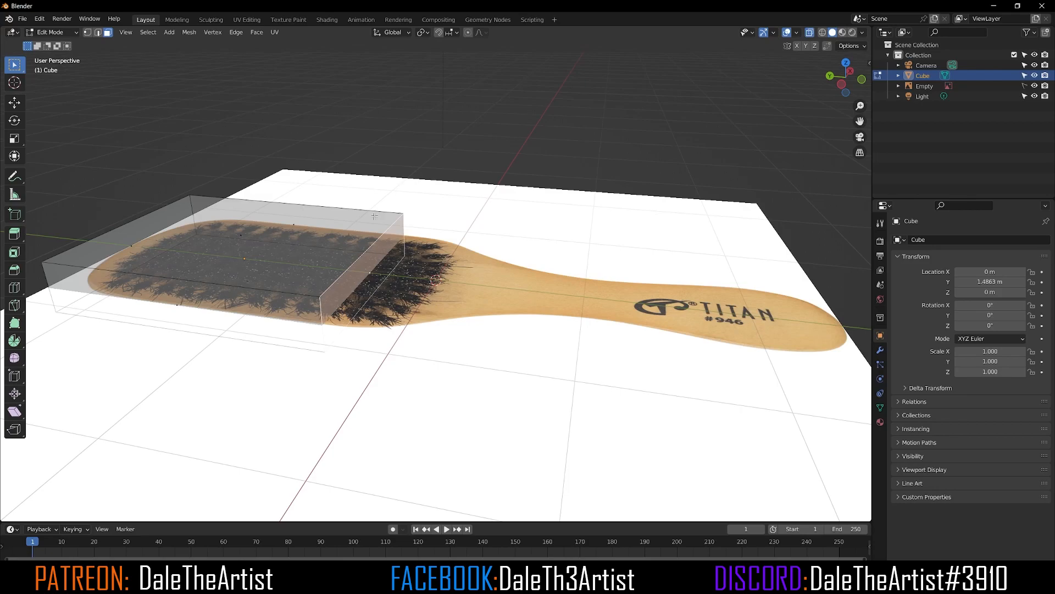
{"action": "key", "text": "alt+z"}
{"action": "left_click", "coordinate": [812, 33]}
{"action": "left_click", "coordinate": [811, 33]}
{"action": "left_click", "coordinate": [812, 32]}
{"action": "left_click", "coordinate": [812, 33]}
{"action": "left_click", "coordinate": [811, 33]}
{"action": "left_click", "coordinate": [811, 33]}
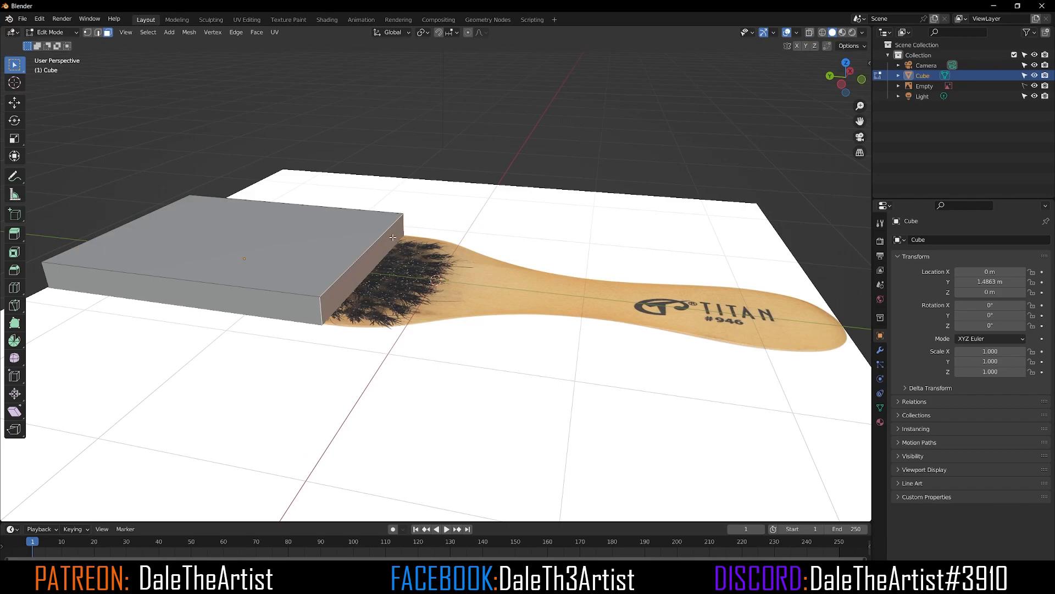
Step: In top view with X-ray, select the cube's lower face and extrude it about 0.44 m down along Y over the bristles
{"action": "key", "text": "KP_7"}
{"action": "scroll", "coordinate": [287, 281], "scroll_direction": "down", "scroll_amount": 3}
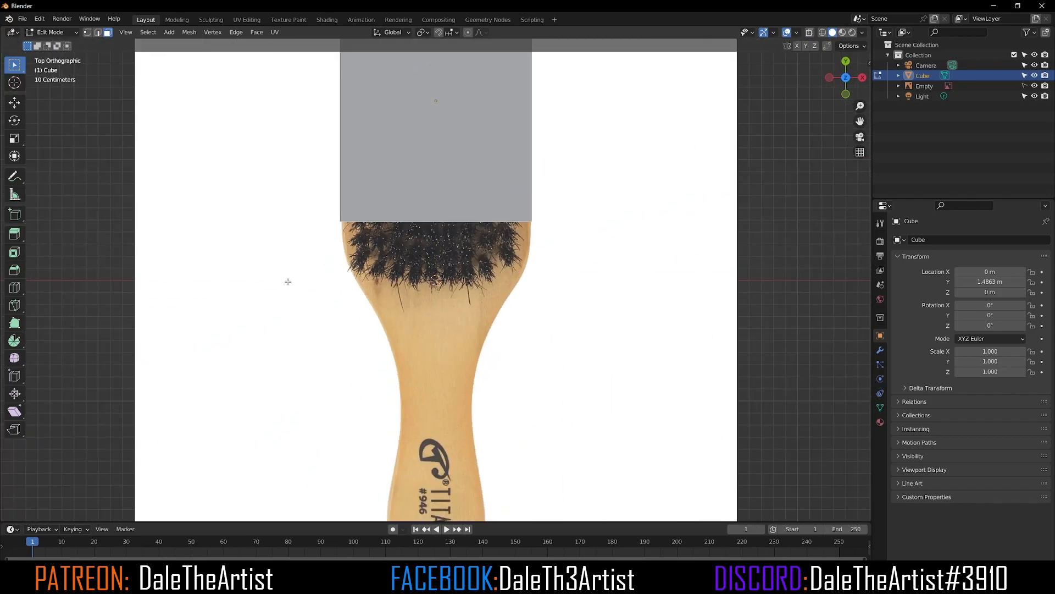
{"action": "scroll", "coordinate": [347, 272], "scroll_direction": "down", "scroll_amount": 3}
{"action": "scroll", "coordinate": [407, 265], "scroll_direction": "up", "scroll_amount": 2, "text": "shift"}
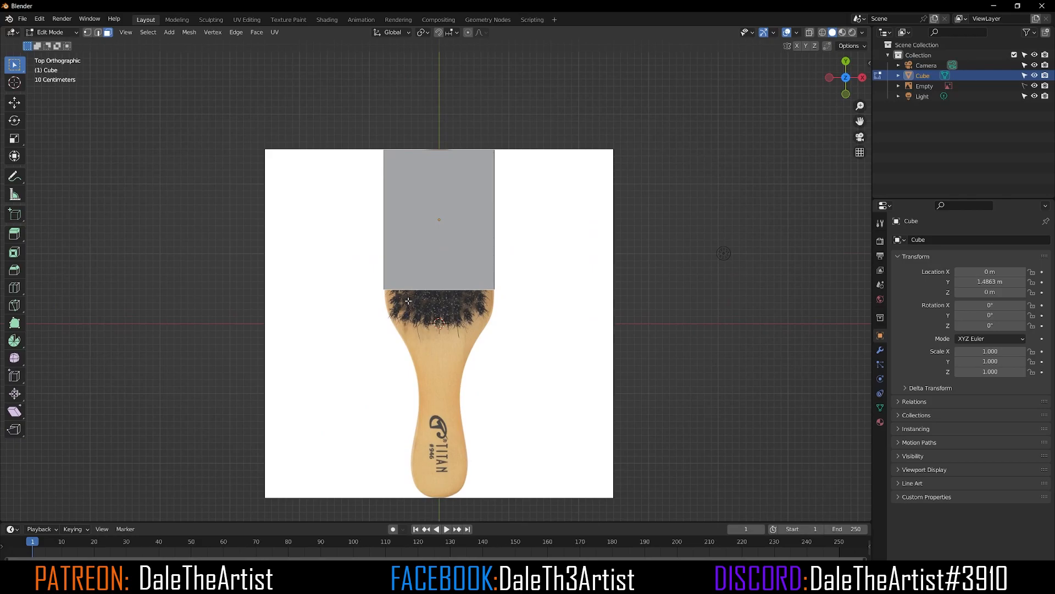
{"action": "key", "text": "alt+z"}
{"action": "left_click", "coordinate": [12, 109]}
{"action": "mouse_move", "coordinate": [442, 258]}
{"action": "left_mouse_down"}
{"action": "mouse_move", "coordinate": [444, 201]}
{"action": "mouse_move", "coordinate": [454, 262]}
{"action": "mouse_move", "coordinate": [455, 242]}
{"action": "mouse_move", "coordinate": [456, 265]}
{"action": "mouse_move", "coordinate": [463, 258]}
{"action": "left_mouse_up"}
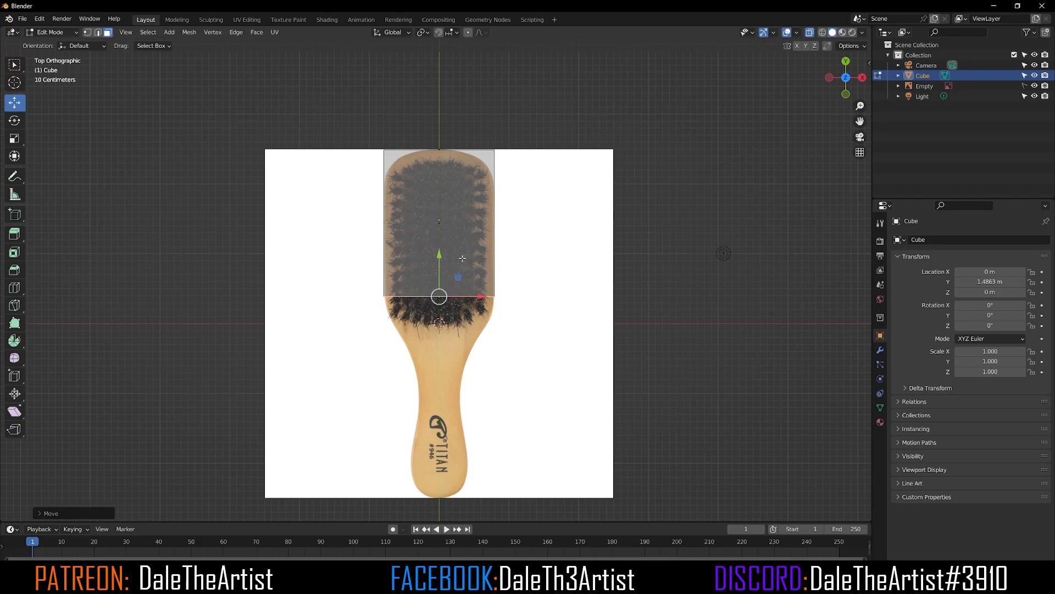
{"action": "key", "text": "g"}
{"action": "key", "text": "y"}
{"action": "key", "text": "y"}
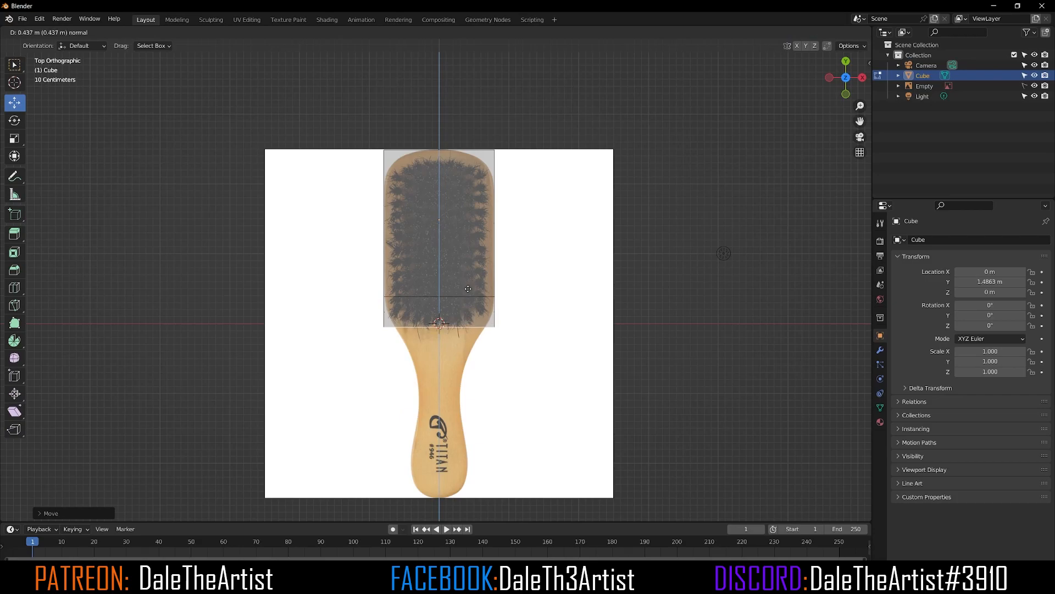
{"action": "left_click", "coordinate": [469, 277]}
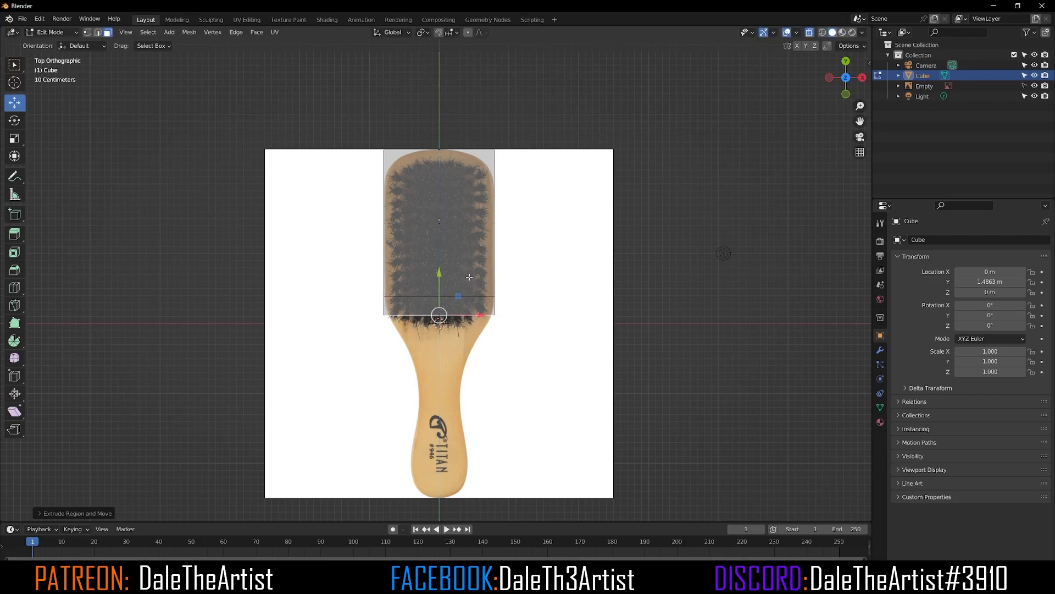
Step: Extrude the lower face twice more down the brush, about 0.41 m and 0.38 m, over the neck
{"action": "key", "text": "e"}
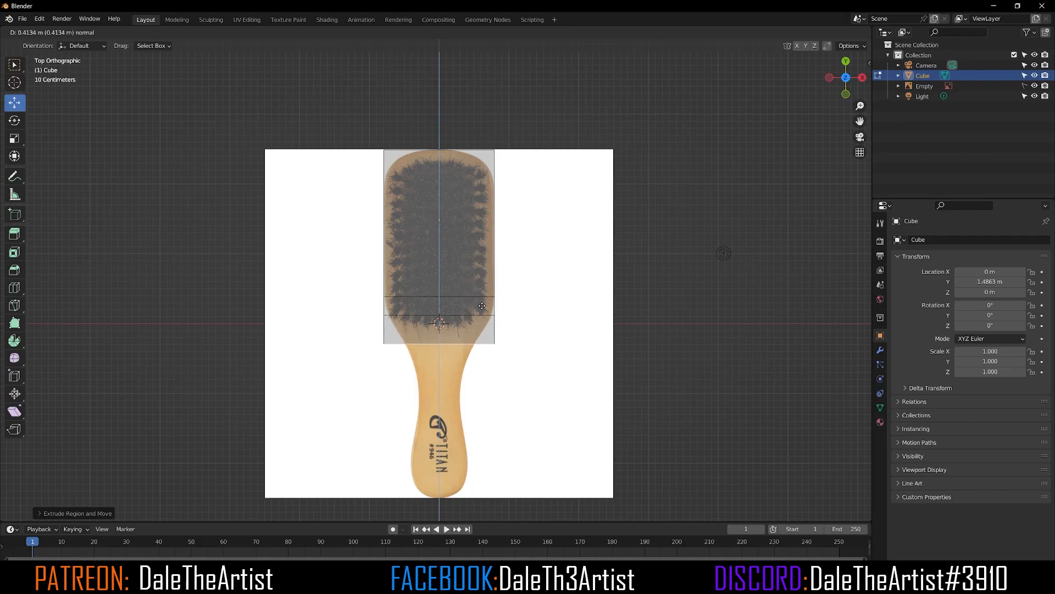
{"action": "left_click", "coordinate": [482, 305]}
{"action": "key", "text": "e"}
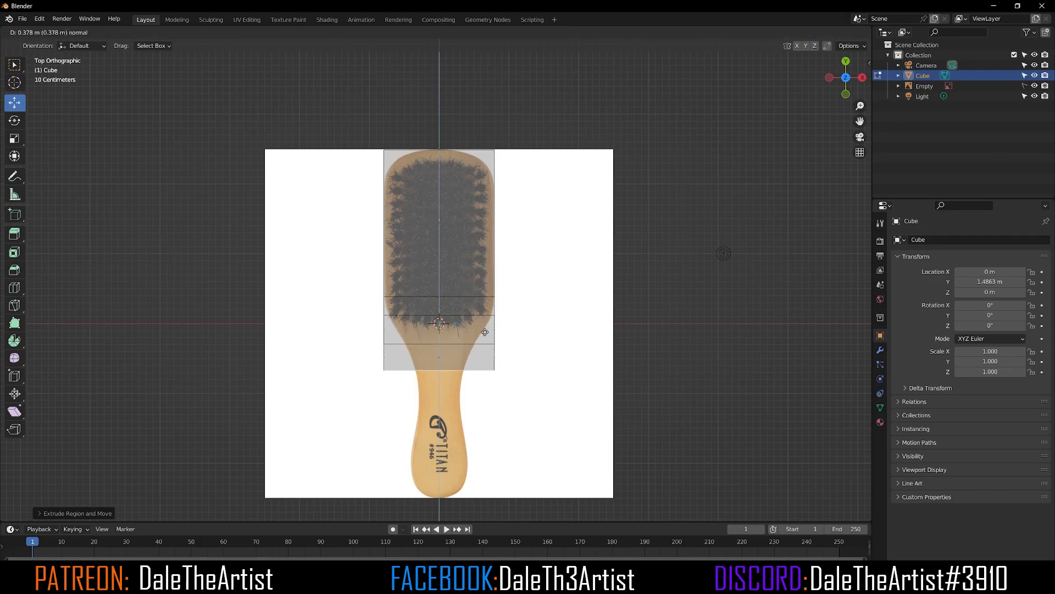
{"action": "left_click", "coordinate": [485, 332]}
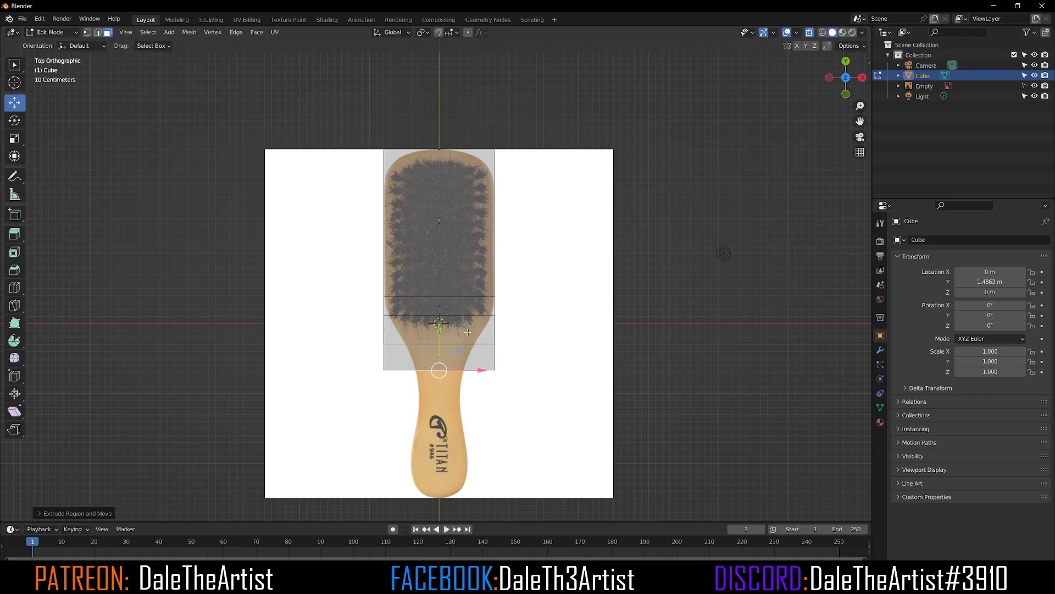
Step: Extrude three more segments, about 0.46 m, 0.40 m and 0.17 m, down to the handle's tip
{"action": "key", "text": "e"}
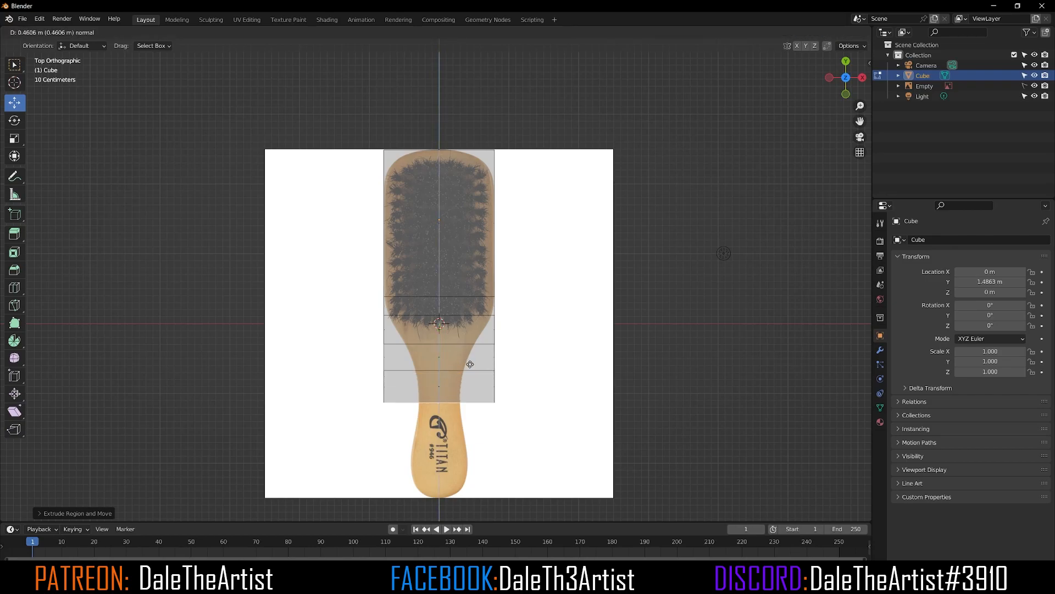
{"action": "left_click", "coordinate": [470, 370]}
{"action": "key", "text": "e"}
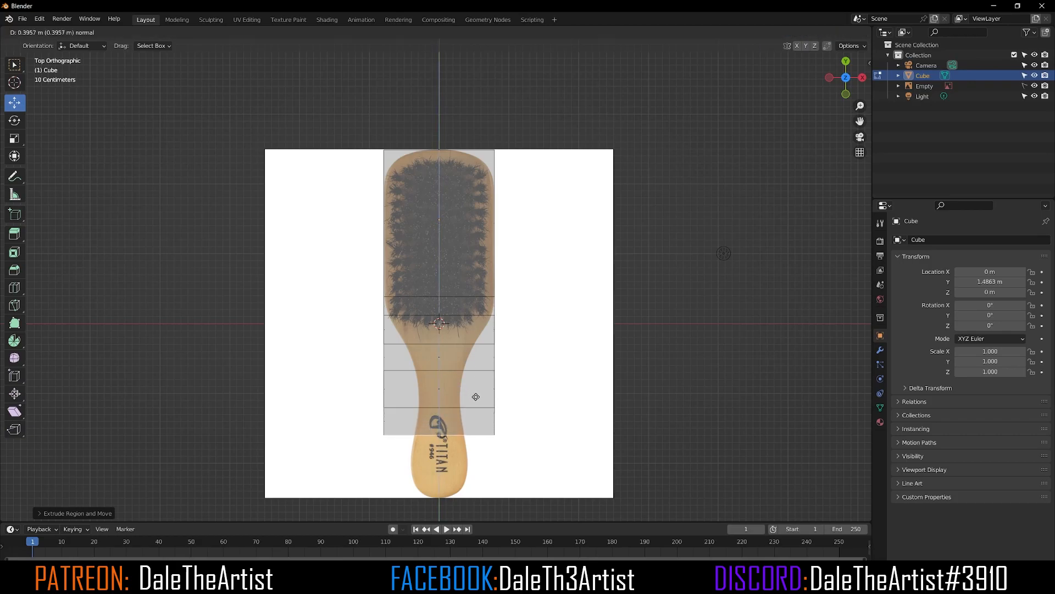
{"action": "left_click", "coordinate": [476, 399]}
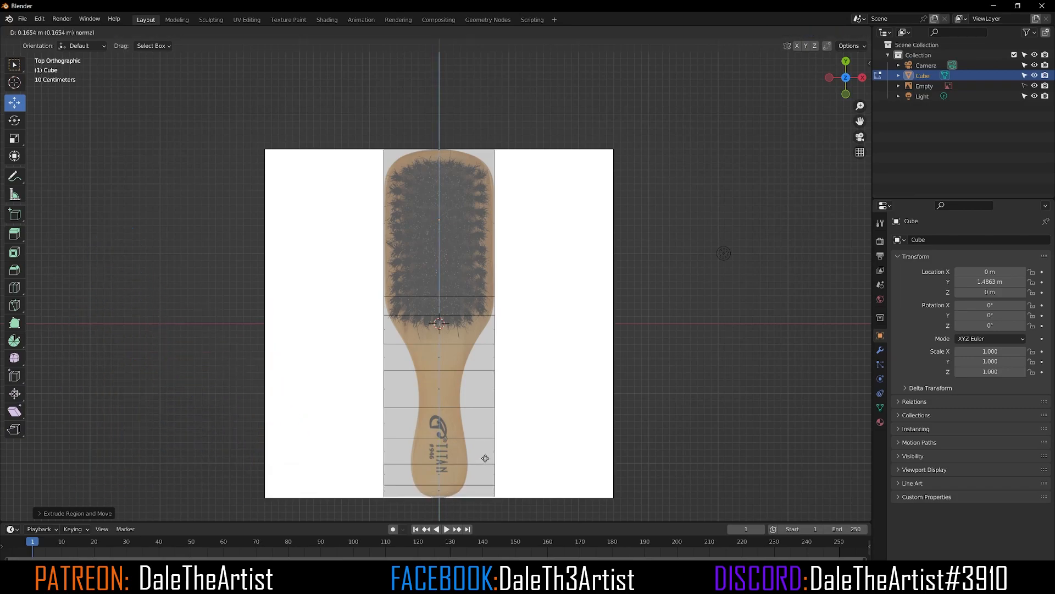
{"action": "left_click", "coordinate": [485, 460]}
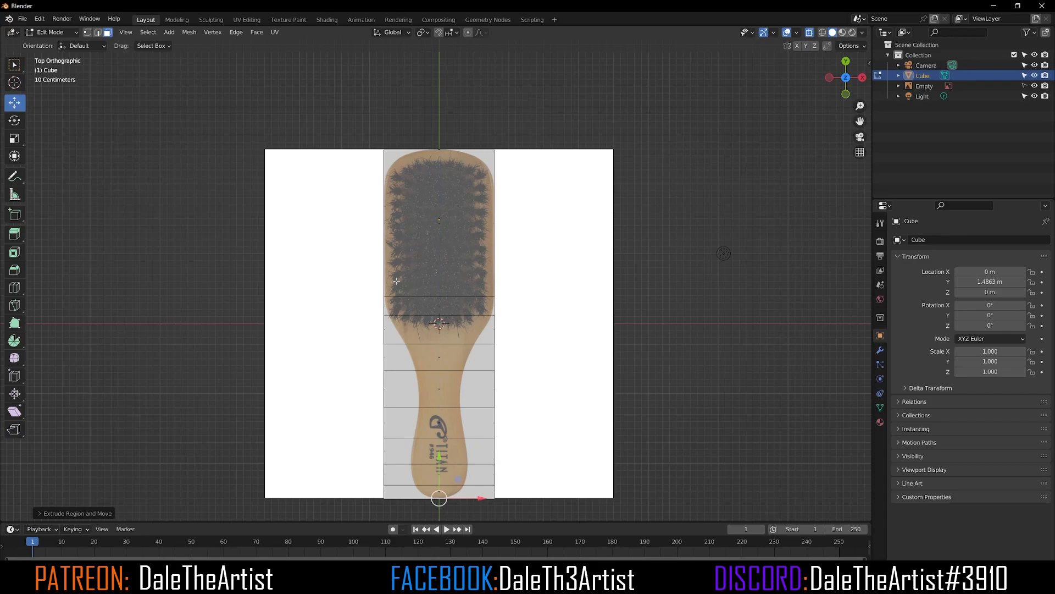
Step: In vertex mode, scale the vertex rows below the head inward along X to match the brush's neck outline
{"action": "left_click", "coordinate": [87, 33]}
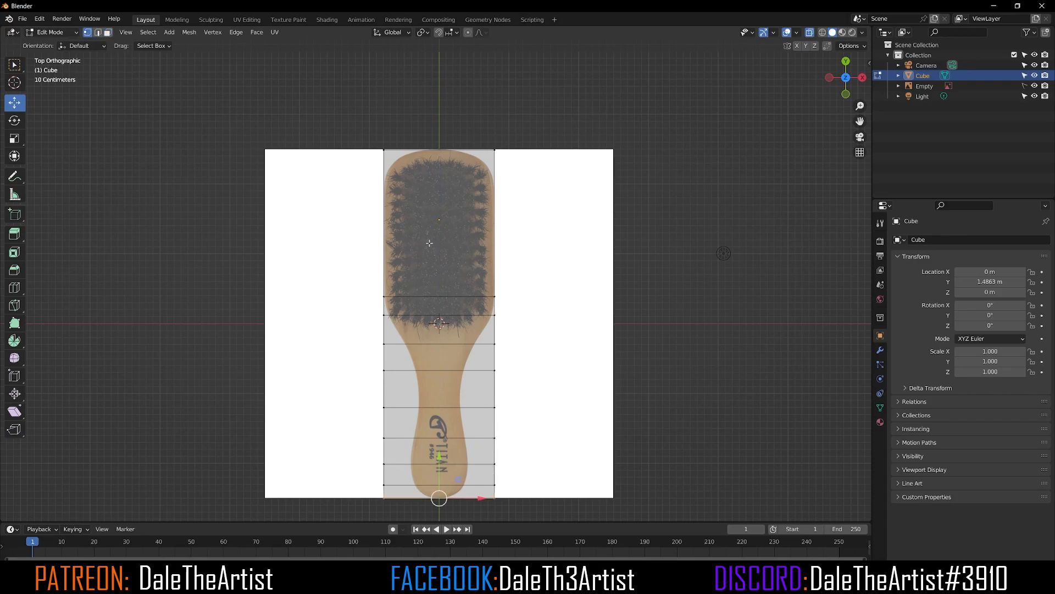
{"action": "scroll", "coordinate": [491, 316], "scroll_direction": "up", "scroll_amount": 1}
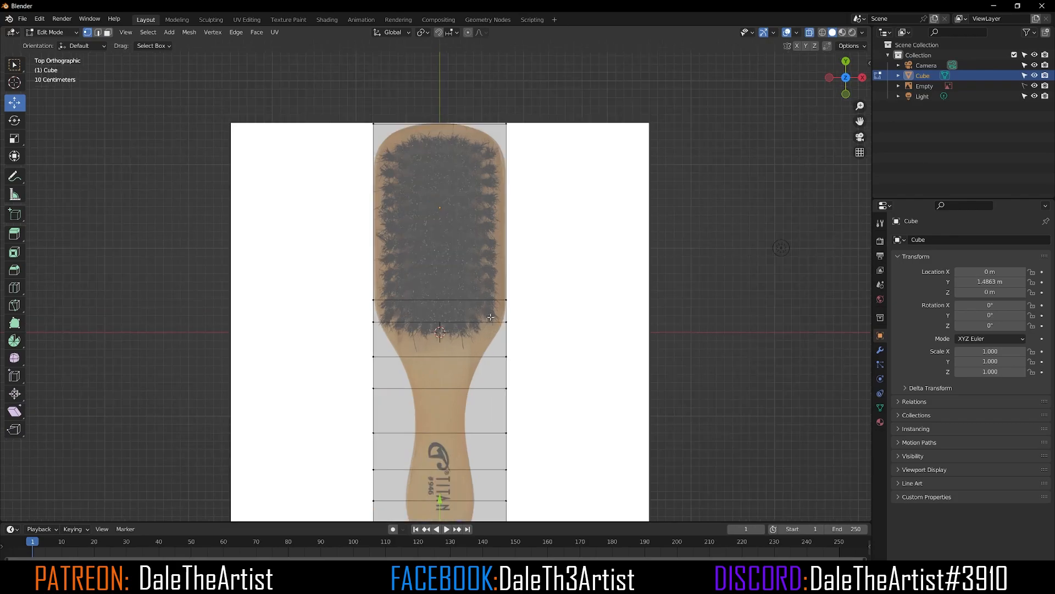
{"action": "left_click_drag", "start_coordinate": [537, 315], "coordinate": [322, 330]}
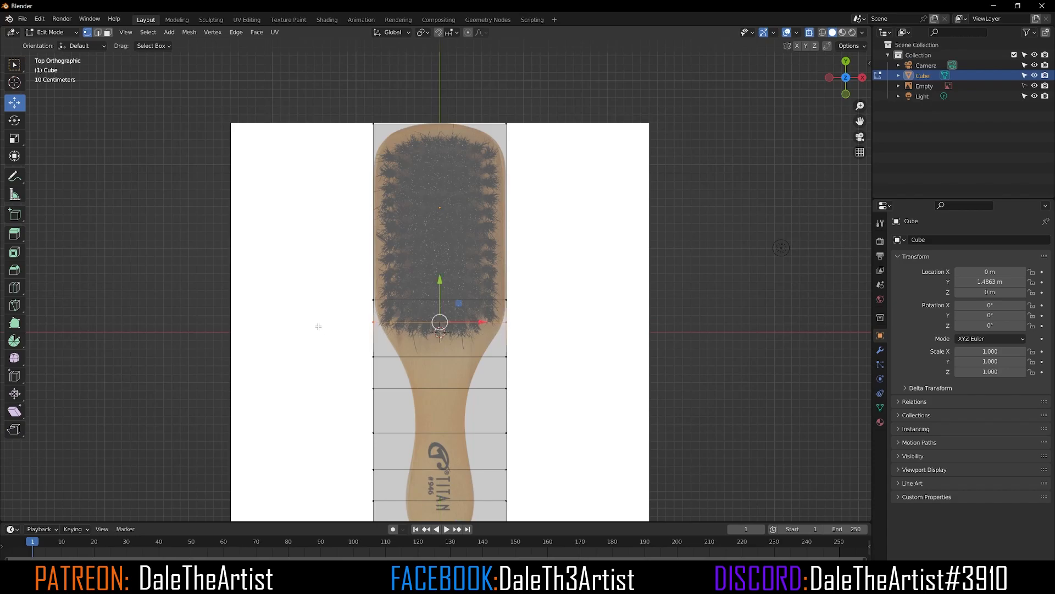
{"action": "left_click", "coordinate": [15, 140]}
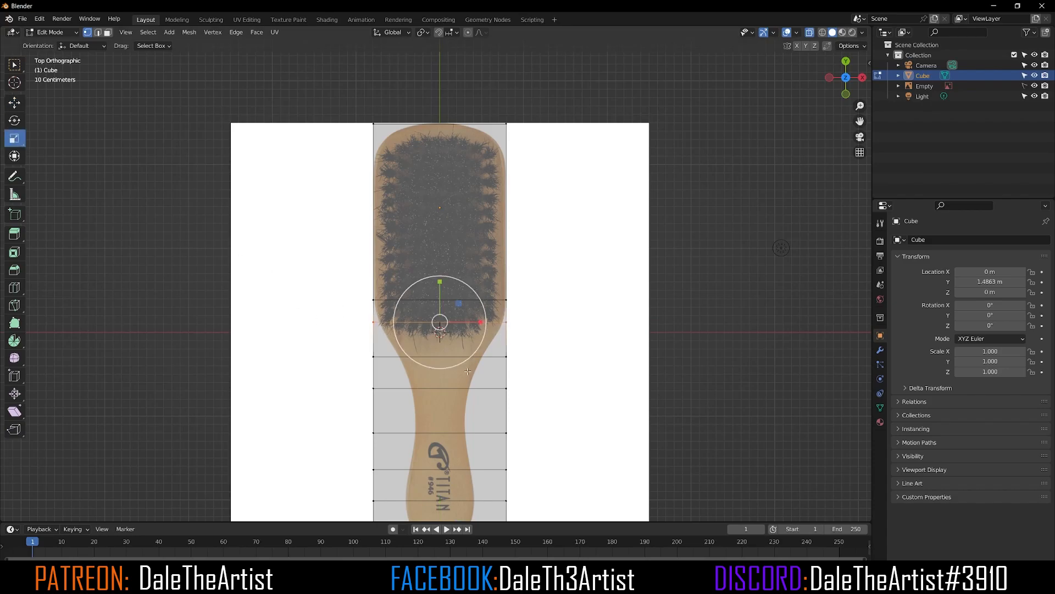
{"action": "scroll", "coordinate": [483, 341], "scroll_direction": "up", "scroll_amount": 2}
{"action": "left_click_drag", "start_coordinate": [482, 340], "coordinate": [478, 340]}
{"action": "left_click_drag", "start_coordinate": [579, 376], "coordinate": [276, 407]}
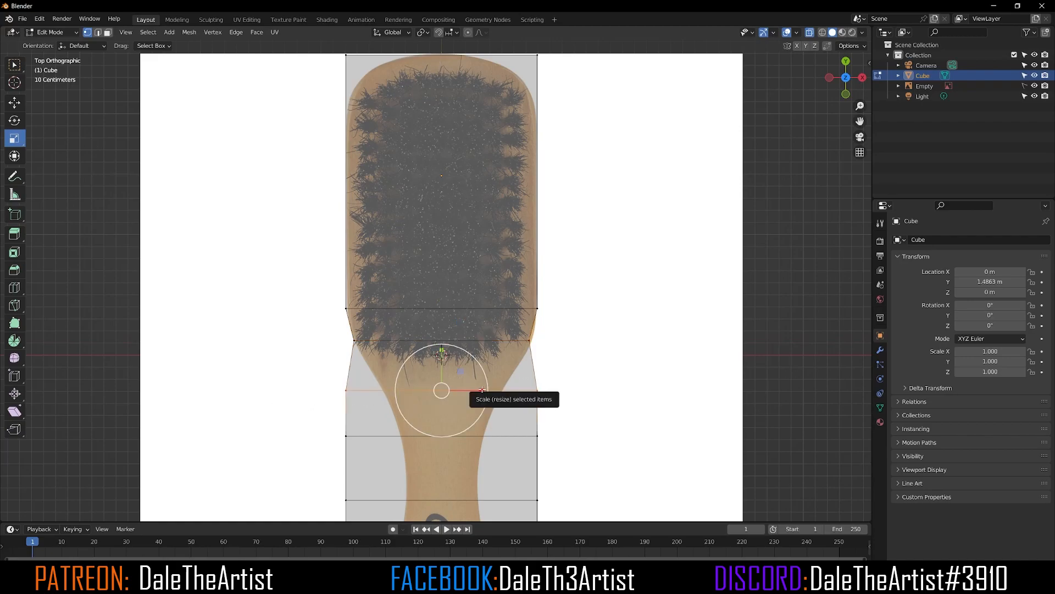
{"action": "left_click_drag", "start_coordinate": [483, 391], "coordinate": [343, 379]}
{"action": "left_click_drag", "start_coordinate": [588, 426], "coordinate": [223, 452]}
{"action": "left_click_drag", "start_coordinate": [483, 436], "coordinate": [317, 433]}
{"action": "left_click", "coordinate": [324, 432]}
Step: Scale the remaining handle vertex rows inward one by one to follow the handle outline down to the tip
{"action": "middle_click_drag", "start_coordinate": [509, 416], "coordinate": [503, 251], "text": "shift"}
{"action": "left_click_drag", "start_coordinate": [589, 320], "coordinate": [286, 347]}
{"action": "left_click_drag", "start_coordinate": [476, 333], "coordinate": [401, 335]}
{"action": "left_click_drag", "start_coordinate": [584, 382], "coordinate": [277, 397]}
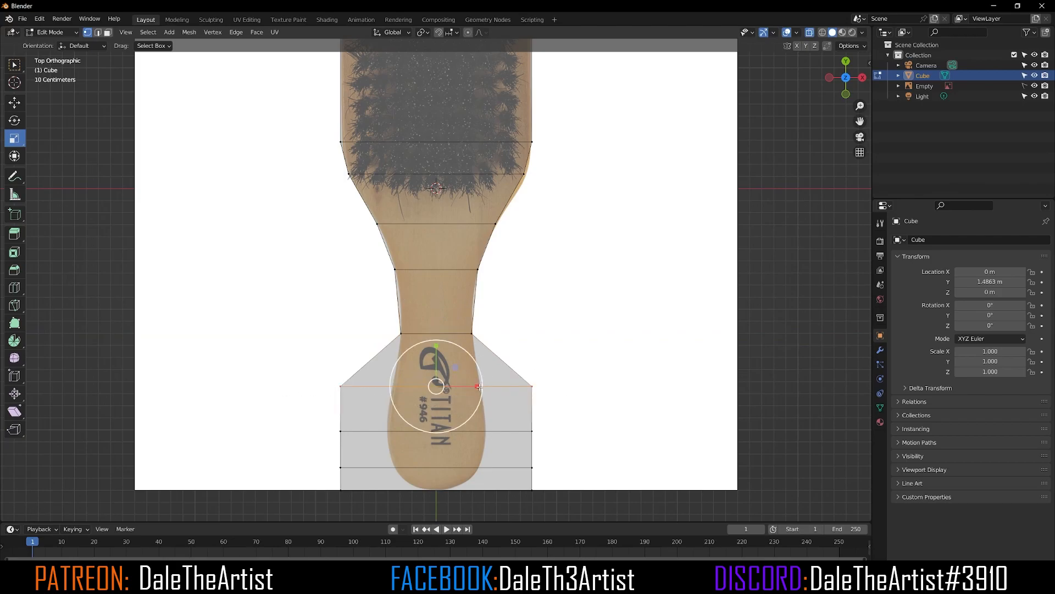
{"action": "left_click_drag", "start_coordinate": [477, 386], "coordinate": [394, 395]}
{"action": "left_click_drag", "start_coordinate": [563, 417], "coordinate": [282, 434]}
{"action": "mouse_move", "coordinate": [473, 430]}
{"action": "left_mouse_down"}
{"action": "mouse_move", "coordinate": [457, 430]}
{"action": "mouse_move", "coordinate": [473, 430]}
{"action": "left_mouse_up"}
{"action": "left_click_drag", "start_coordinate": [570, 455], "coordinate": [315, 473]}
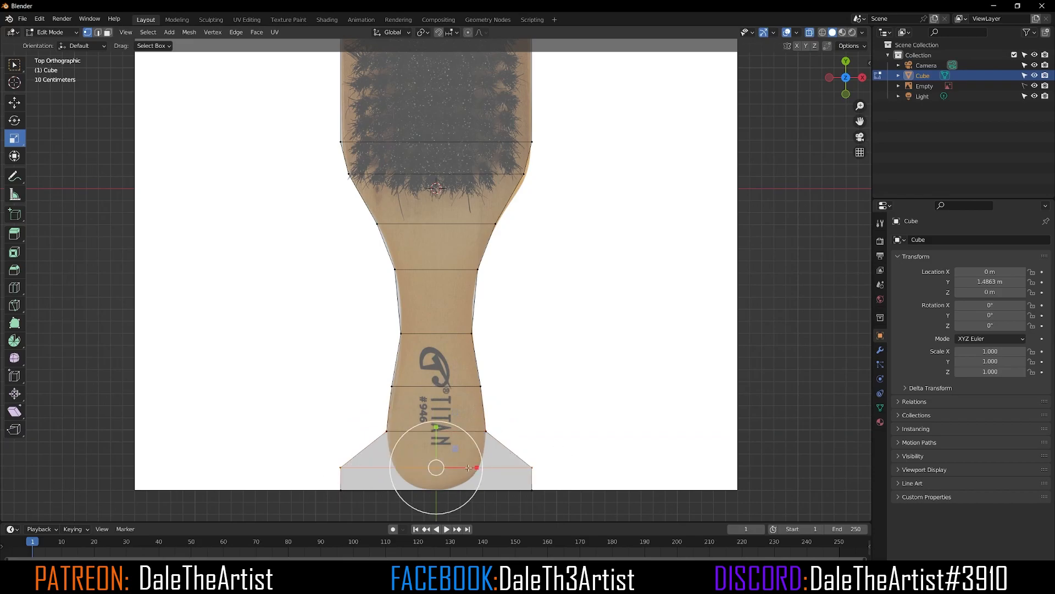
{"action": "mouse_move", "coordinate": [478, 468]}
{"action": "left_mouse_down"}
{"action": "mouse_move", "coordinate": [456, 465]}
{"action": "mouse_move", "coordinate": [472, 462]}
{"action": "left_mouse_up"}
{"action": "left_click_drag", "start_coordinate": [570, 476], "coordinate": [312, 517]}
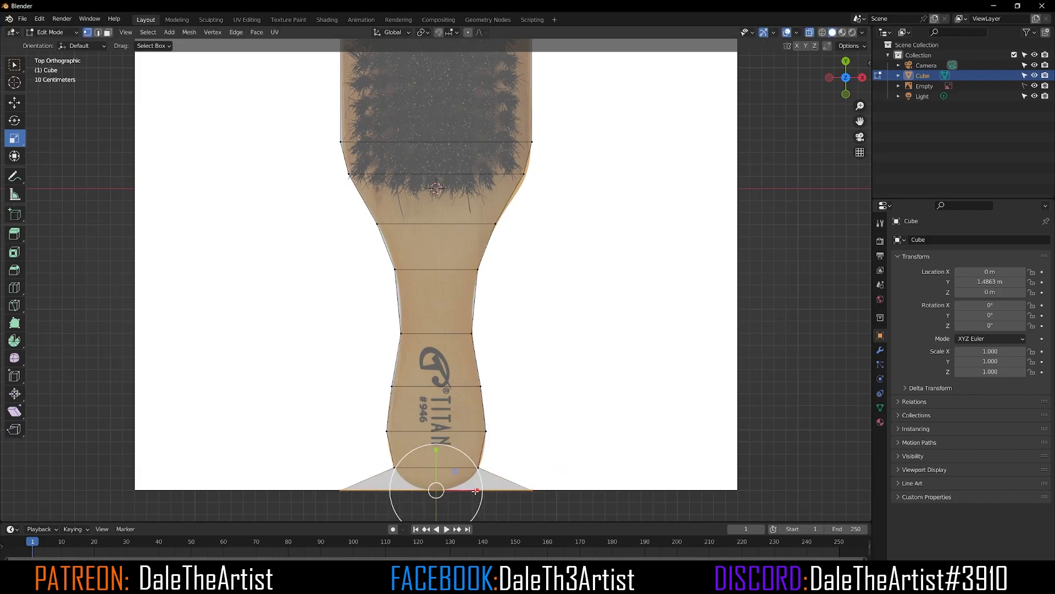
{"action": "left_click_drag", "start_coordinate": [476, 490], "coordinate": [437, 489]}
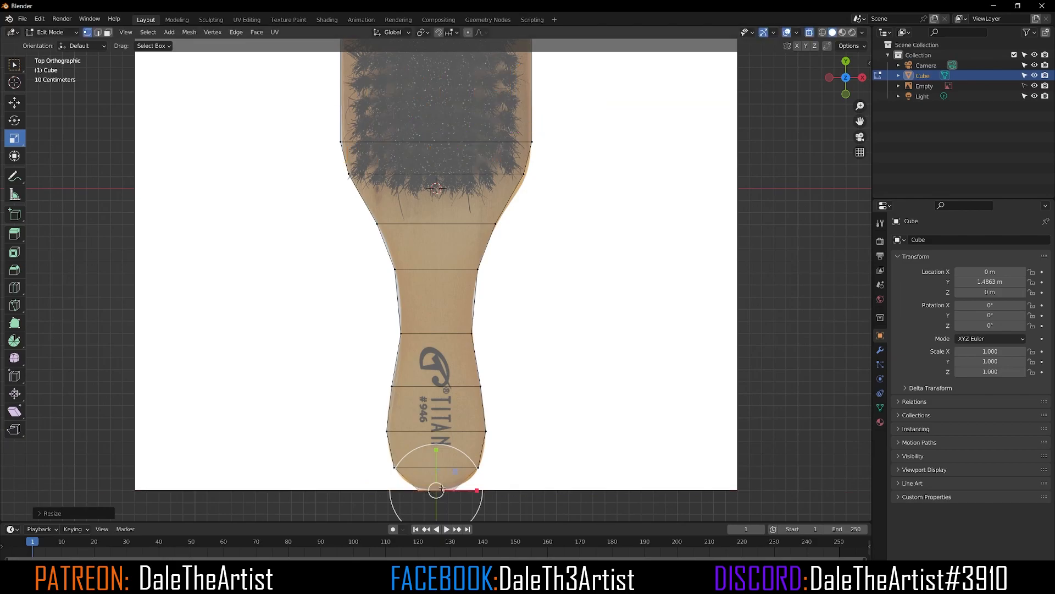
{"action": "scroll", "coordinate": [501, 215], "scroll_direction": "down", "scroll_amount": 2}
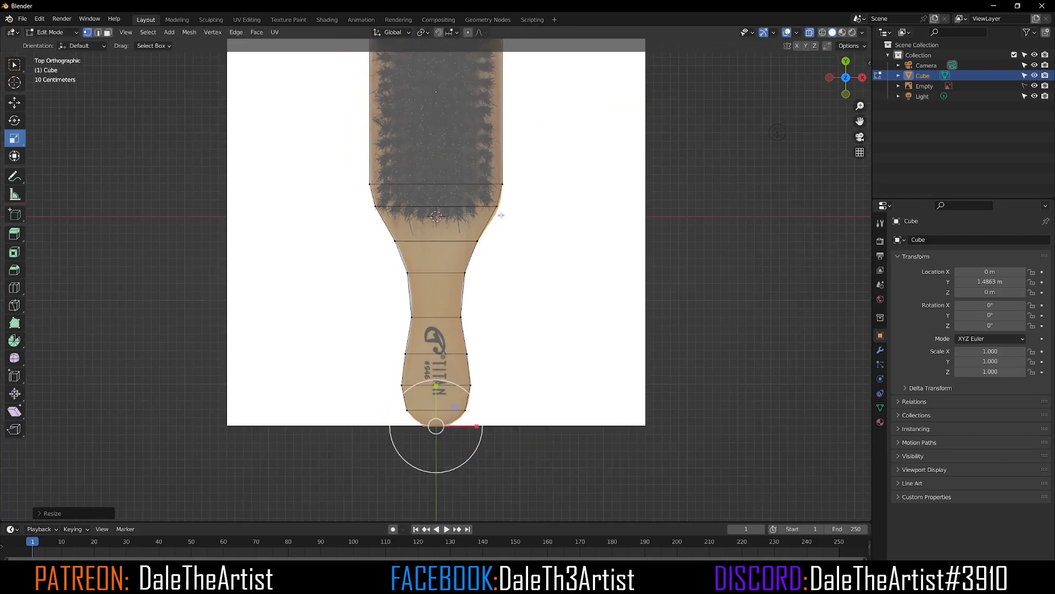
{"action": "scroll", "coordinate": [507, 187], "scroll_direction": "down", "scroll_amount": 1}
{"action": "middle_click_drag", "start_coordinate": [501, 164], "coordinate": [490, 282], "text": "shift"}
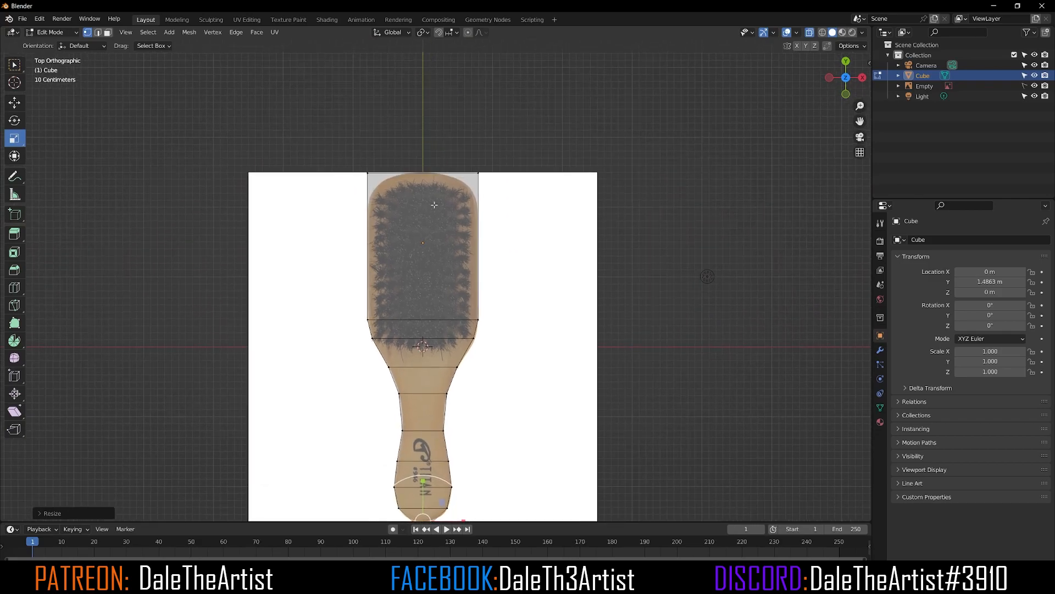
{"action": "scroll", "coordinate": [435, 205], "scroll_direction": "up", "scroll_amount": 1}
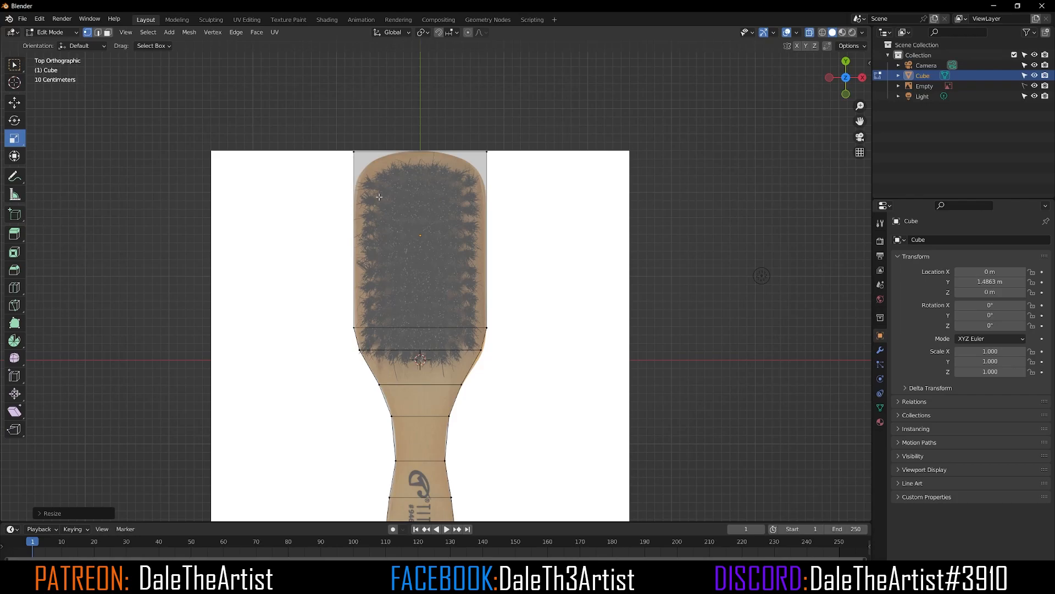
Step: Add a loop cut across the head and slide it close to the head's top end
{"action": "key", "text": "ctrl+r"}
{"action": "left_click", "coordinate": [379, 197]}
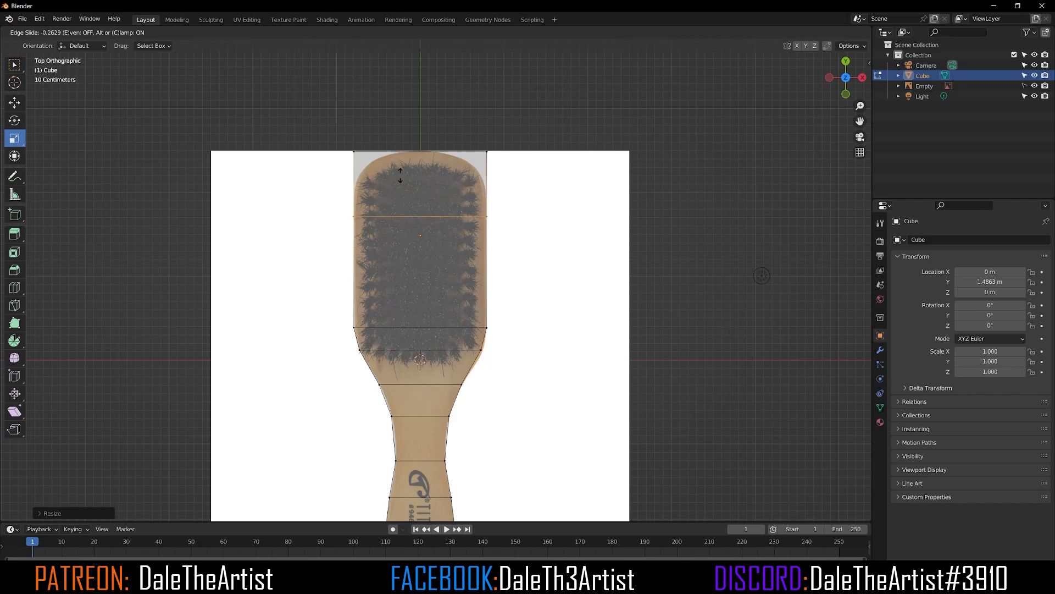
{"action": "left_click", "coordinate": [412, 135]}
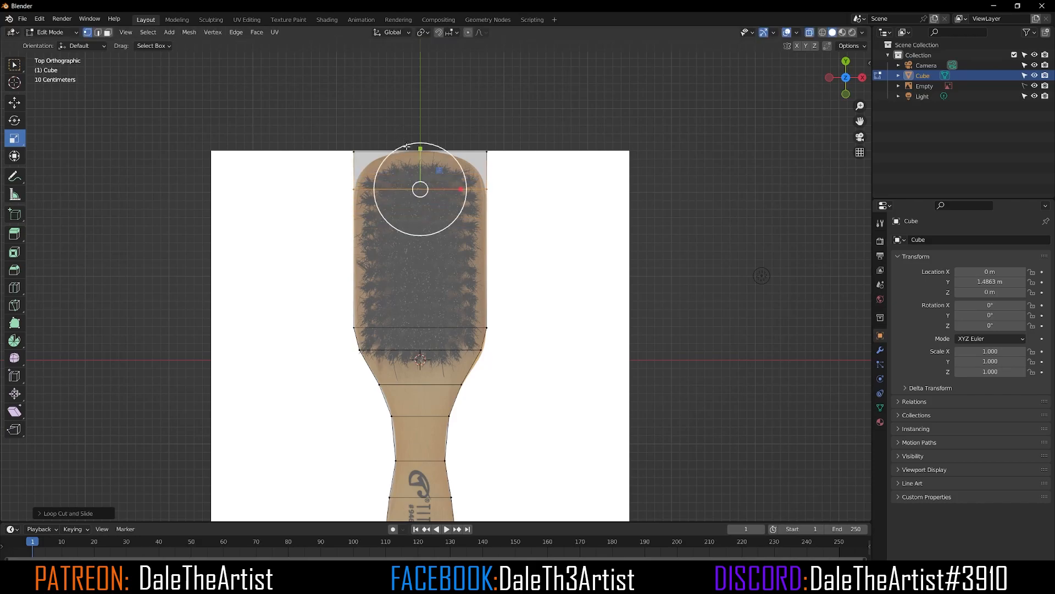
{"action": "left_click", "coordinate": [331, 97]}
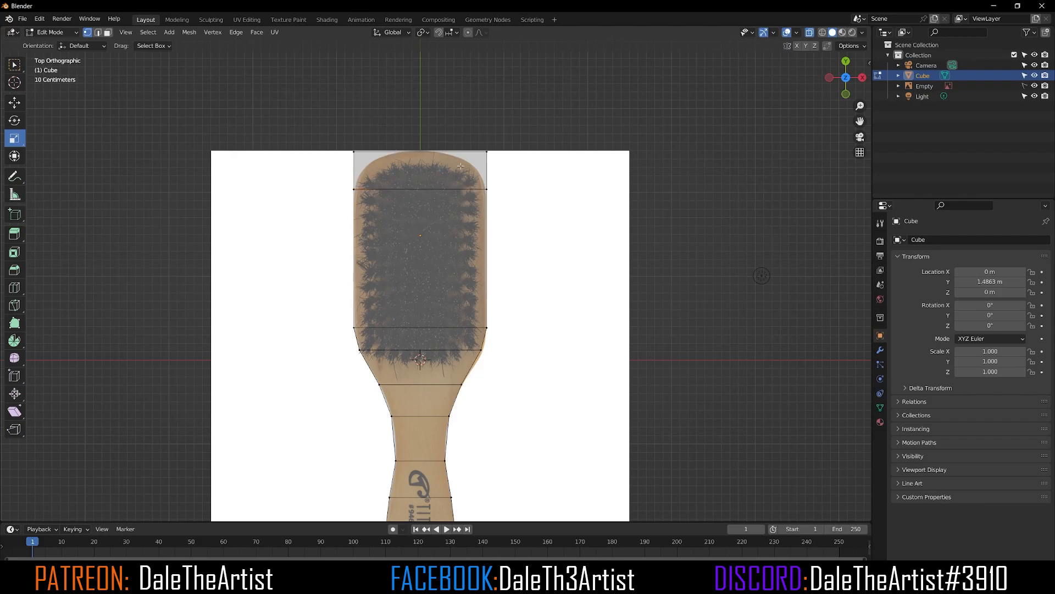
Step: In edge mode, select the head's two top corner edges and bevel them to round the head's top corners
{"action": "left_click", "coordinate": [98, 32]}
{"action": "mouse_move", "coordinate": [248, 123]}
{"action": "middle_mouse_down"}
{"action": "mouse_move", "coordinate": [439, 173]}
{"action": "mouse_move", "coordinate": [340, 329]}
{"action": "middle_mouse_up"}
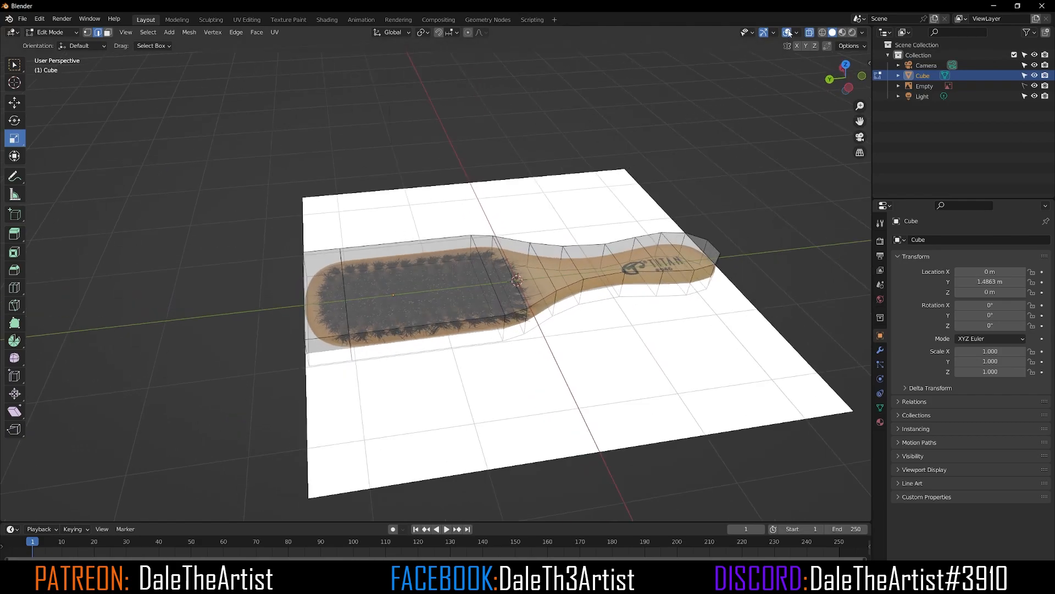
{"action": "left_click", "coordinate": [811, 33]}
{"action": "middle_click_drag", "start_coordinate": [482, 208], "coordinate": [365, 272]}
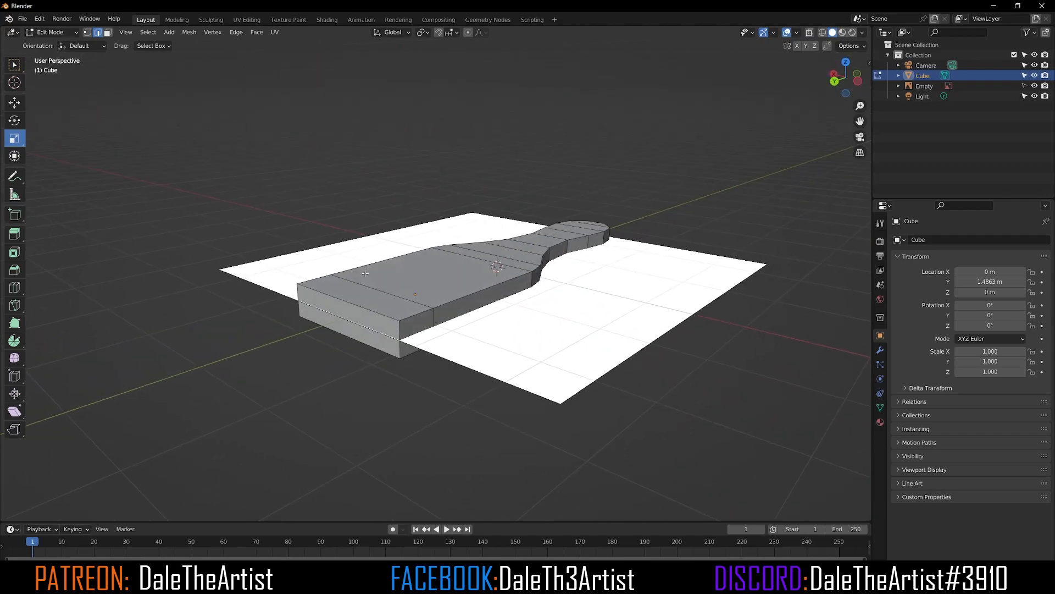
{"action": "left_click", "coordinate": [402, 331]}
{"action": "middle_click_drag", "start_coordinate": [402, 331], "coordinate": [462, 333]}
{"action": "left_click", "coordinate": [506, 312]}
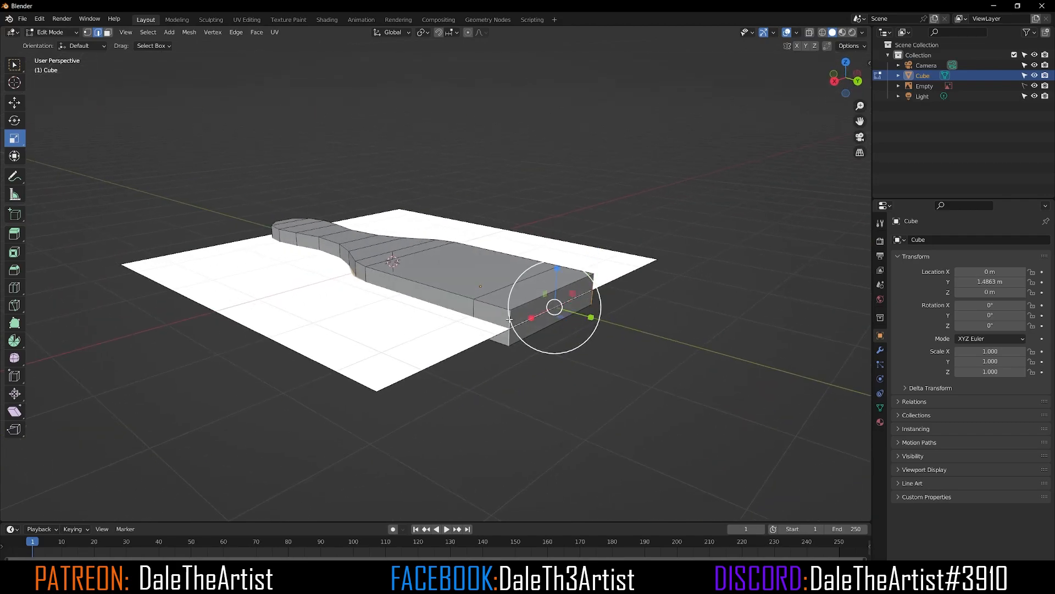
{"action": "key", "text": "KP_7"}
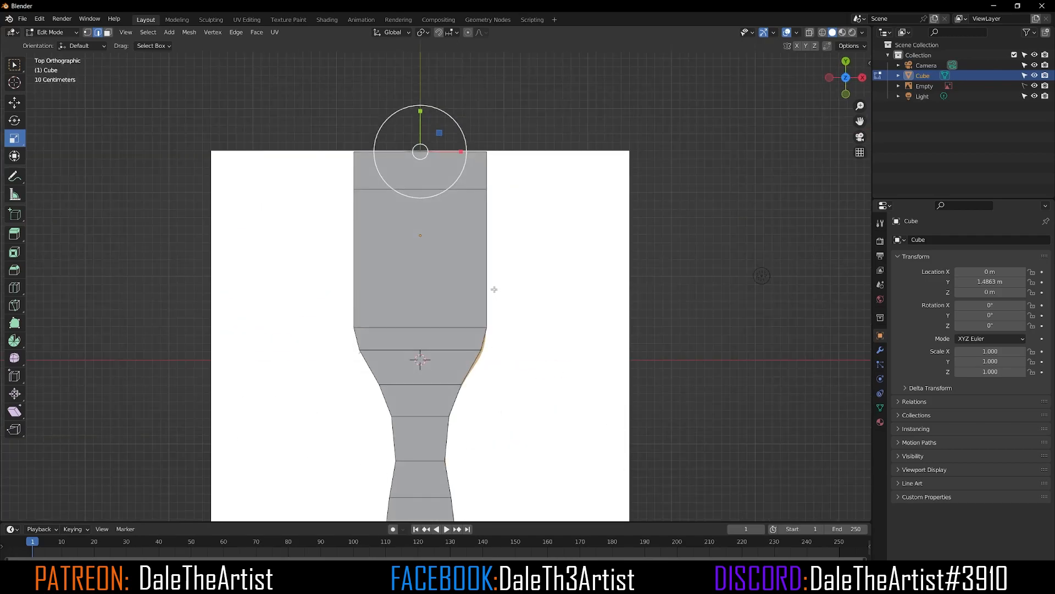
{"action": "key", "text": "alt+z"}
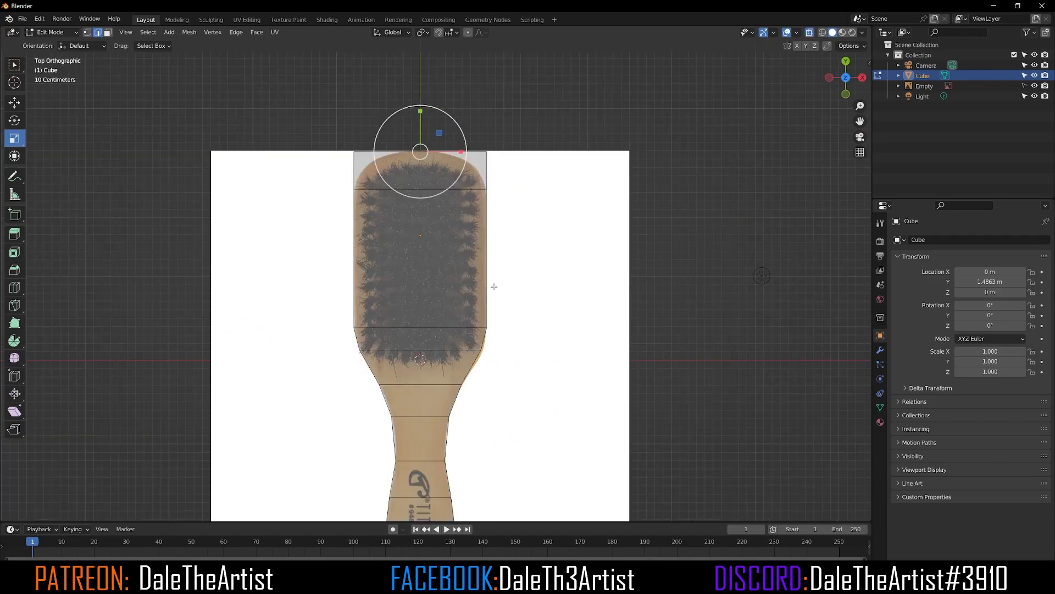
{"action": "left_click", "coordinate": [810, 33]}
{"action": "left_click", "coordinate": [810, 33]}
{"action": "key", "text": "s"}
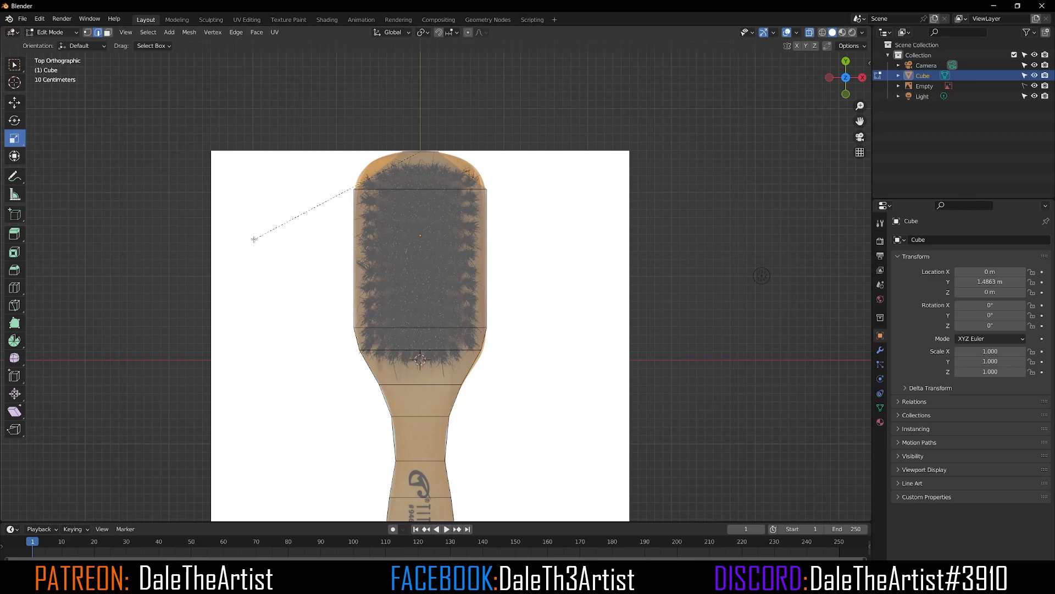
{"action": "scroll", "coordinate": [254, 239], "scroll_direction": "up", "scroll_amount": 1}
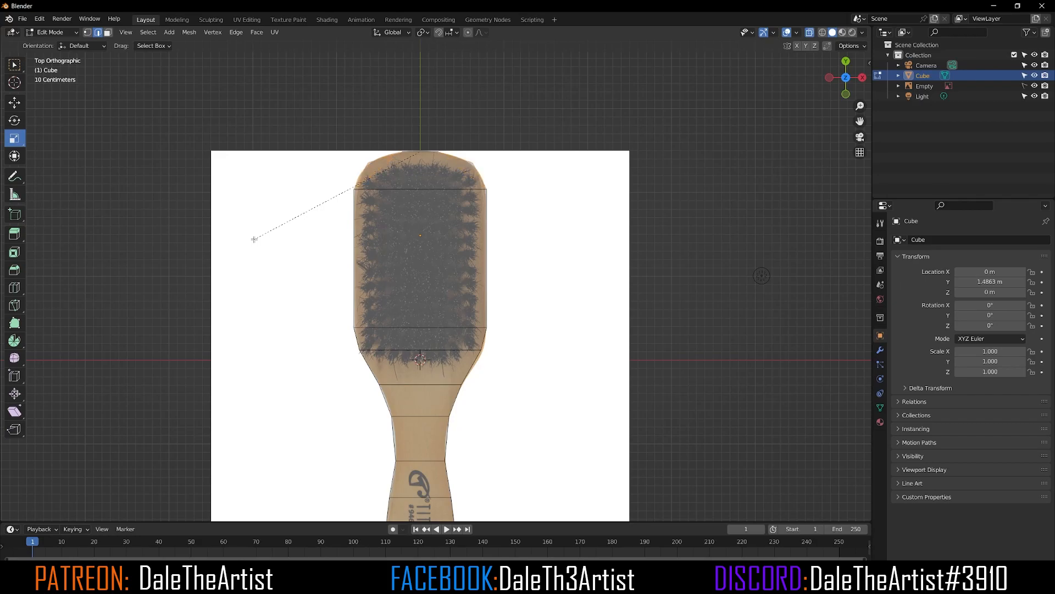
{"action": "scroll", "coordinate": [254, 239], "scroll_direction": "up", "scroll_amount": 1}
{"action": "left_click", "coordinate": [254, 239]}
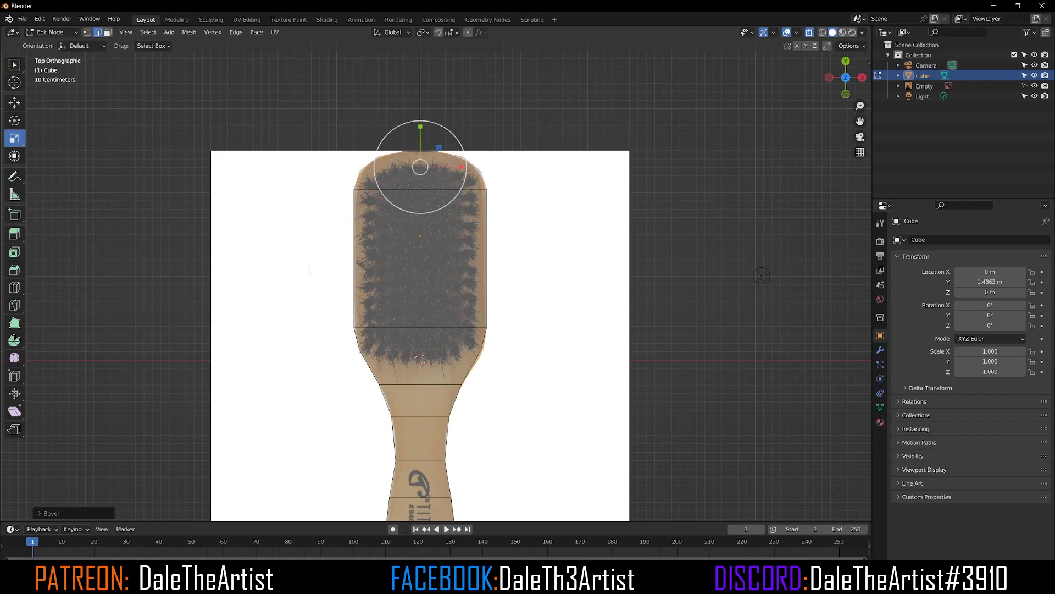
Step: Add a Subdivision Surface modifier to the brush mesh
{"action": "scroll", "coordinate": [332, 288], "scroll_direction": "down", "scroll_amount": 2}
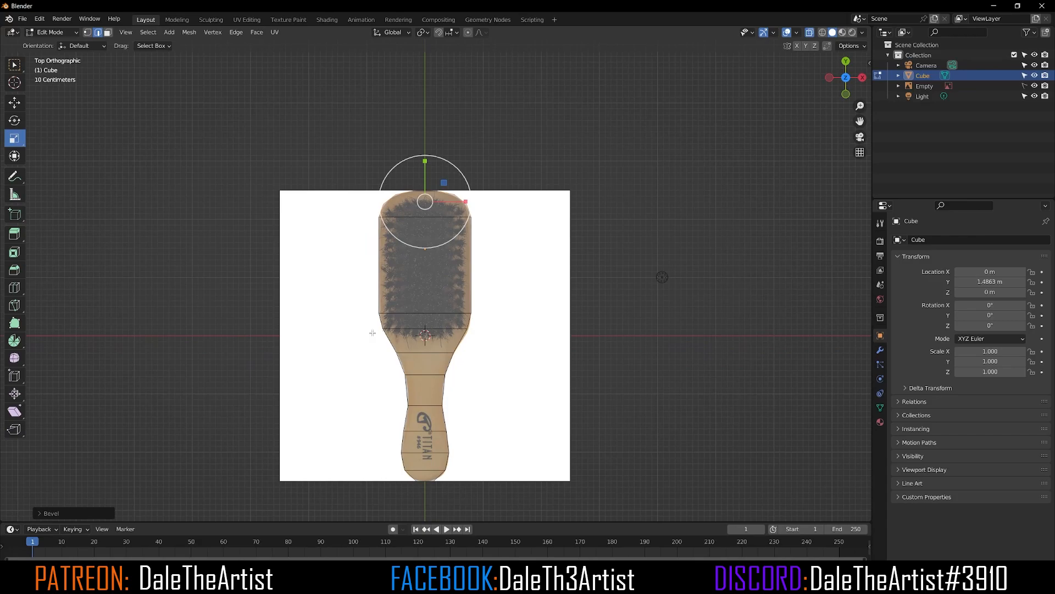
{"action": "middle_click_drag", "start_coordinate": [373, 332], "coordinate": [395, 283]}
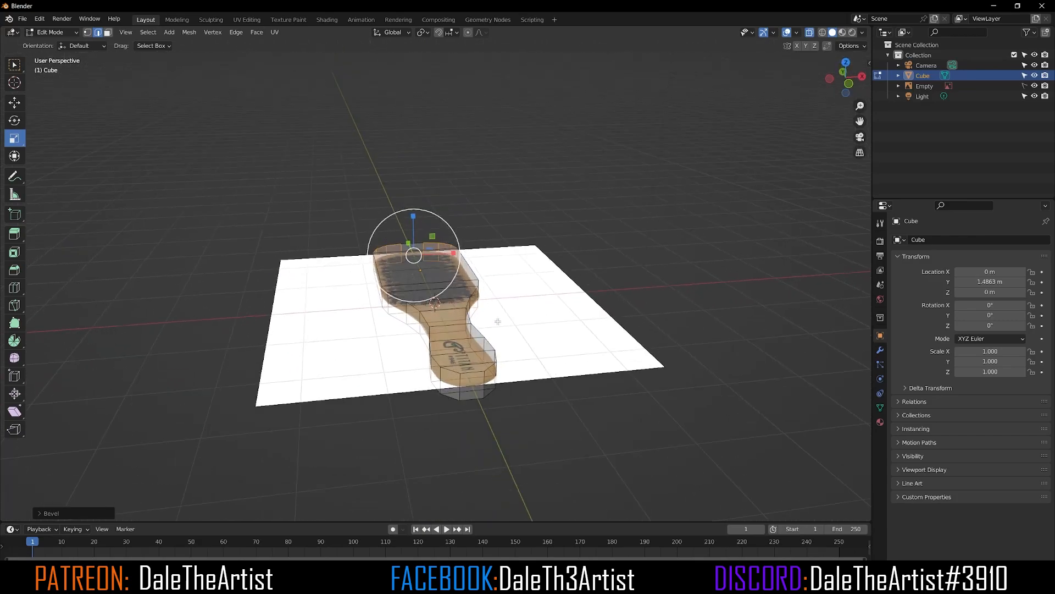
{"action": "left_click", "coordinate": [880, 351]}
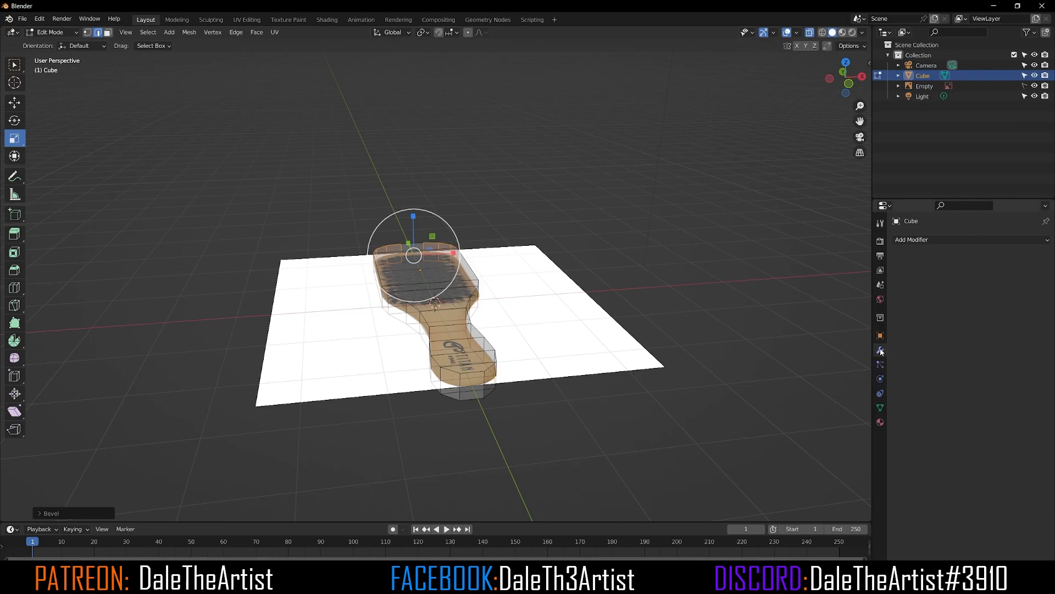
{"action": "left_click", "coordinate": [920, 241]}
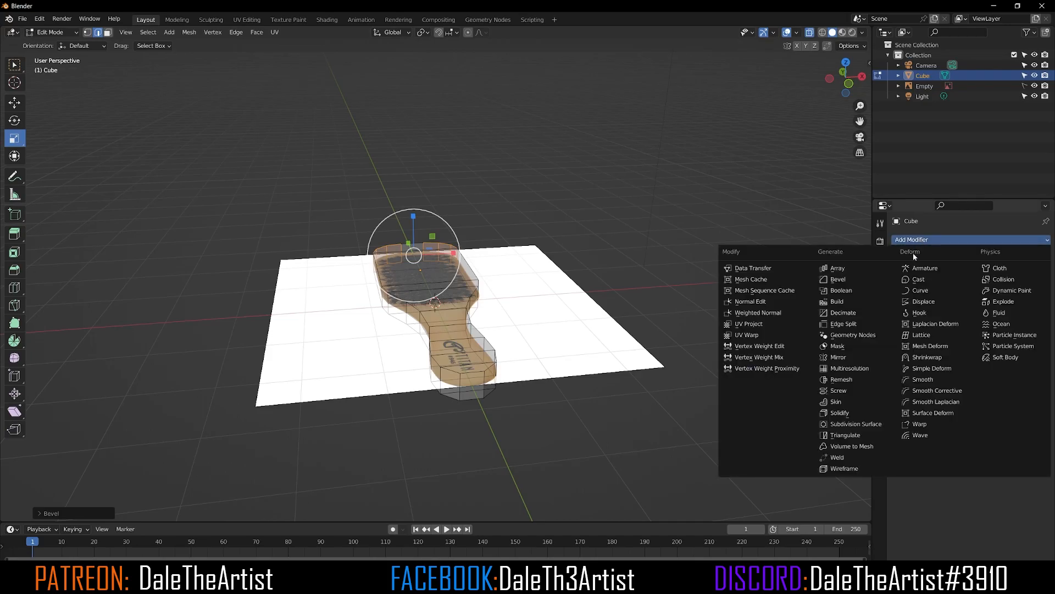
{"action": "left_click", "coordinate": [870, 427]}
{"action": "scroll", "coordinate": [411, 347], "scroll_direction": "up", "scroll_amount": 3}
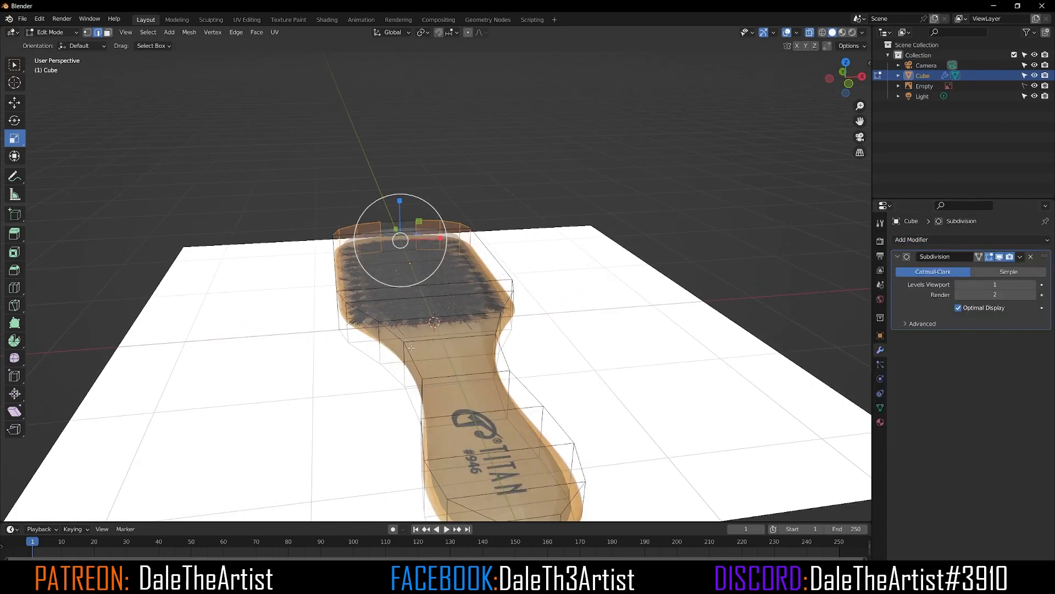
Step: Hide the reference image empty in the viewport to see the brush mesh alone
{"action": "mouse_move", "coordinate": [411, 347]}
{"action": "middle_mouse_down"}
{"action": "mouse_move", "coordinate": [411, 310]}
{"action": "mouse_move", "coordinate": [411, 330]}
{"action": "mouse_move", "coordinate": [439, 321]}
{"action": "middle_mouse_up"}
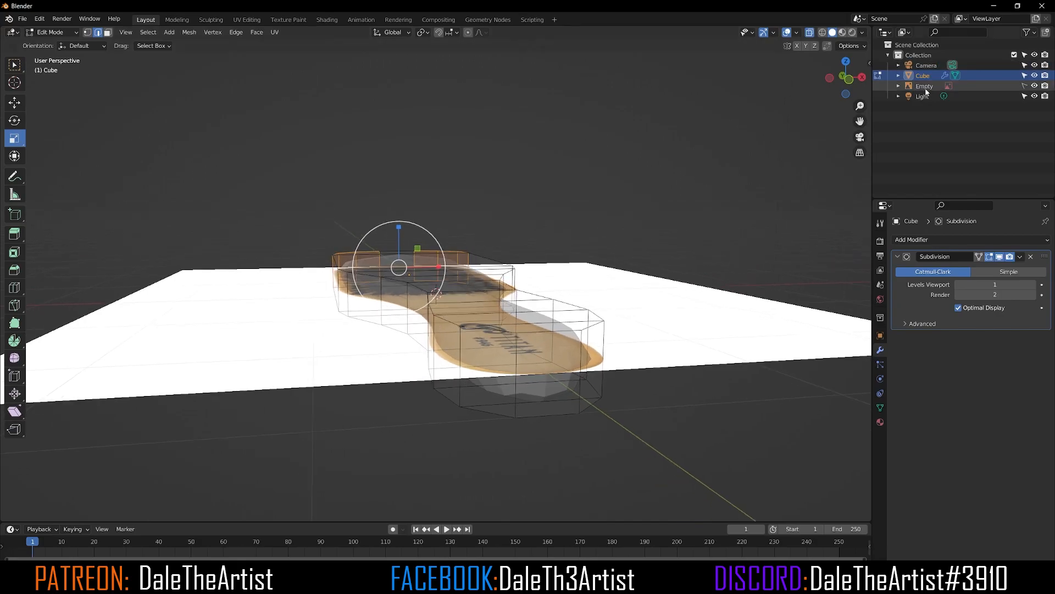
{"action": "left_click", "coordinate": [1035, 86]}
{"action": "middle_click_drag", "start_coordinate": [558, 313], "coordinate": [503, 307]}
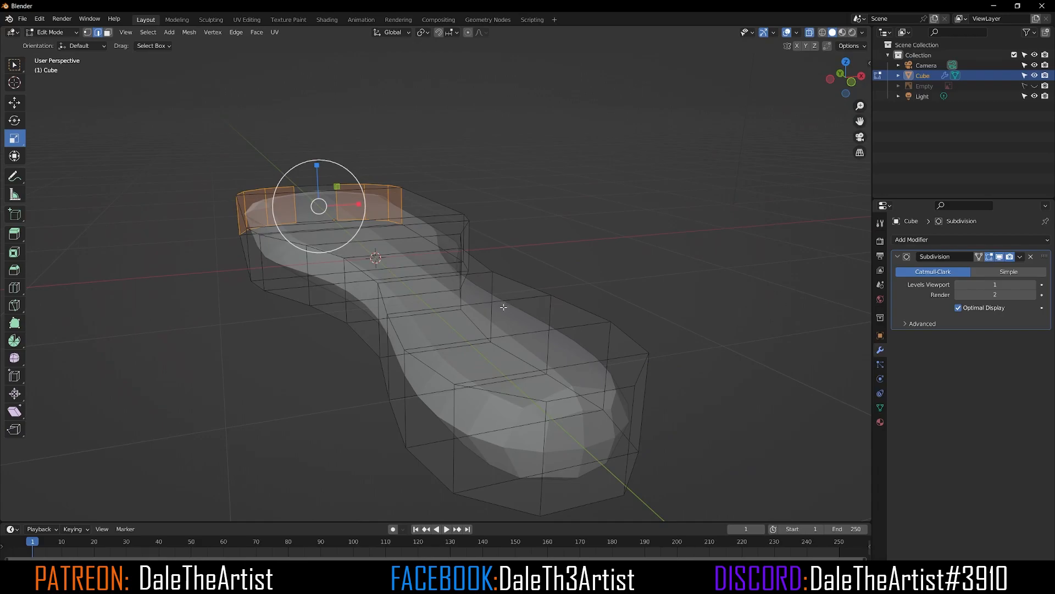
Step: Add a loop cut around the brush's perimeter and slide it close to the top face
{"action": "key", "text": "ctrl+r"}
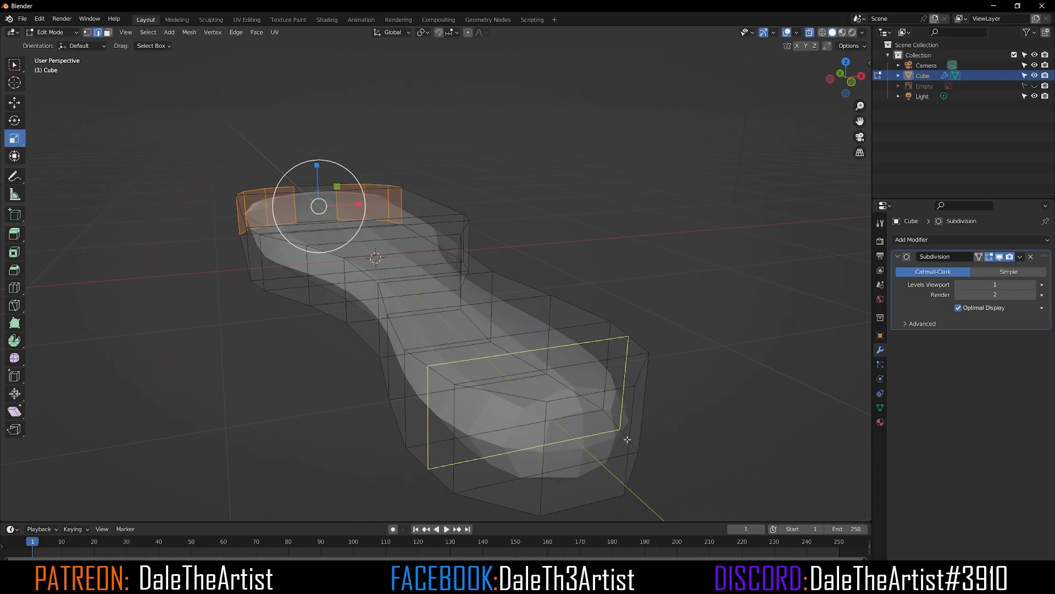
{"action": "left_click", "coordinate": [629, 442]}
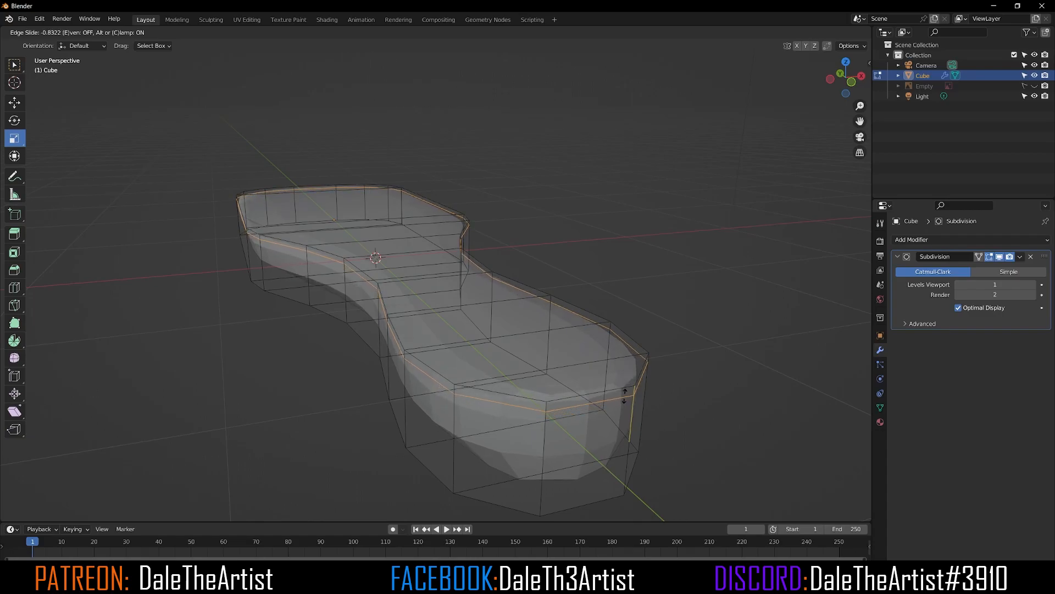
{"action": "left_click", "coordinate": [624, 394]}
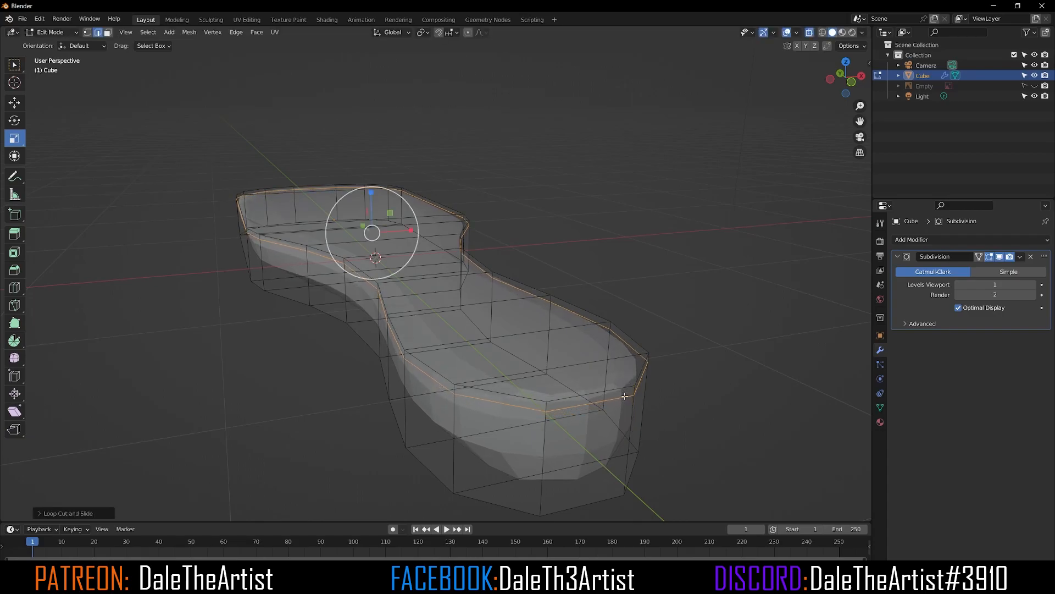
Step: Add another loop cut around the brush's perimeter and slide it close to the bottom face
{"action": "key", "text": "ctrl+r"}
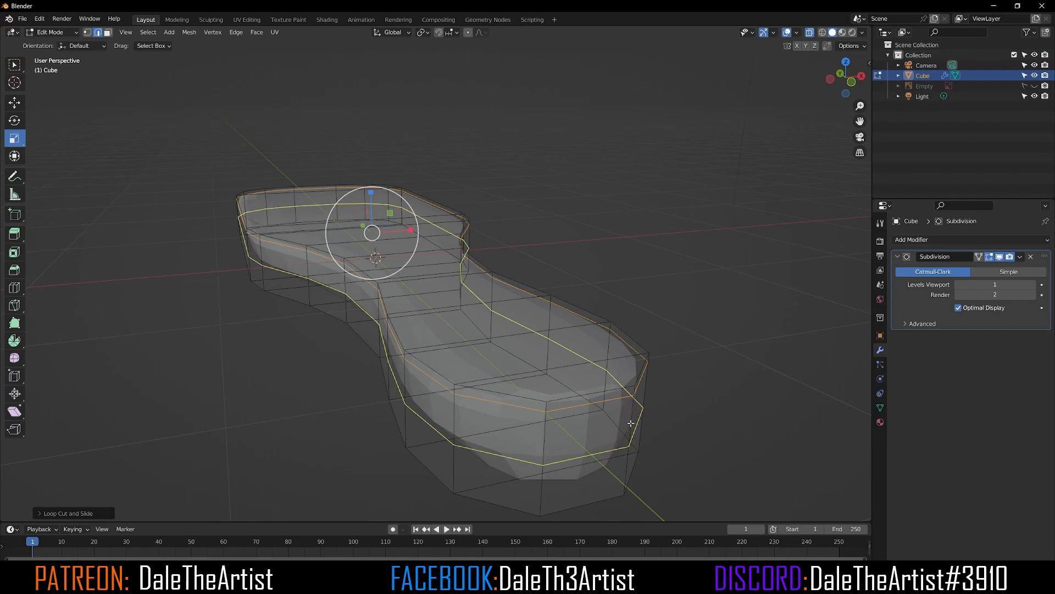
{"action": "left_click", "coordinate": [631, 423]}
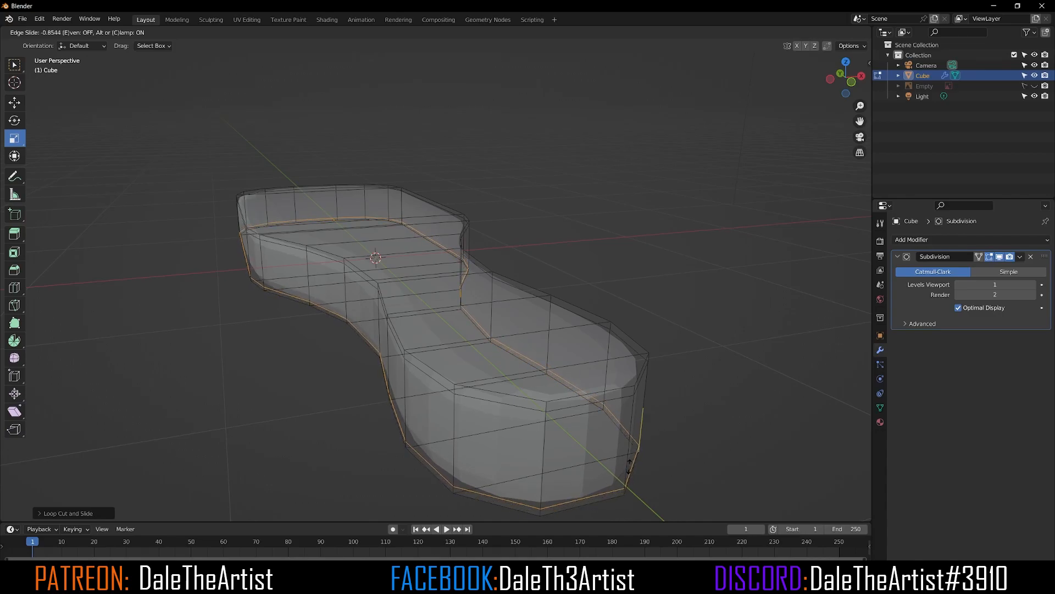
{"action": "left_click", "coordinate": [629, 467]}
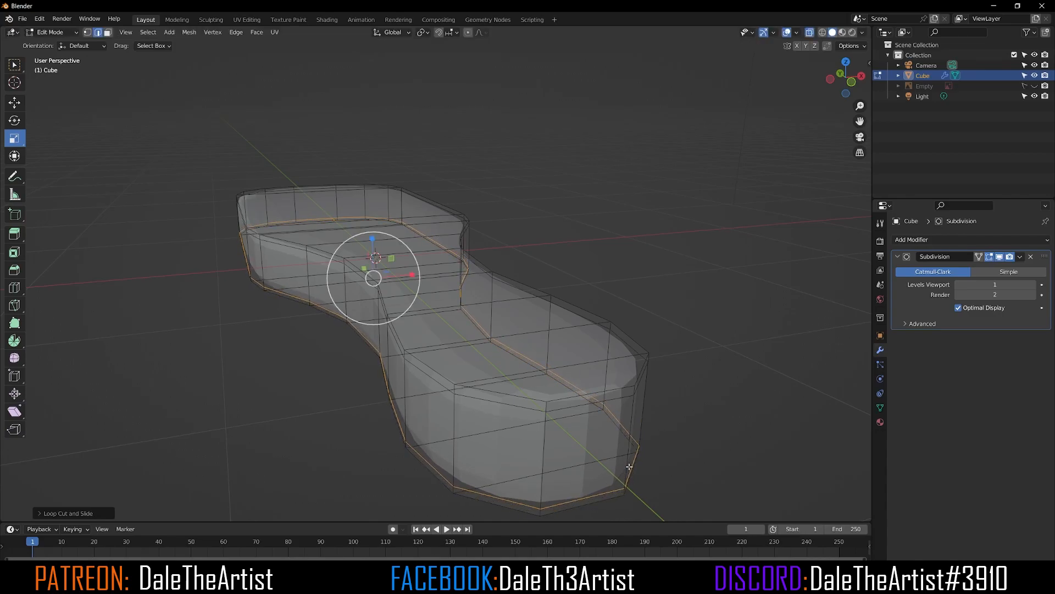
Step: Switch to Object Mode and apply Shade Smooth to the brush
{"action": "middle_click_drag", "start_coordinate": [370, 247], "coordinate": [437, 292]}
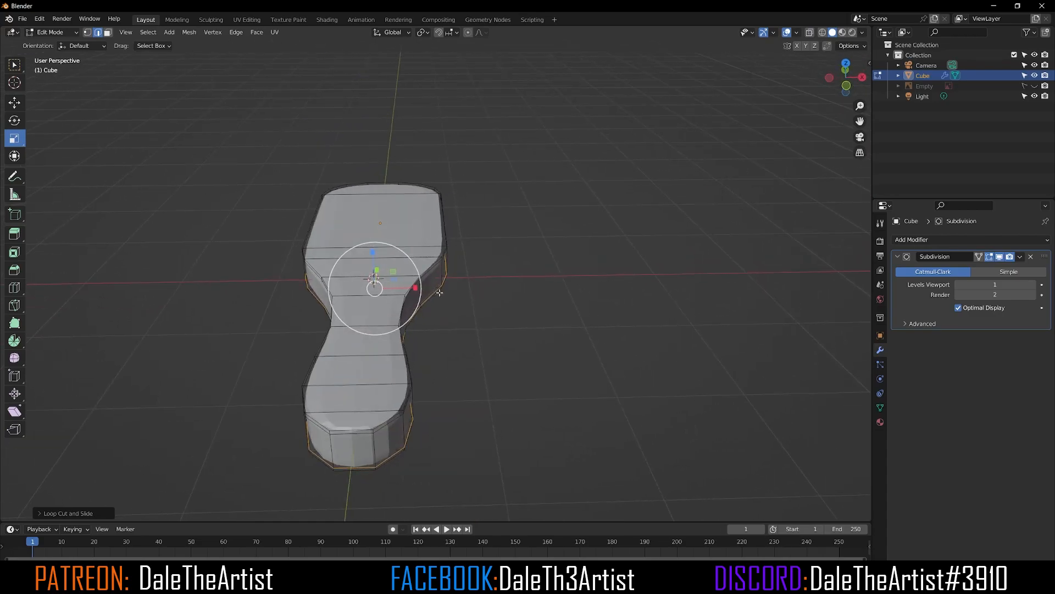
{"action": "left_click", "coordinate": [1020, 257]}
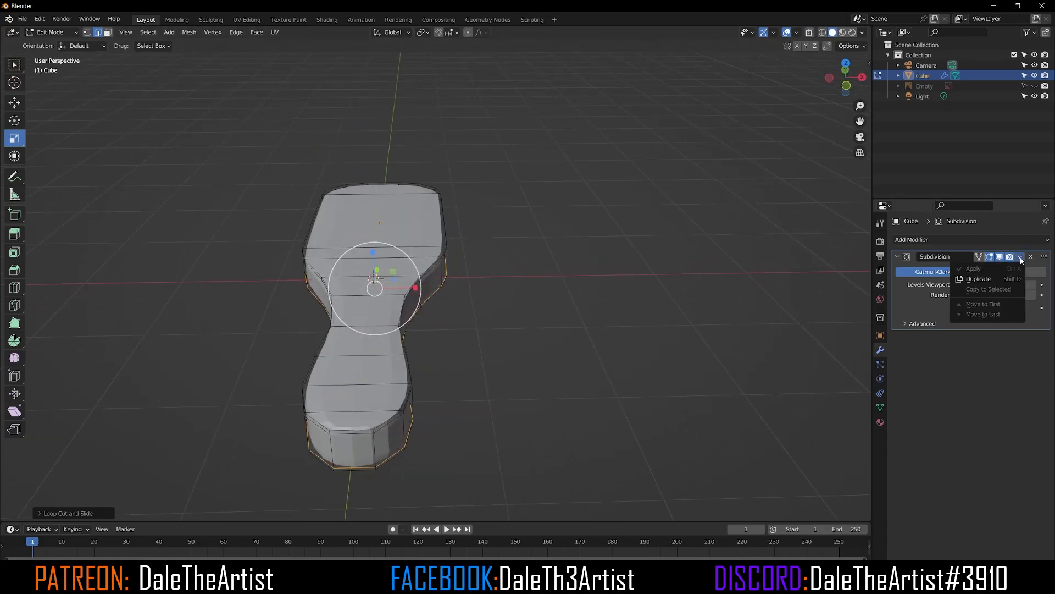
{"action": "middle_click_drag", "start_coordinate": [415, 234], "coordinate": [436, 236]}
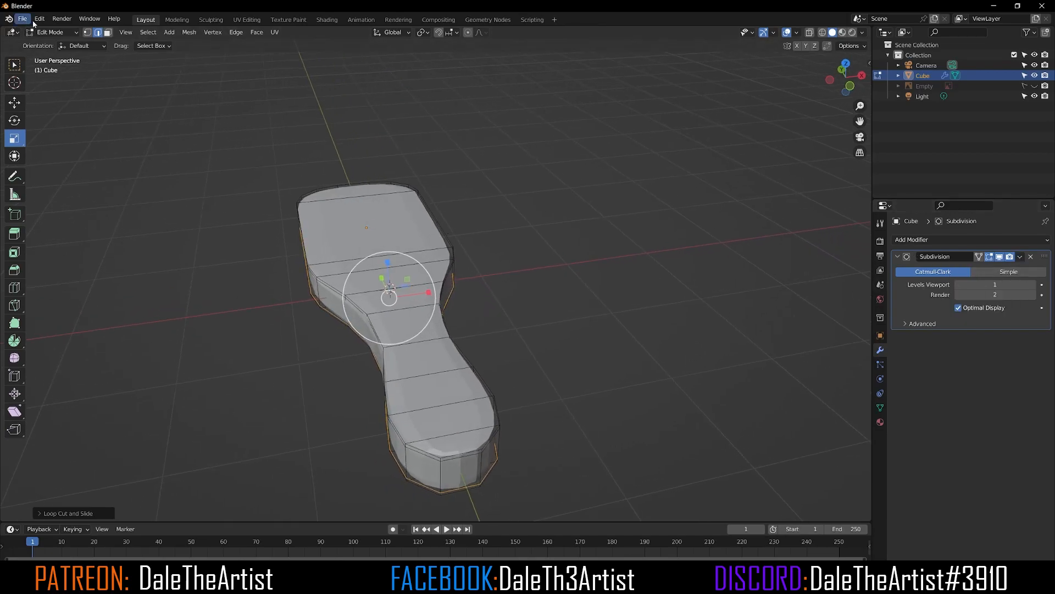
{"action": "left_click", "coordinate": [51, 32]}
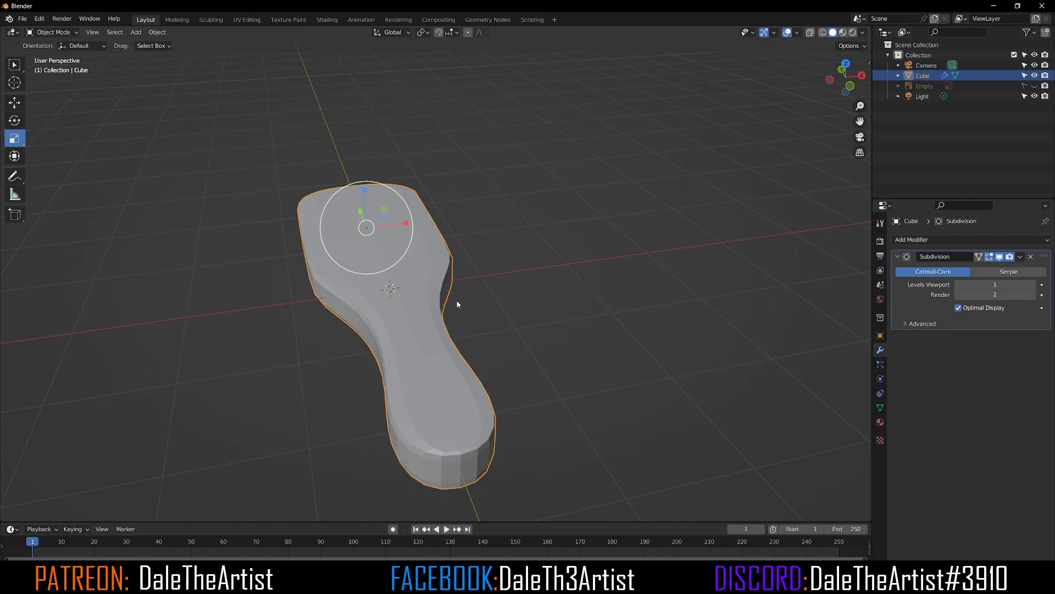
{"action": "right_click", "coordinate": [432, 377]}
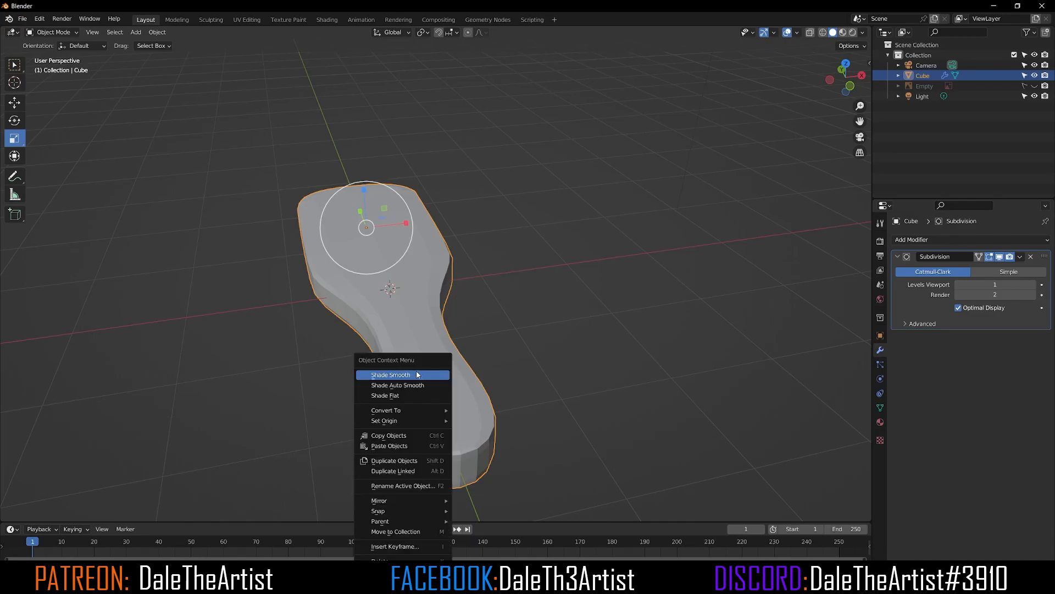
{"action": "left_click", "coordinate": [417, 374]}
Step: Apply the Subdivision Surface modifier to the brush mesh
{"action": "middle_click_drag", "start_coordinate": [432, 362], "coordinate": [386, 313]}
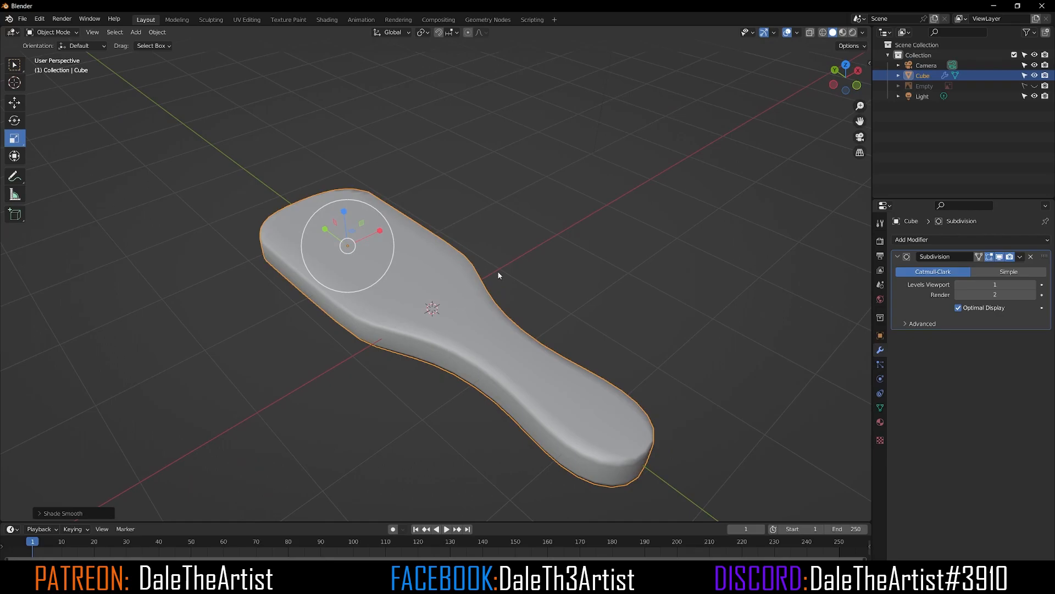
{"action": "key", "text": "Tab"}
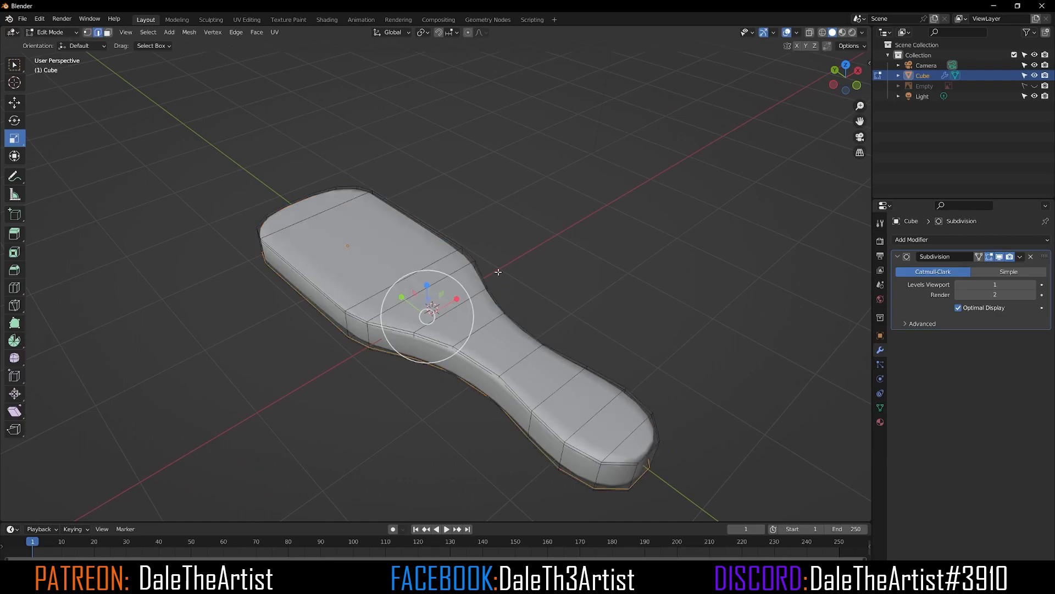
{"action": "key", "text": "Tab"}
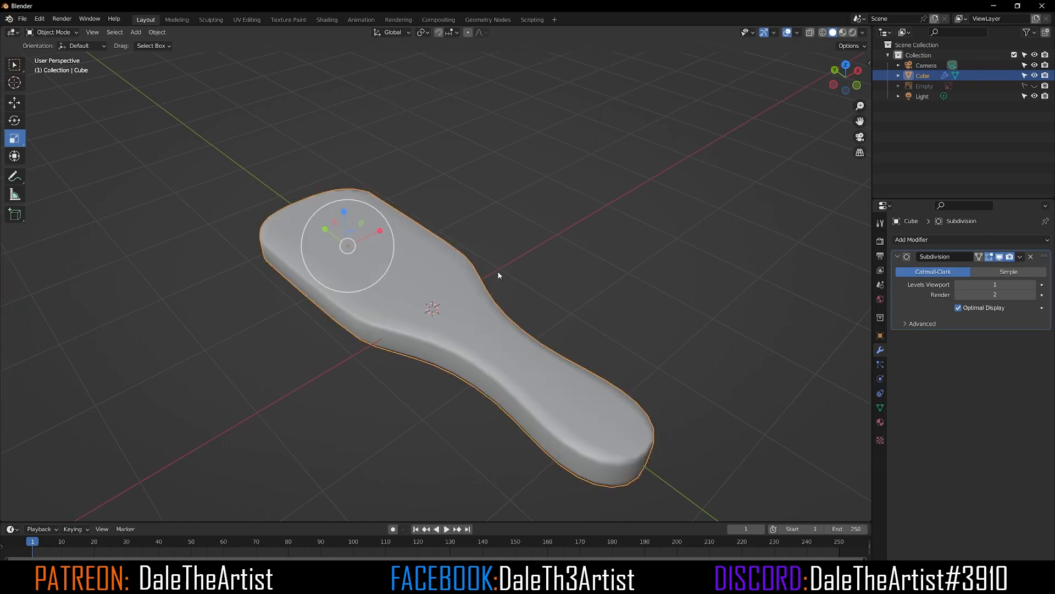
{"action": "left_click", "coordinate": [1020, 257]}
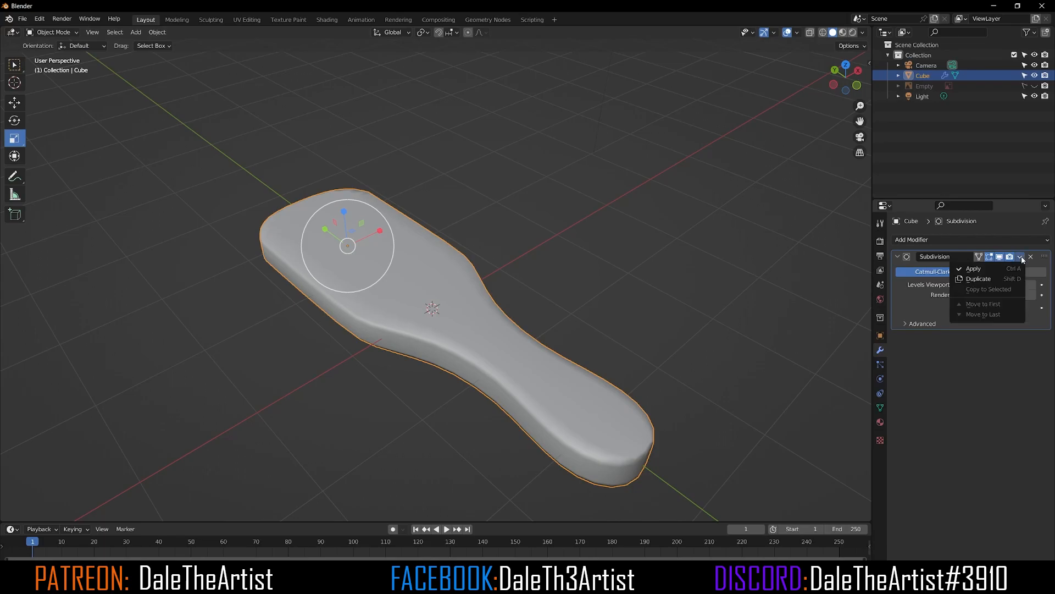
{"action": "left_click", "coordinate": [990, 269]}
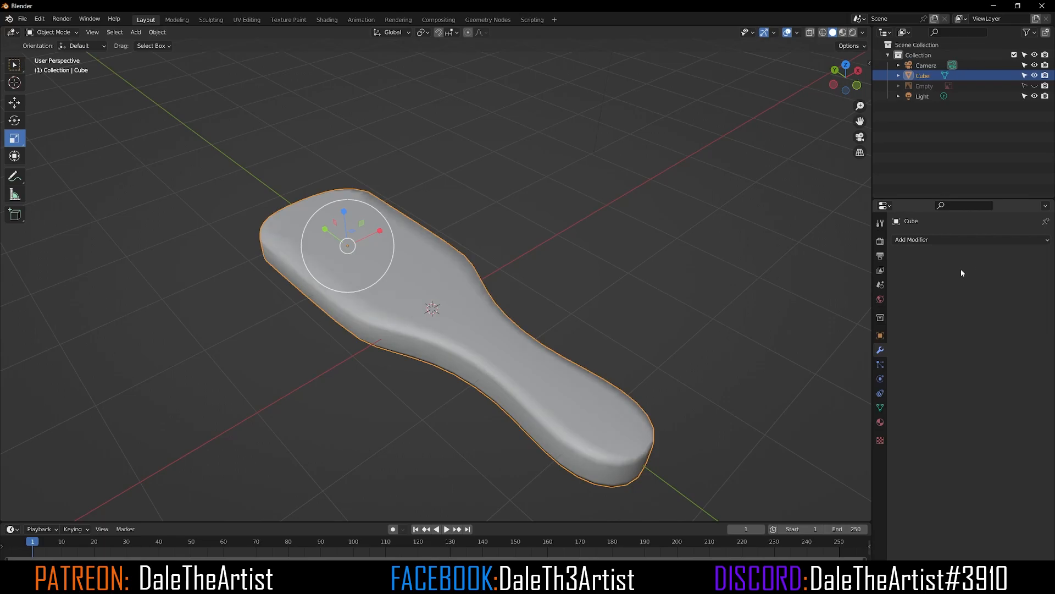
Step: In Edit Mode, switch to top view, show the reference image again and enable see-through display
{"action": "middle_click_drag", "start_coordinate": [388, 334], "coordinate": [403, 344]}
{"action": "key", "text": "Tab"}
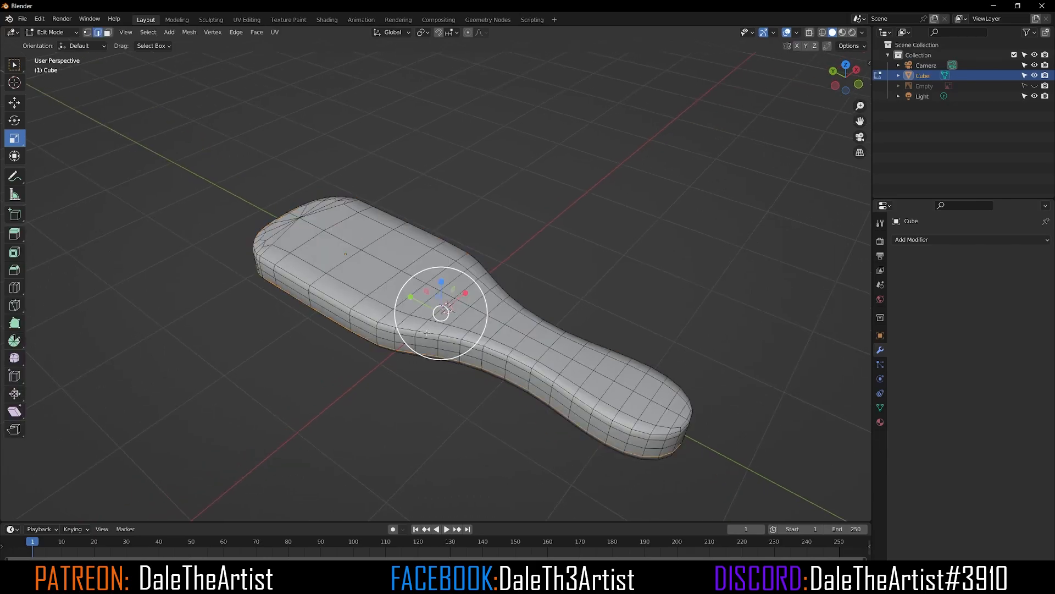
{"action": "middle_click_drag", "start_coordinate": [398, 308], "coordinate": [288, 240]}
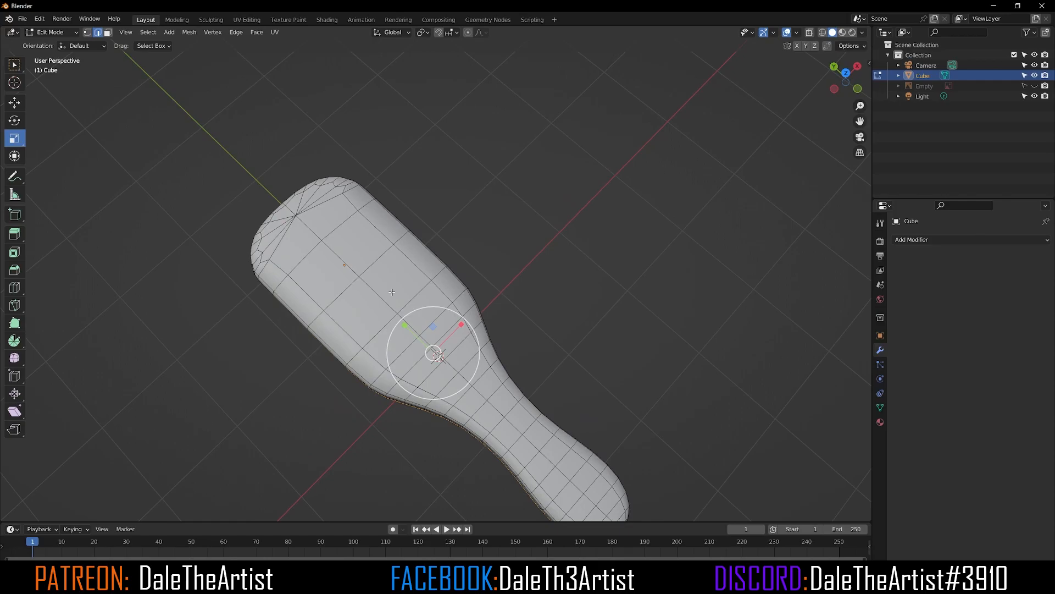
{"action": "key", "text": "KP_7"}
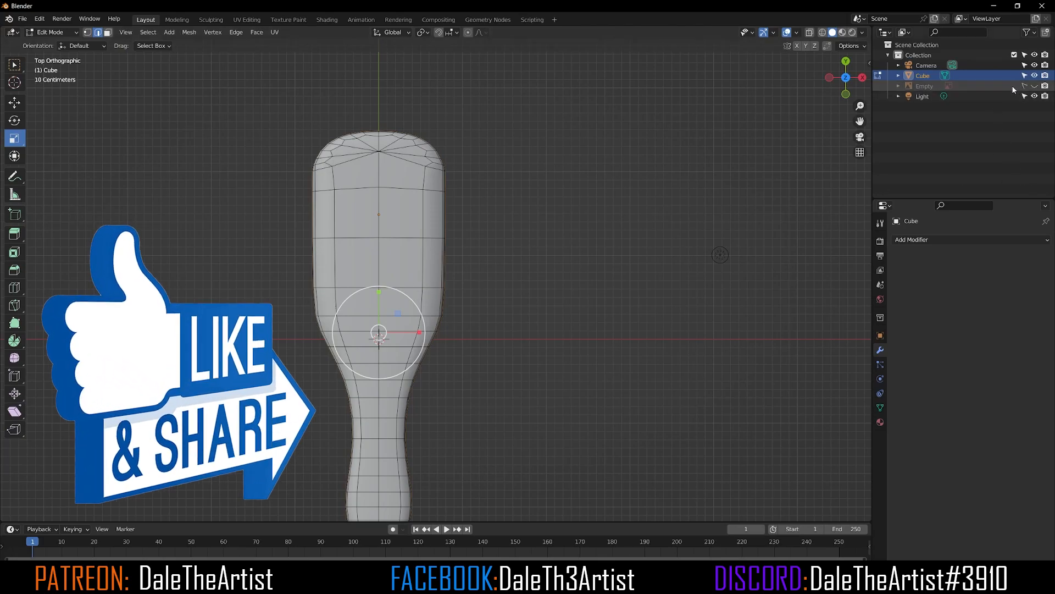
{"action": "left_click", "coordinate": [1035, 85]}
{"action": "middle_click_drag", "start_coordinate": [528, 301], "coordinate": [632, 284], "text": "shift"}
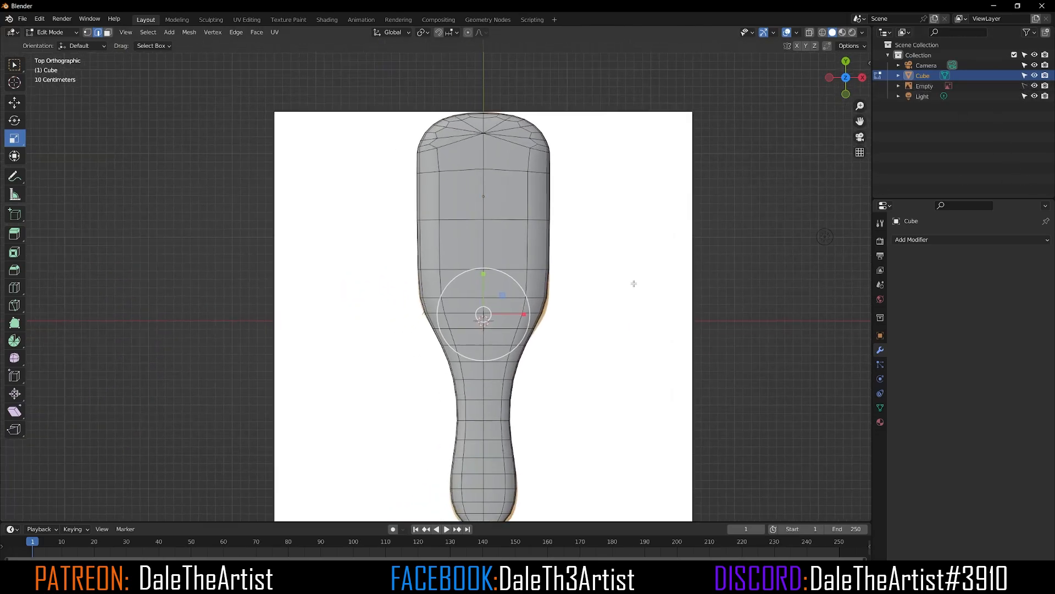
{"action": "left_click", "coordinate": [810, 32]}
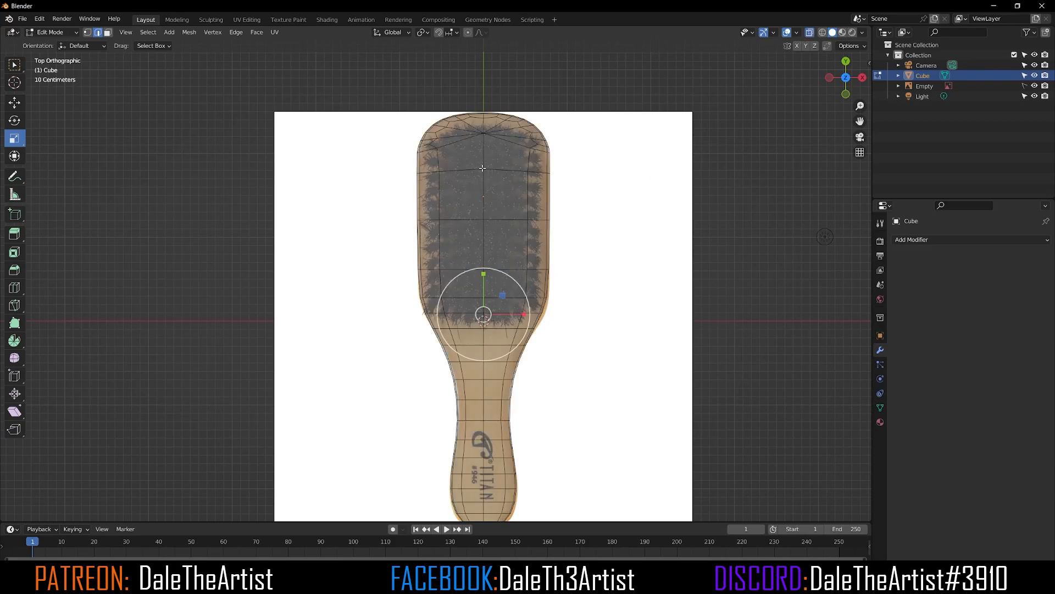
{"action": "scroll", "coordinate": [454, 148], "scroll_direction": "up", "scroll_amount": 1}
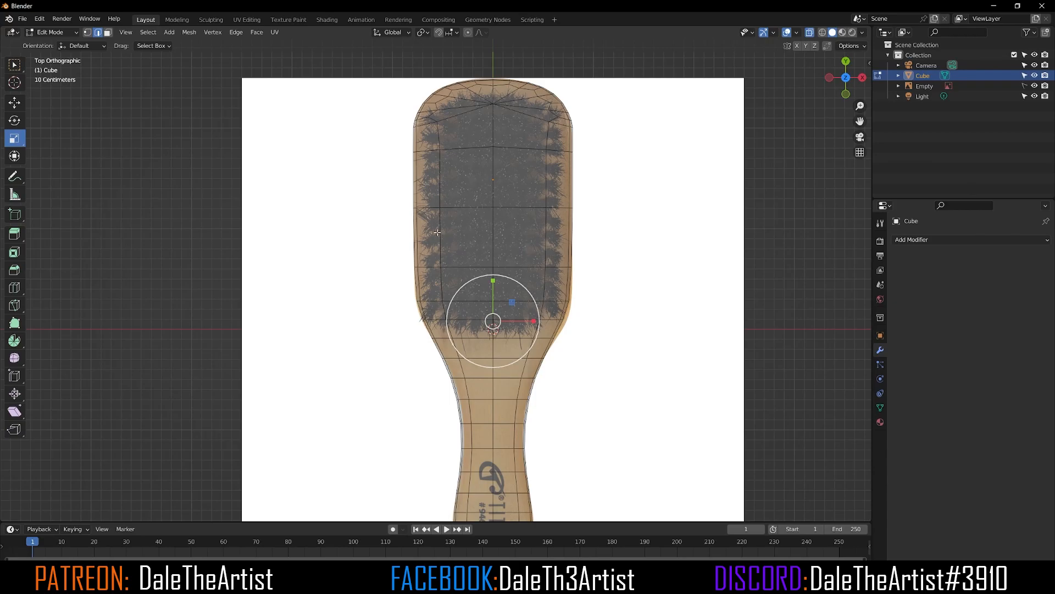
Step: In face mode, select all top faces of the brush head, inset them, and duplicate the inset faces in place
{"action": "left_click", "coordinate": [107, 33]}
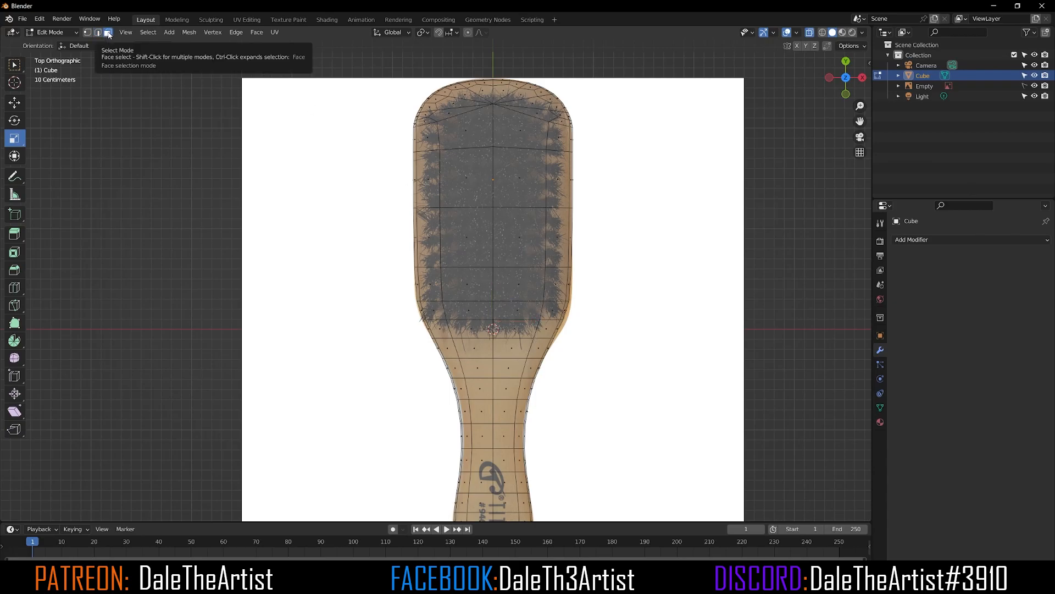
{"action": "left_click", "coordinate": [472, 328]}
{"action": "key", "text": "alt+z"}
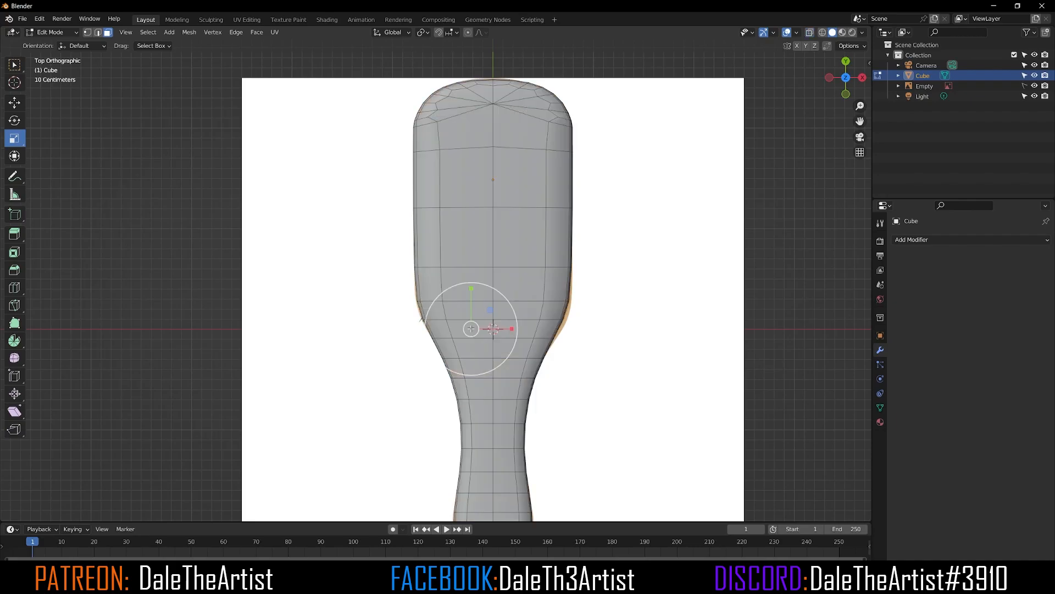
{"action": "left_click", "coordinate": [506, 328], "text": "shift"}
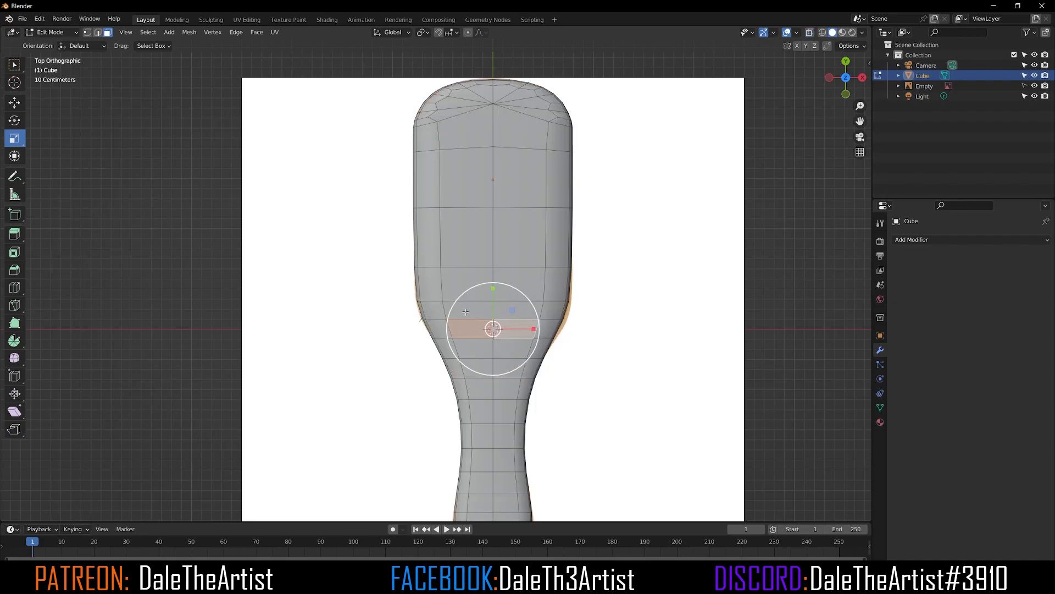
{"action": "left_click", "coordinate": [468, 309], "text": "shift"}
{"action": "left_click", "coordinate": [466, 282], "text": "shift"}
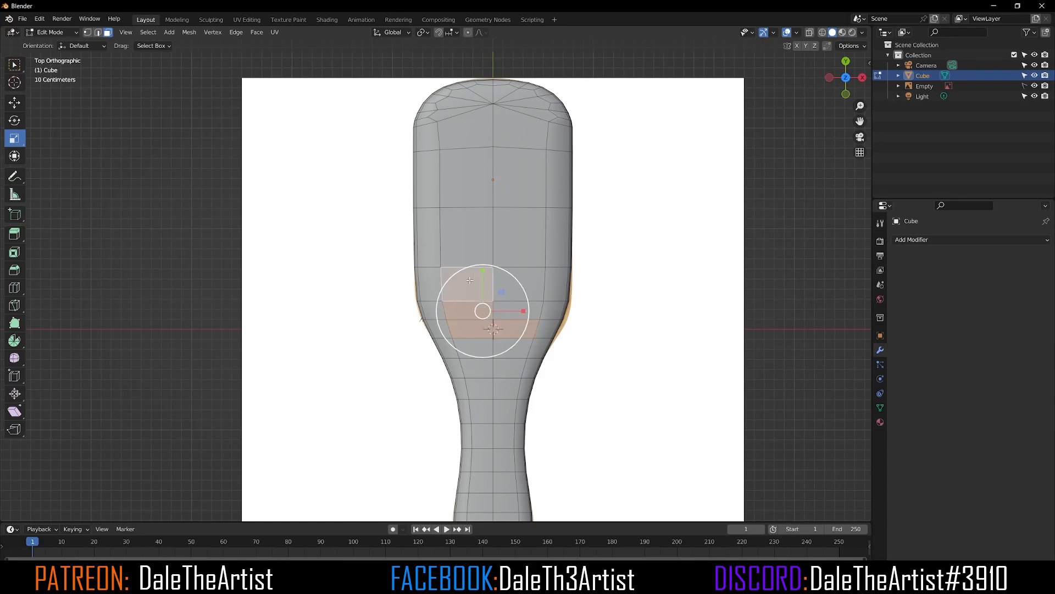
{"action": "left_click", "coordinate": [461, 240], "text": "shift"}
{"action": "left_click", "coordinate": [459, 178], "text": "shift"}
{"action": "left_click", "coordinate": [461, 134], "text": "shift"}
{"action": "left_click", "coordinate": [453, 114], "text": "shift"}
{"action": "left_click", "coordinate": [454, 103], "text": "shift"}
{"action": "left_click", "coordinate": [531, 103], "text": "shift"}
{"action": "left_click", "coordinate": [533, 113], "text": "shift"}
{"action": "left_click", "coordinate": [521, 134], "text": "shift"}
{"action": "left_click", "coordinate": [519, 178], "text": "shift"}
{"action": "left_click", "coordinate": [517, 311], "text": "shift"}
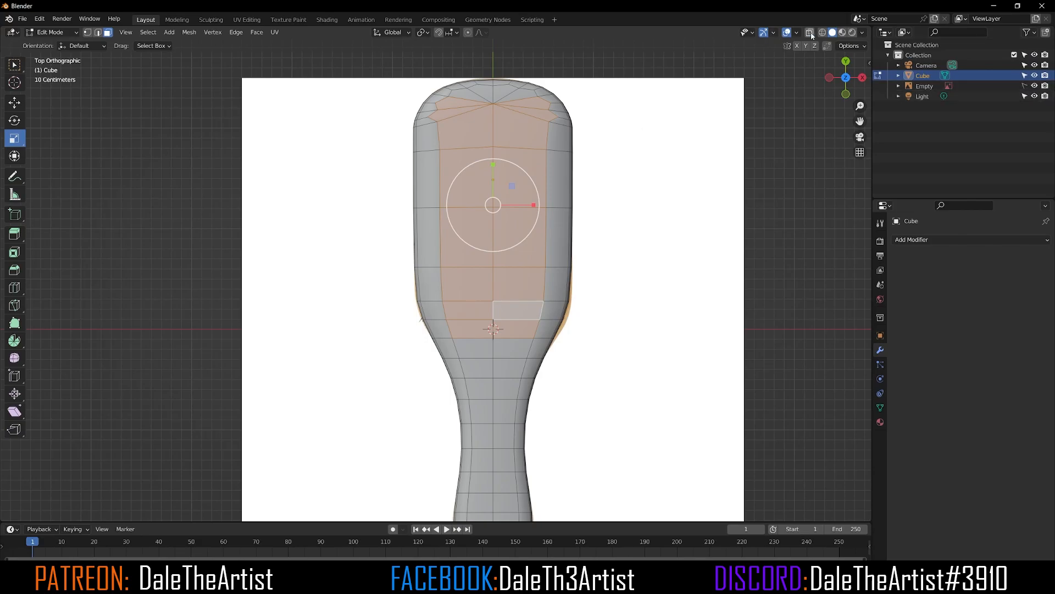
{"action": "left_click", "coordinate": [430, 283], "text": "shift"}
{"action": "left_click", "coordinate": [432, 242], "text": "shift"}
{"action": "left_click", "coordinate": [428, 185], "text": "shift"}
{"action": "left_click", "coordinate": [427, 140], "text": "shift"}
{"action": "left_click", "coordinate": [810, 33]}
{"action": "left_click", "coordinate": [810, 33]}
{"action": "left_click", "coordinate": [427, 119], "text": "shift"}
{"action": "left_click", "coordinate": [430, 110], "text": "shift"}
{"action": "left_click", "coordinate": [555, 109], "text": "shift"}
{"action": "left_click", "coordinate": [558, 138], "text": "shift"}
{"action": "left_click", "coordinate": [559, 179], "text": "shift"}
{"action": "left_click", "coordinate": [558, 236], "text": "shift"}
{"action": "left_click", "coordinate": [556, 283], "text": "shift"}
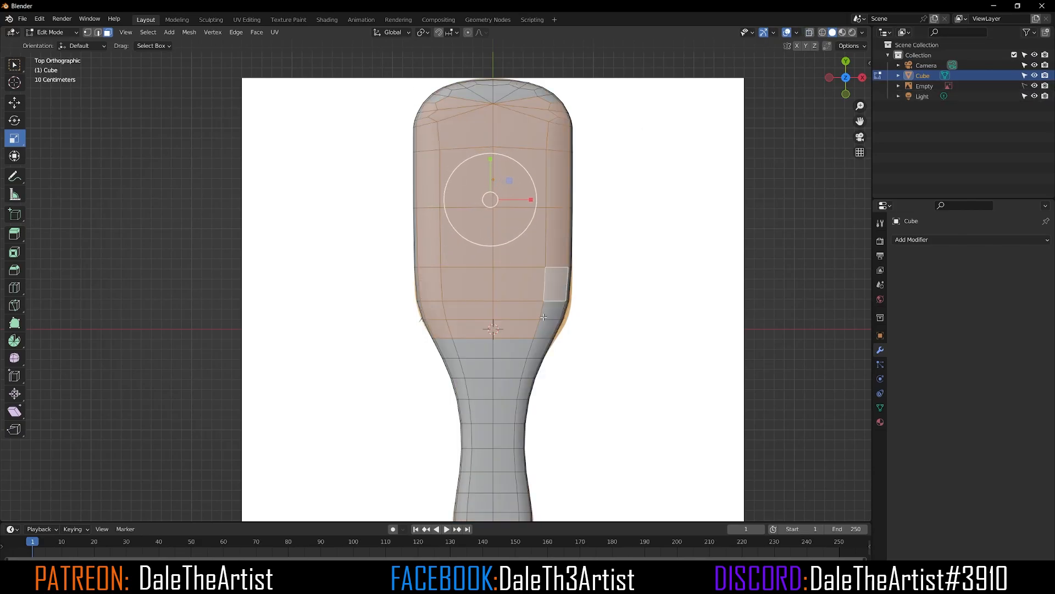
{"action": "left_click", "coordinate": [553, 311], "text": "shift"}
{"action": "left_click", "coordinate": [547, 329], "text": "shift"}
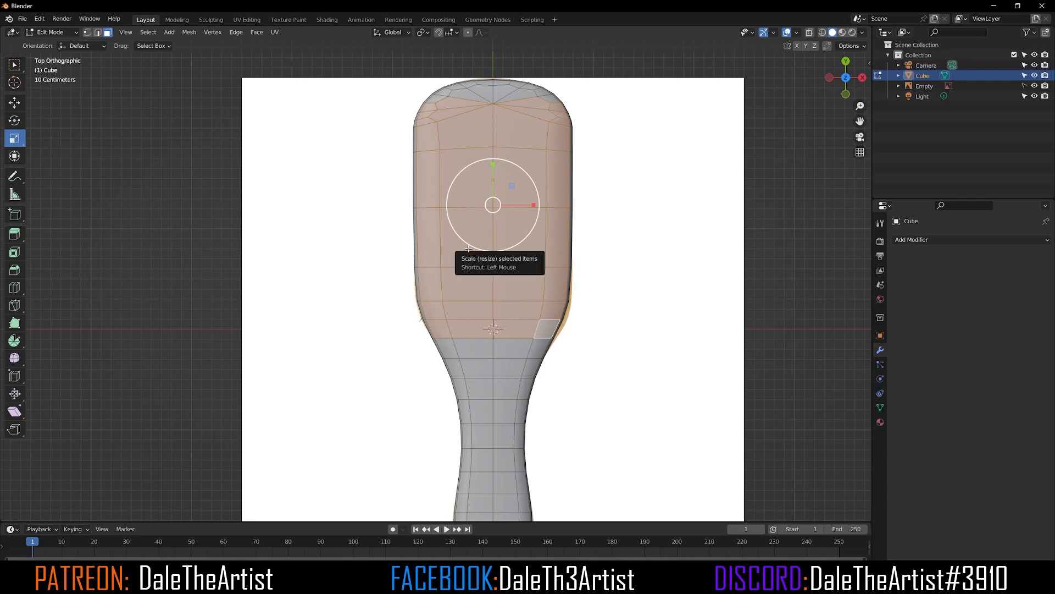
{"action": "key", "text": "i"}
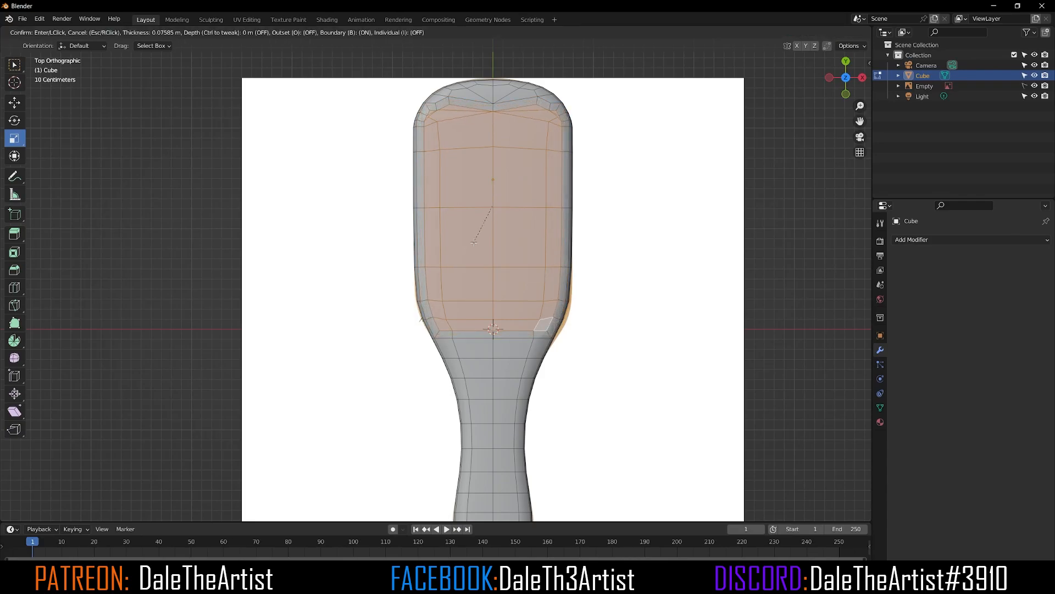
{"action": "left_click", "coordinate": [474, 242]}
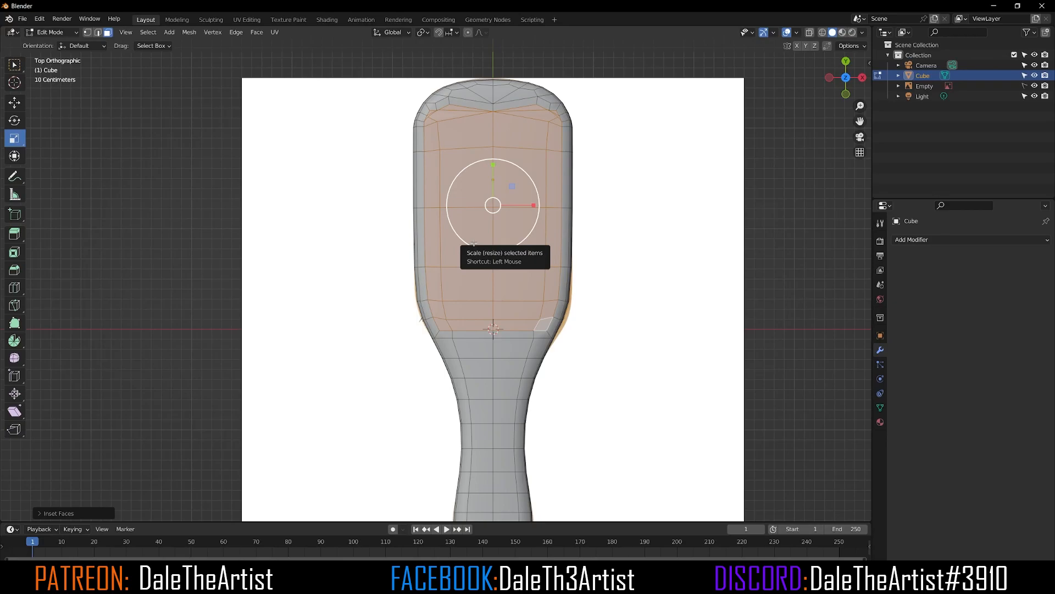
{"action": "key", "text": "g"}
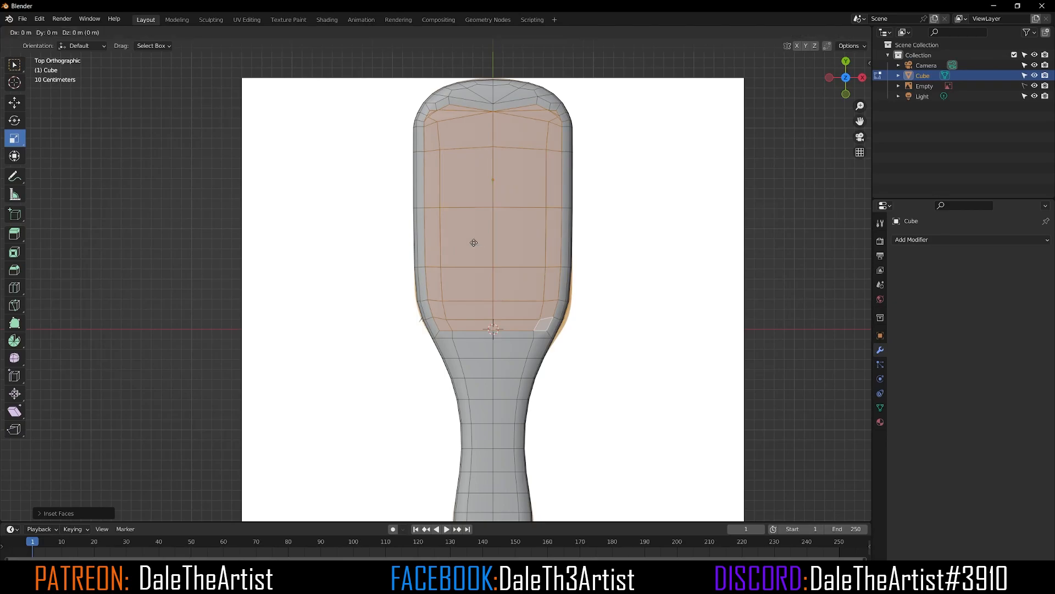
{"action": "right_click", "coordinate": [570, 290]}
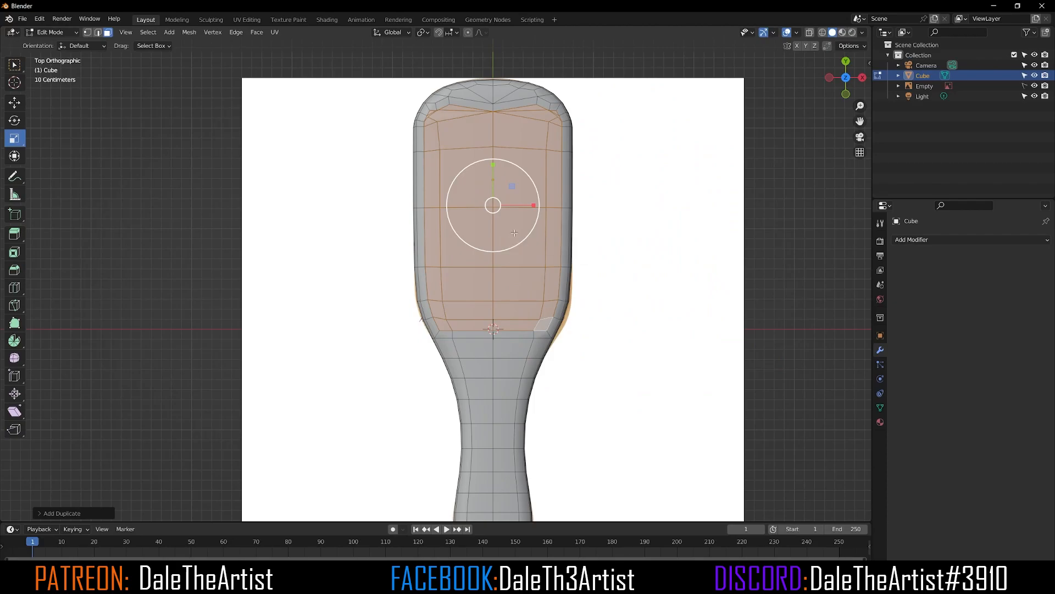
Step: Separate the duplicated top faces into their own object and return to Object Mode
{"action": "key", "text": "p"}
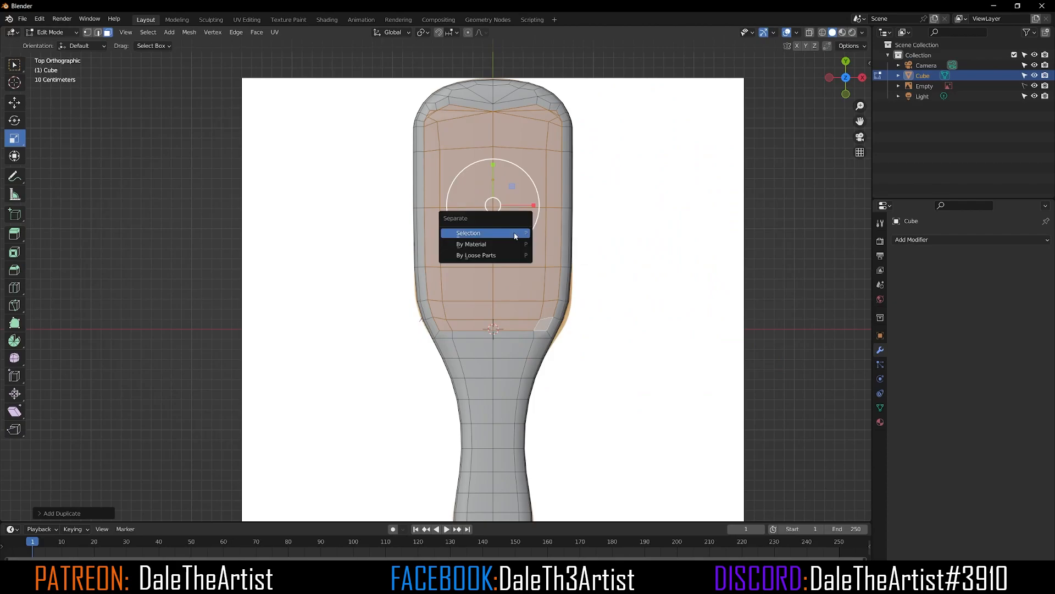
{"action": "left_click", "coordinate": [516, 234]}
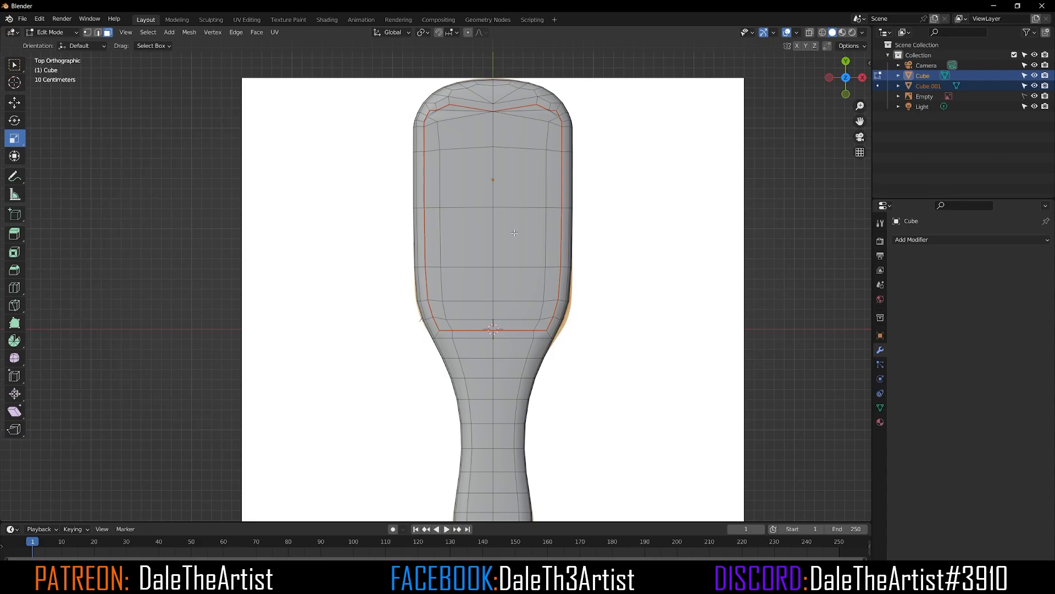
{"action": "key", "text": "Tab"}
Step: Select the brush and hide the reference image empty
{"action": "middle_click_drag", "start_coordinate": [395, 293], "coordinate": [528, 323]}
{"action": "left_click", "coordinate": [558, 182]}
{"action": "left_click", "coordinate": [569, 316]}
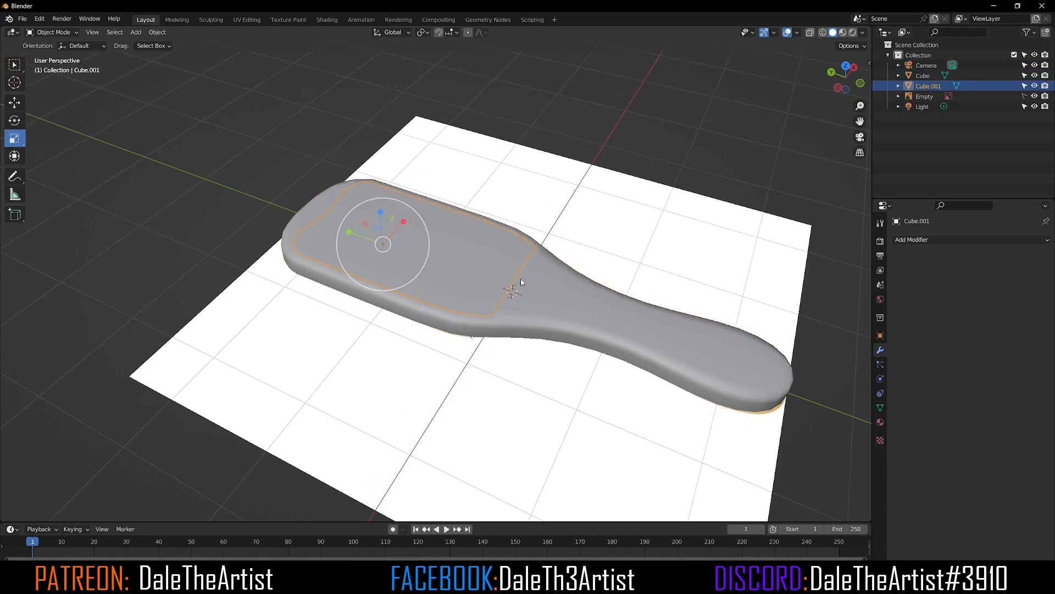
{"action": "left_click", "coordinate": [1035, 96]}
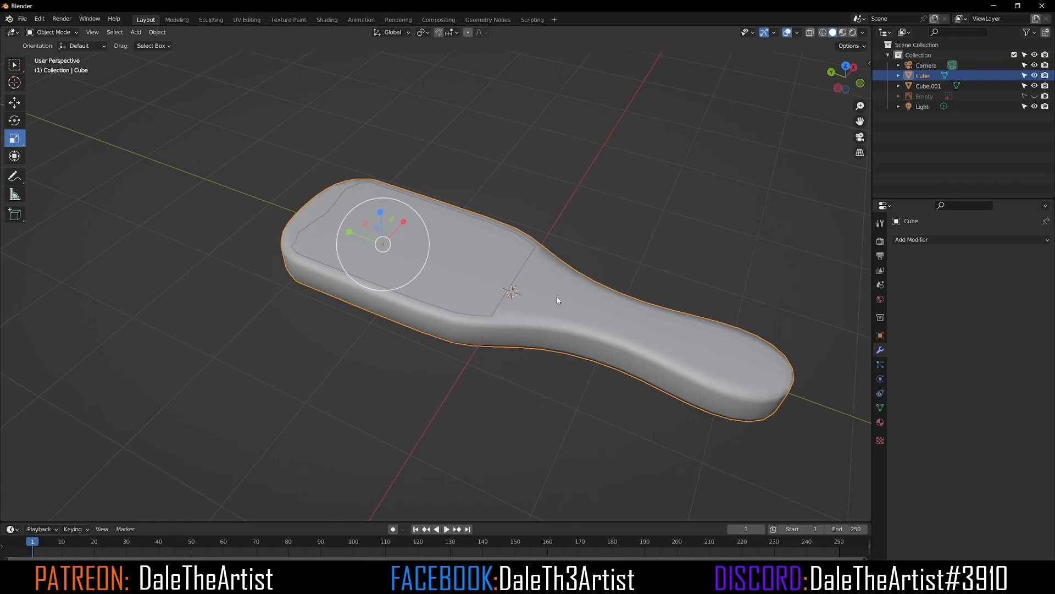
Step: Rename the main brush object to brush
{"action": "left_click", "coordinate": [631, 161]}
{"action": "left_click", "coordinate": [580, 309]}
{"action": "key", "text": "F2"}
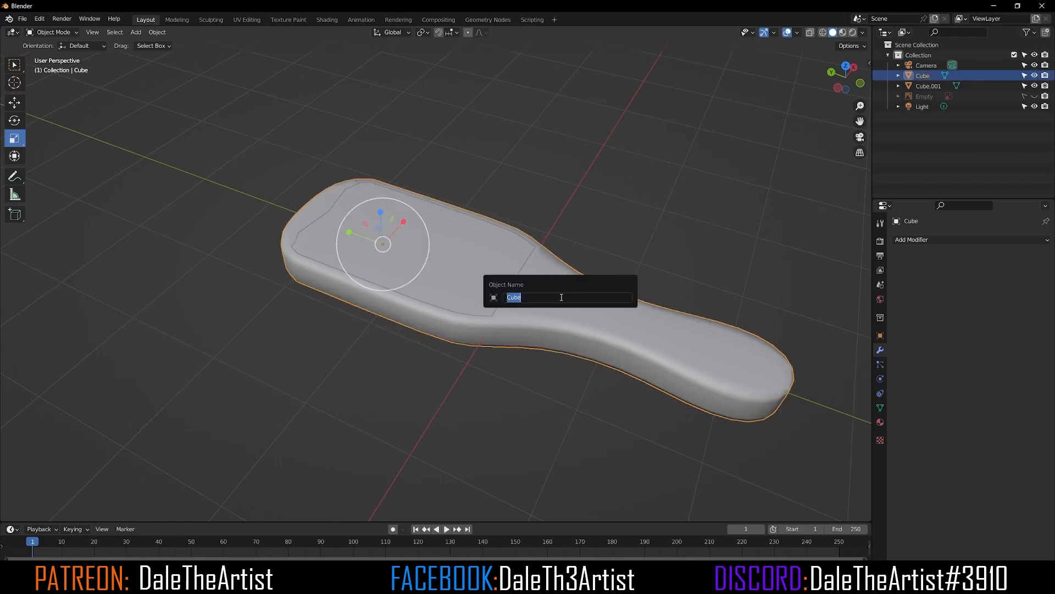
{"action": "type", "text": "brush"}
{"action": "key", "text": "Return"}
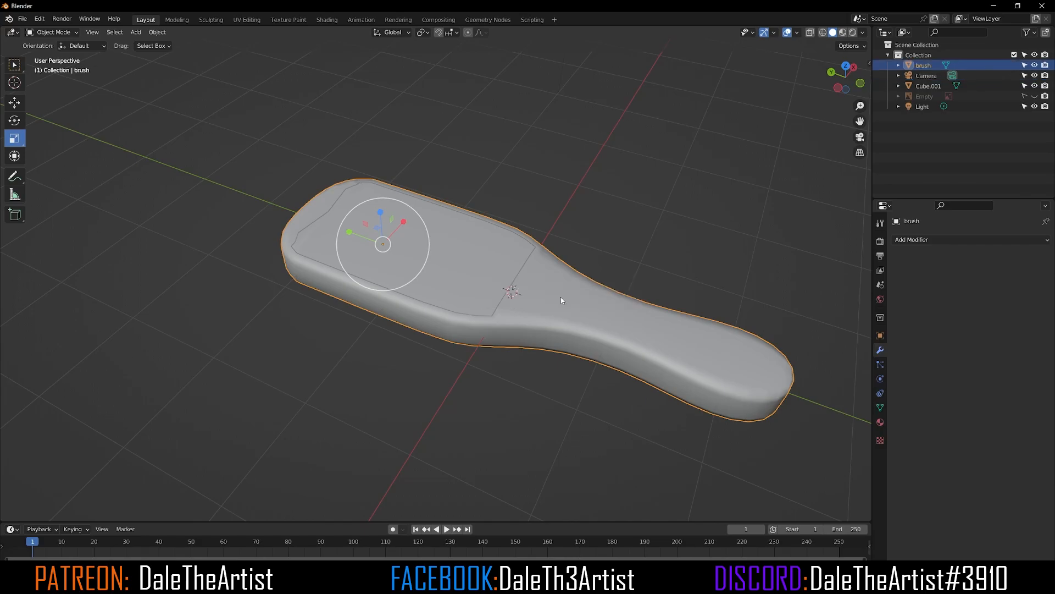
Step: Rename the separated top-face object to bristles
{"action": "left_click", "coordinate": [482, 252]}
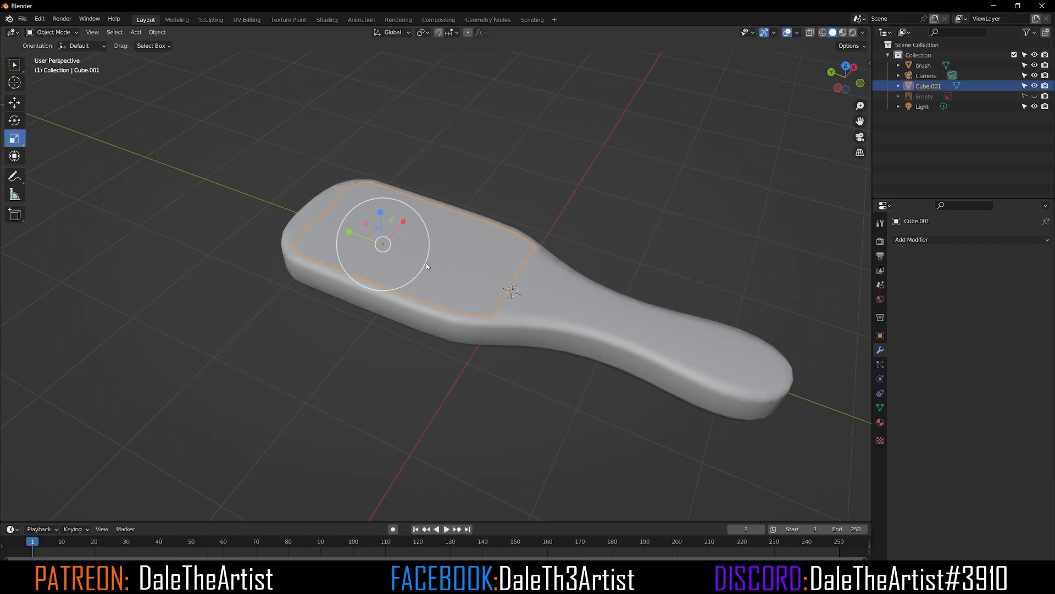
{"action": "key", "text": "F2"}
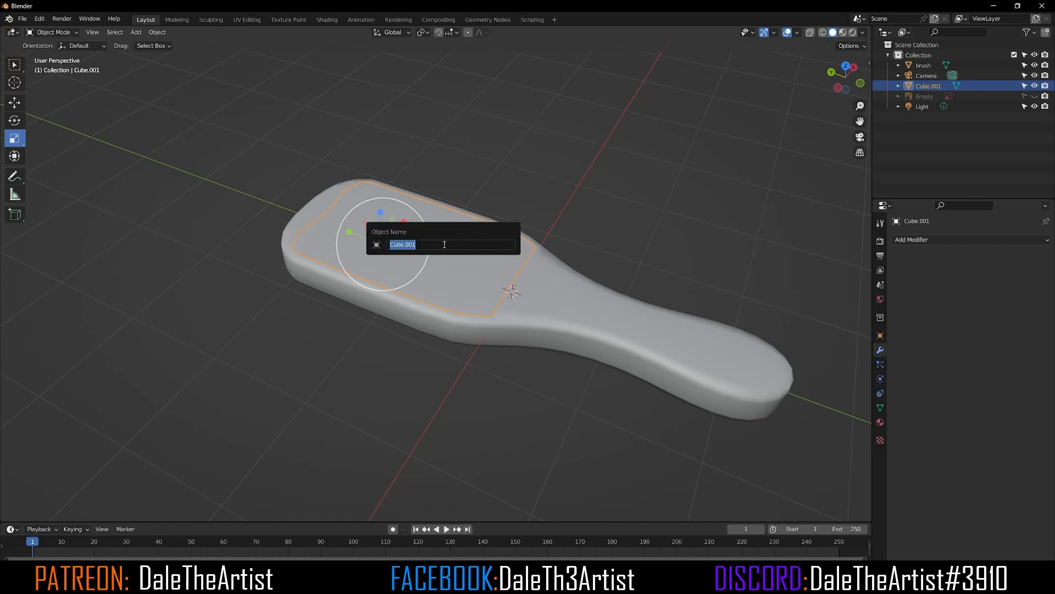
{"action": "type", "text": "bristles"}
{"action": "key", "text": "Return"}
Step: Select the brush body and add a Subdivision Surface modifier to it
{"action": "left_click", "coordinate": [533, 166]}
{"action": "middle_click_drag", "start_coordinate": [533, 268], "coordinate": [507, 301]}
{"action": "mouse_move", "coordinate": [529, 336]}
{"action": "middle_mouse_down"}
{"action": "mouse_move", "coordinate": [513, 367]}
{"action": "mouse_move", "coordinate": [547, 337]}
{"action": "mouse_move", "coordinate": [521, 336]}
{"action": "middle_mouse_up"}
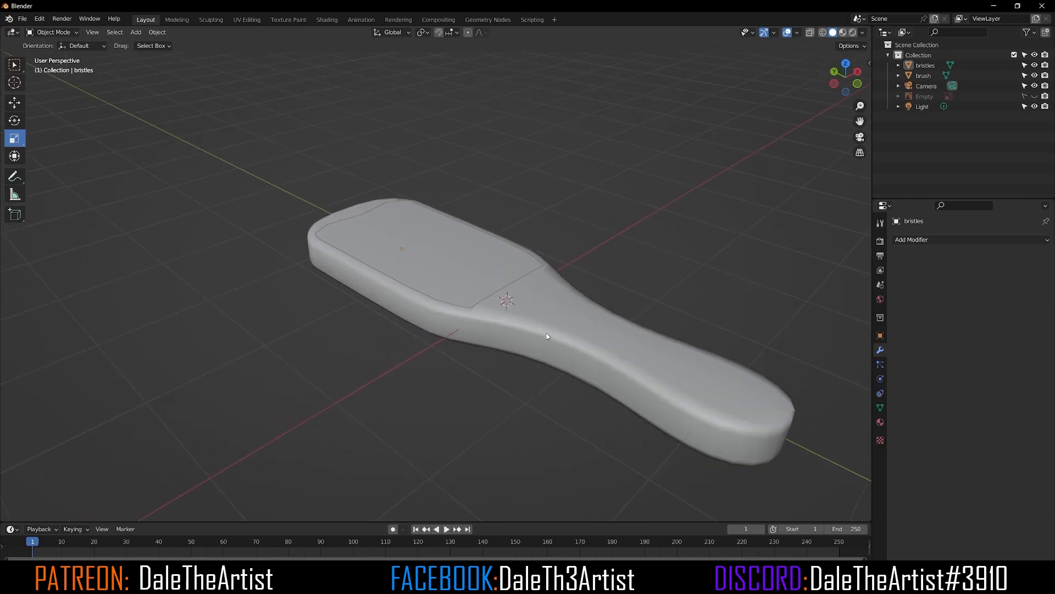
{"action": "left_click", "coordinate": [547, 336]}
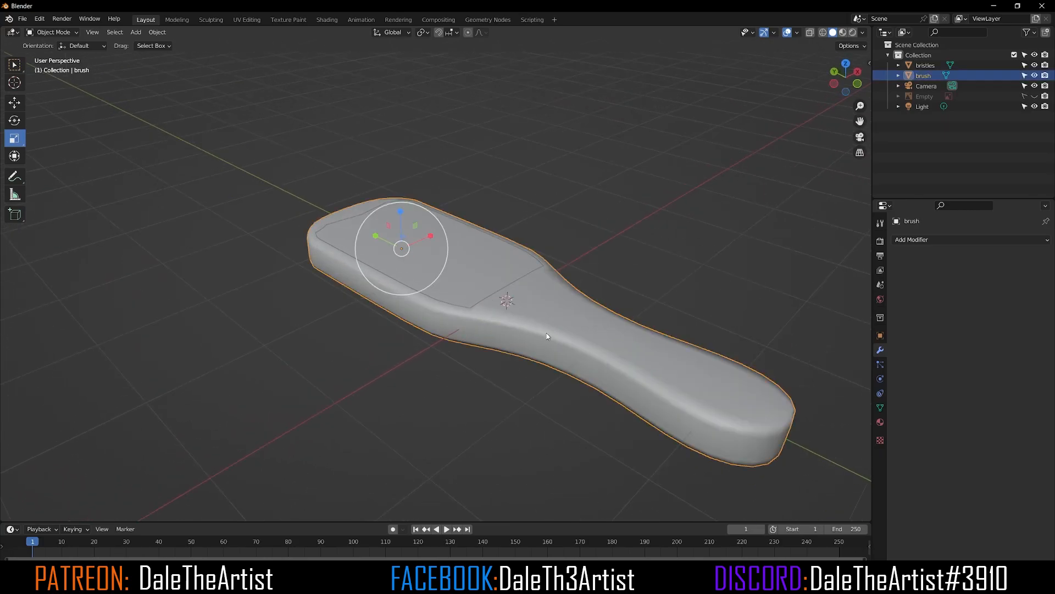
{"action": "left_click", "coordinate": [928, 240]}
{"action": "left_click", "coordinate": [876, 424]}
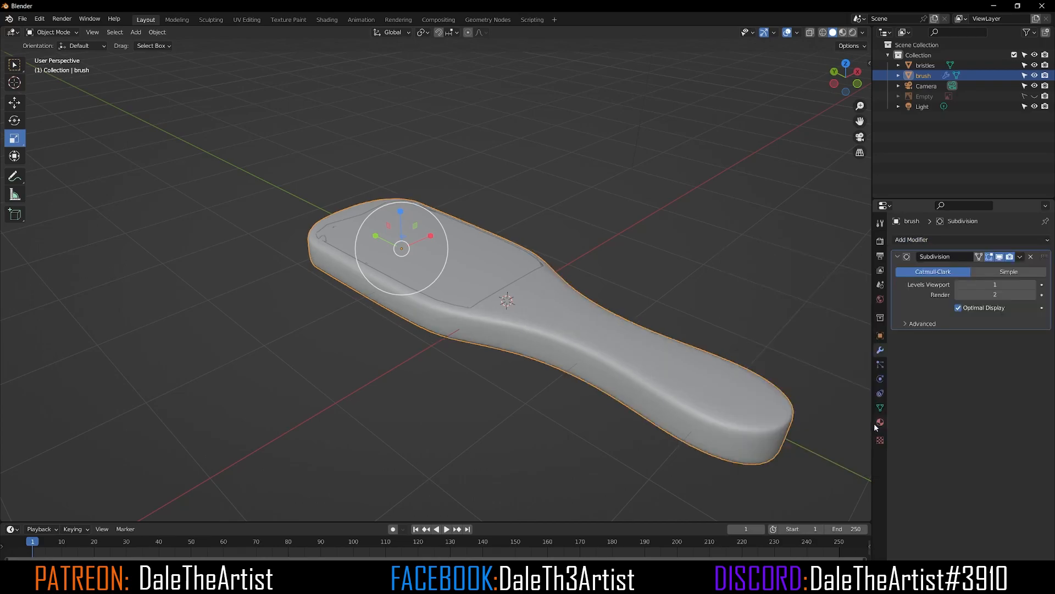
{"action": "left_click", "coordinate": [622, 257]}
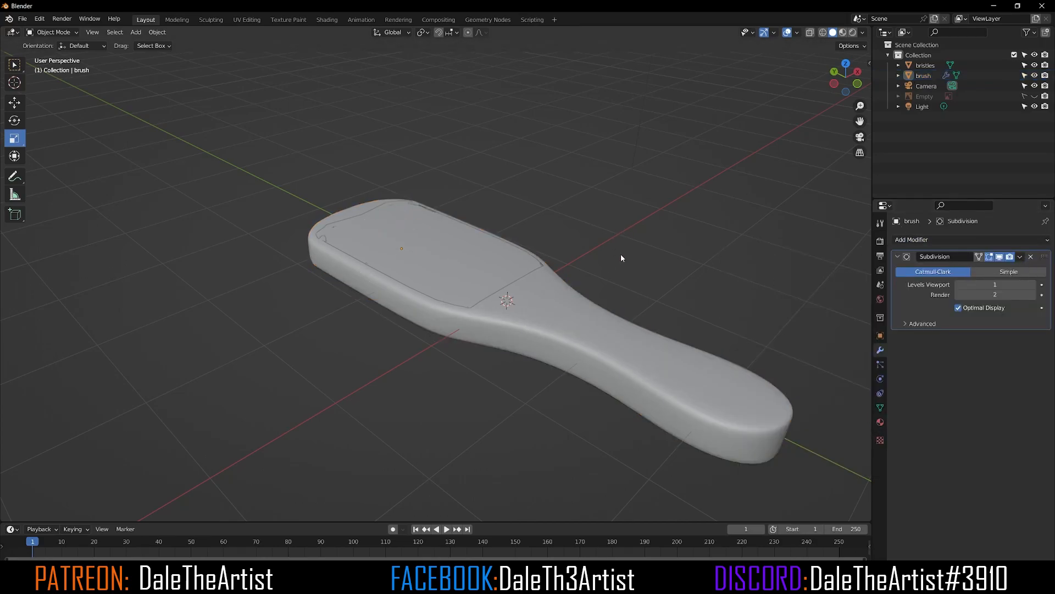
Step: Select the bristles object, add a particle system to it, and set its type to Hair
{"action": "left_click", "coordinate": [478, 266]}
{"action": "mouse_move", "coordinate": [478, 266]}
{"action": "middle_mouse_down"}
{"action": "mouse_move", "coordinate": [293, 259]}
{"action": "mouse_move", "coordinate": [399, 269]}
{"action": "middle_mouse_up"}
{"action": "scroll", "coordinate": [292, 258], "scroll_direction": "up", "scroll_amount": 3}
{"action": "scroll", "coordinate": [410, 260], "scroll_direction": "down", "scroll_amount": 2}
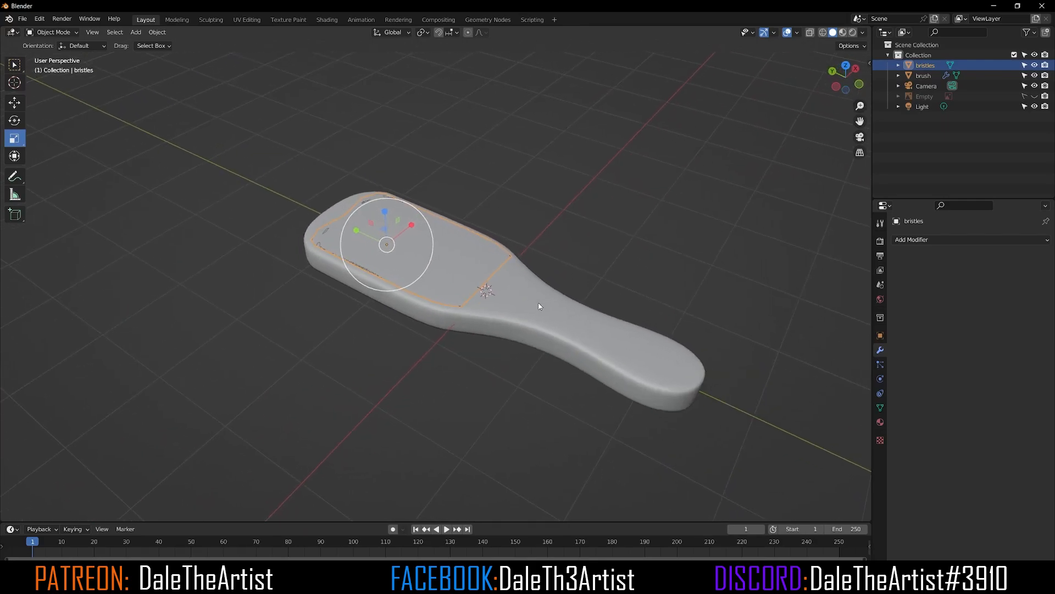
{"action": "left_click", "coordinate": [882, 367]}
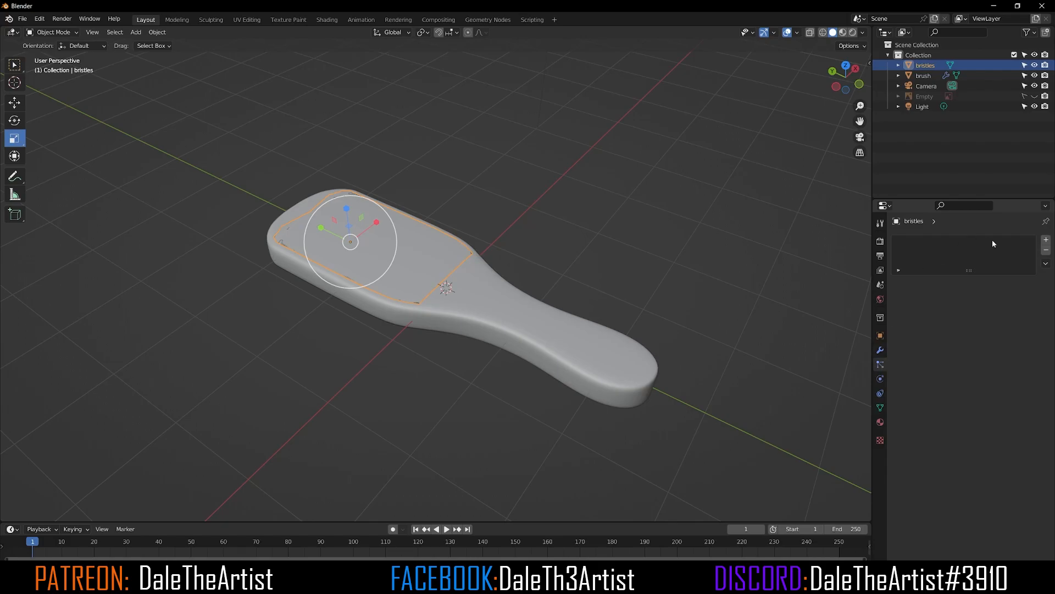
{"action": "left_click", "coordinate": [1047, 241]}
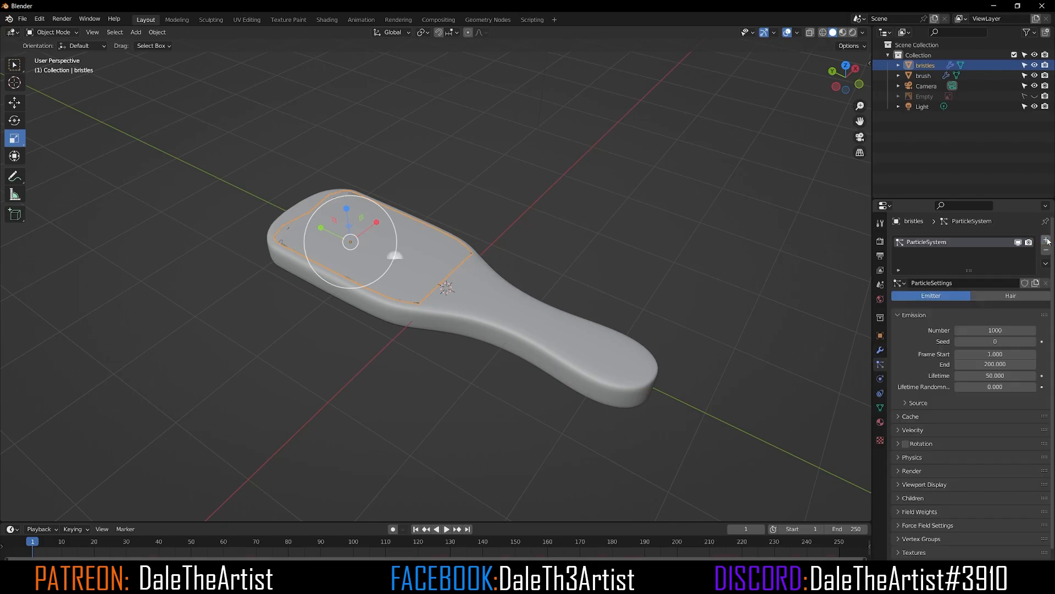
{"action": "left_click", "coordinate": [995, 295]}
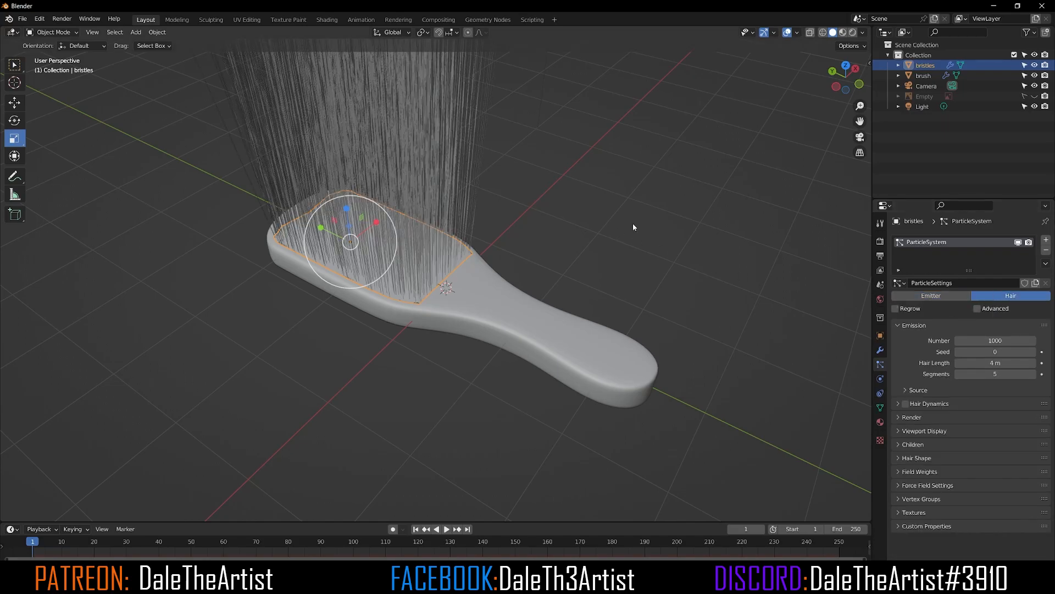
Step: Switch to front view and set the hair particle number to 300
{"action": "key", "text": "KP_1"}
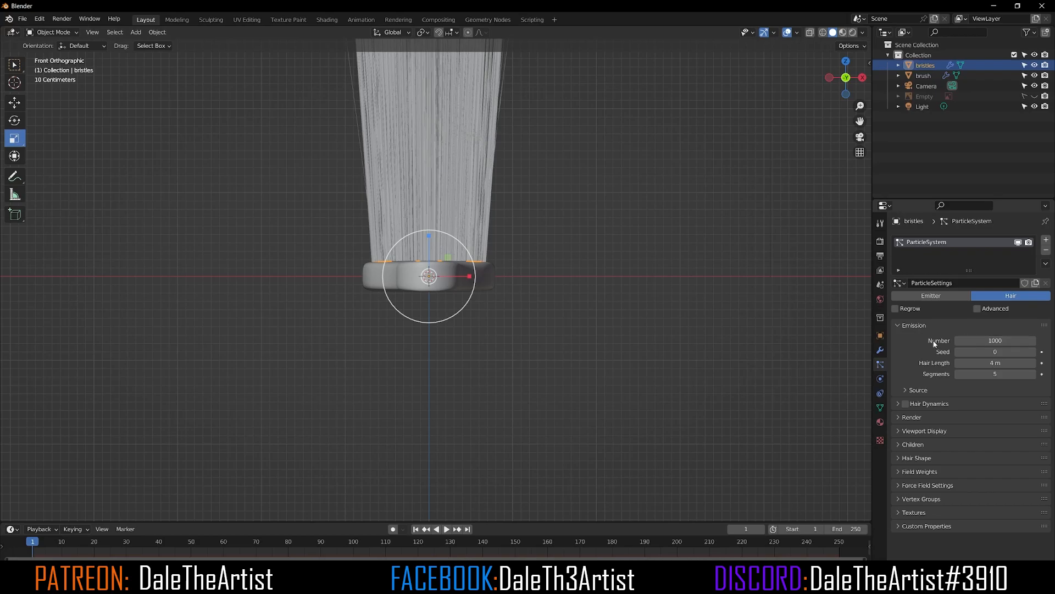
{"action": "left_click", "coordinate": [999, 342]}
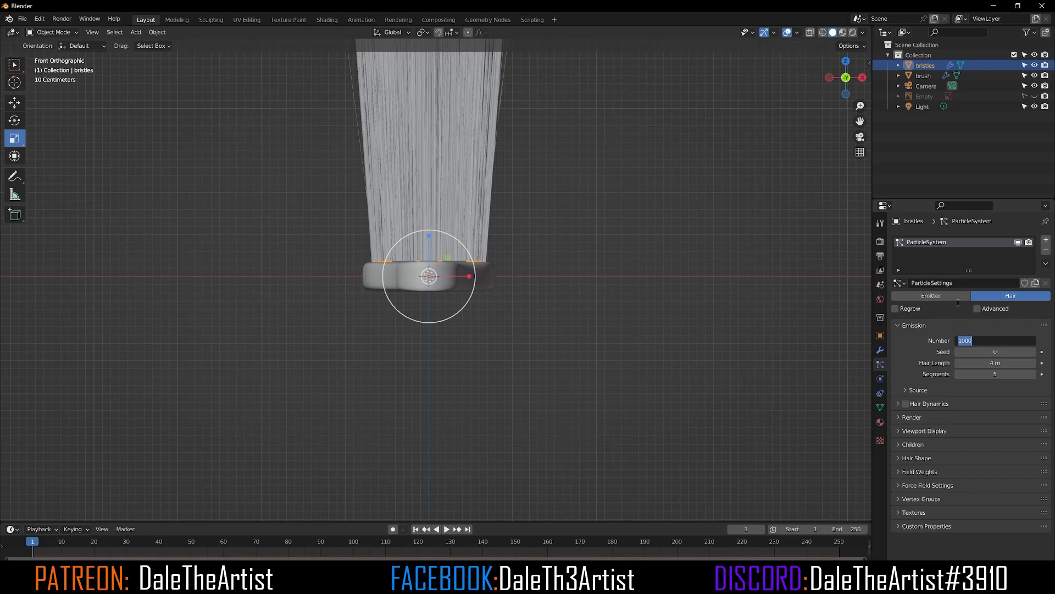
{"action": "type", "text": "300"}
{"action": "key", "text": "Return"}
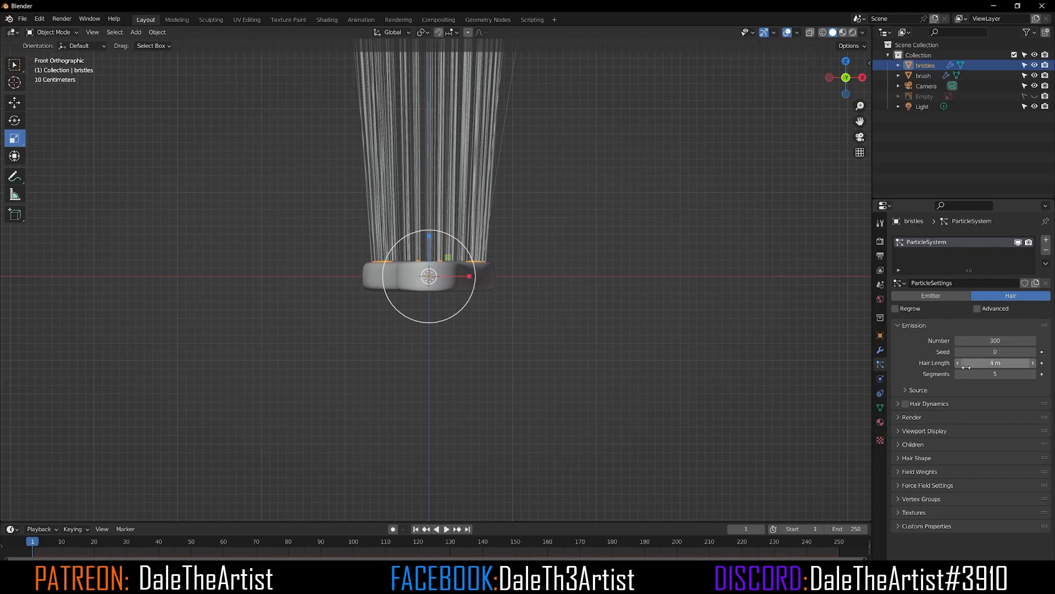
Step: Shorten the hair length to about 0.38 m and reduce the segments to 4
{"action": "mouse_move", "coordinate": [994, 363]}
{"action": "left_mouse_down"}
{"action": "mouse_move", "coordinate": [905, 363]}
{"action": "mouse_move", "coordinate": [1001, 364]}
{"action": "left_mouse_up"}
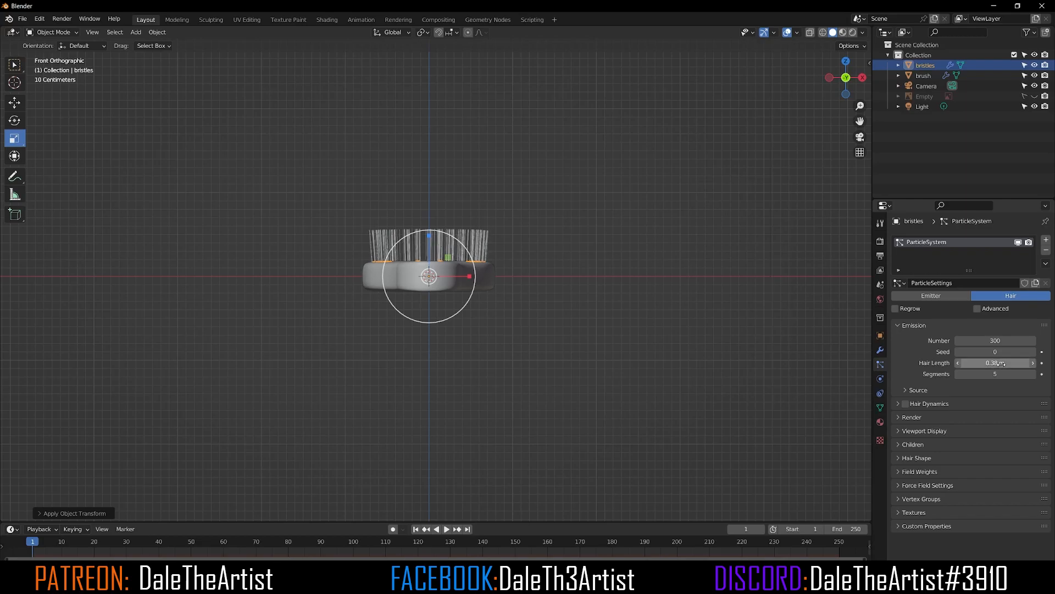
{"action": "left_click", "coordinate": [958, 374]}
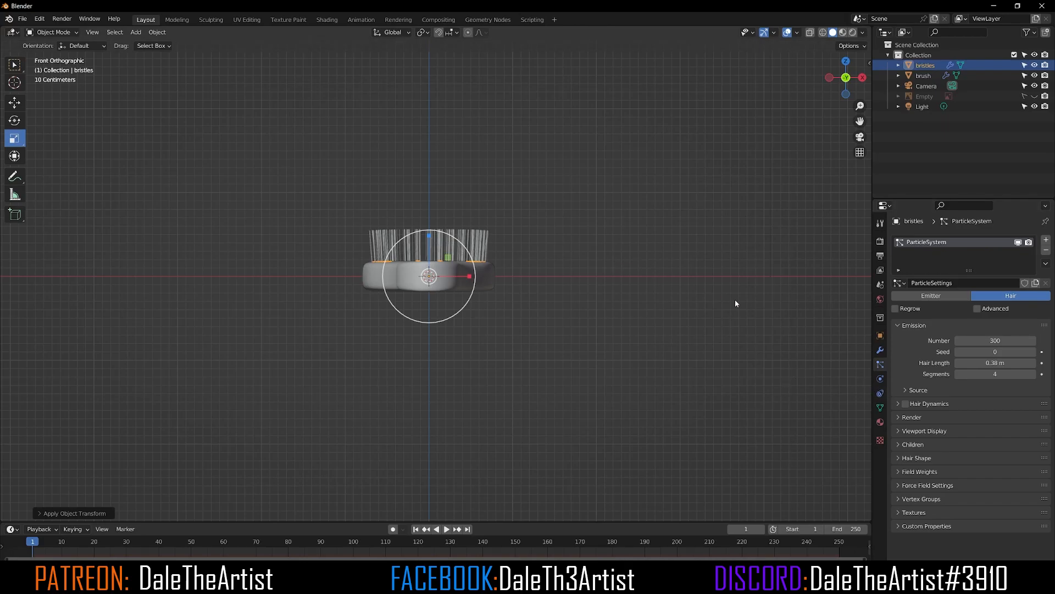
{"action": "middle_click_drag", "start_coordinate": [573, 356], "coordinate": [374, 270]}
{"action": "scroll", "coordinate": [370, 266], "scroll_direction": "up", "scroll_amount": 5}
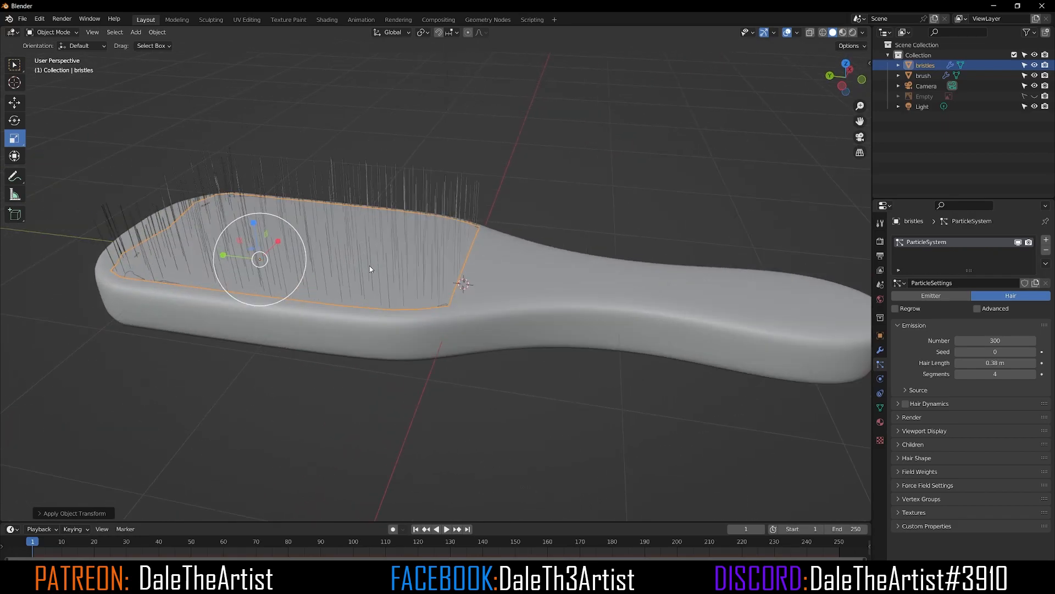
{"action": "middle_click_drag", "start_coordinate": [545, 305], "coordinate": [568, 301]}
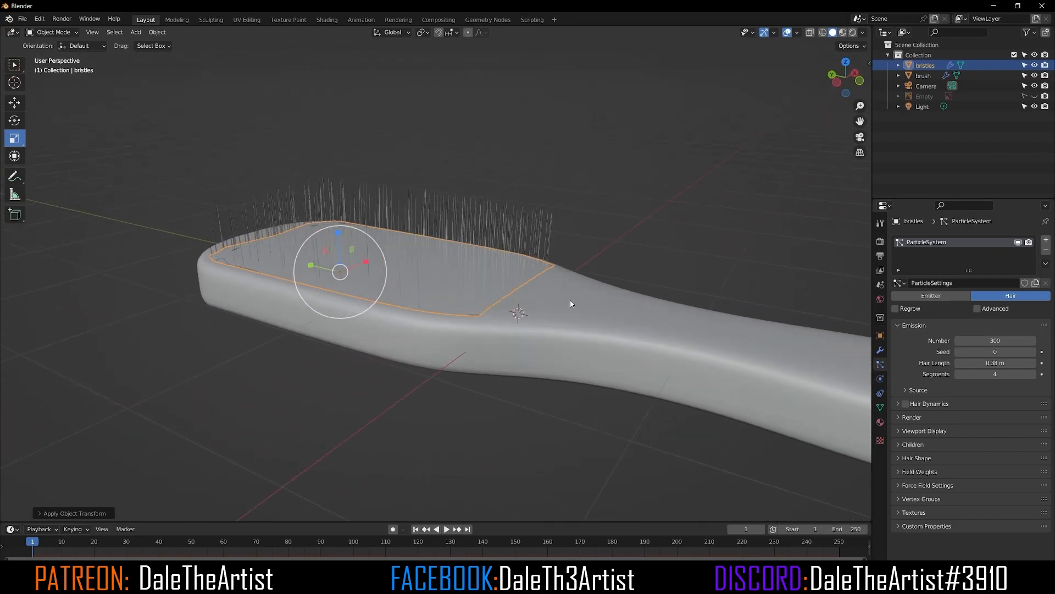
{"action": "middle_click_drag", "start_coordinate": [752, 323], "coordinate": [488, 246]}
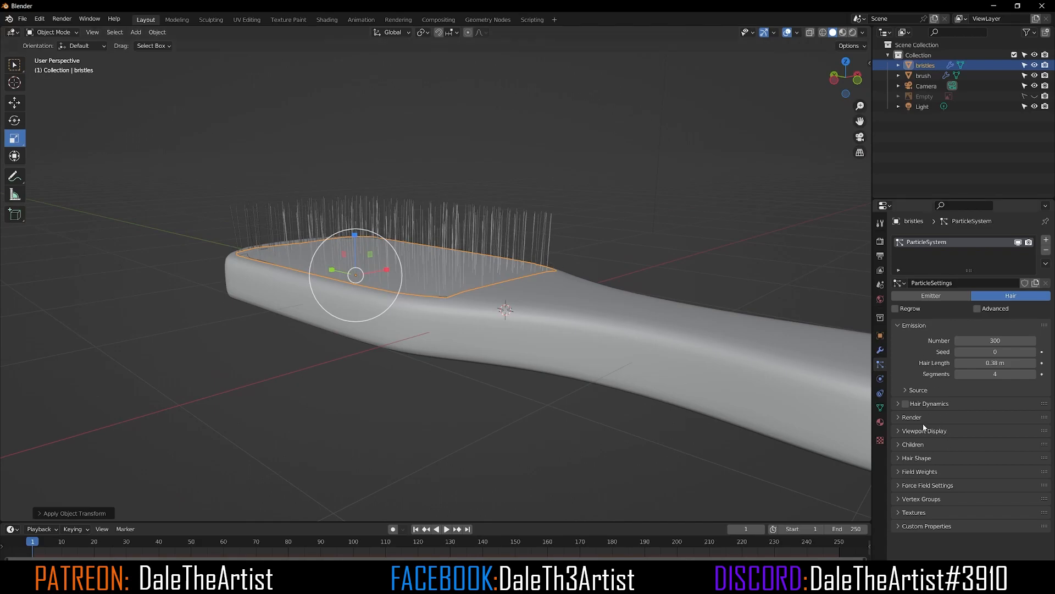
Step: Enable Interpolated children for the hair and set the children display amount to 100
{"action": "left_click", "coordinate": [898, 447]}
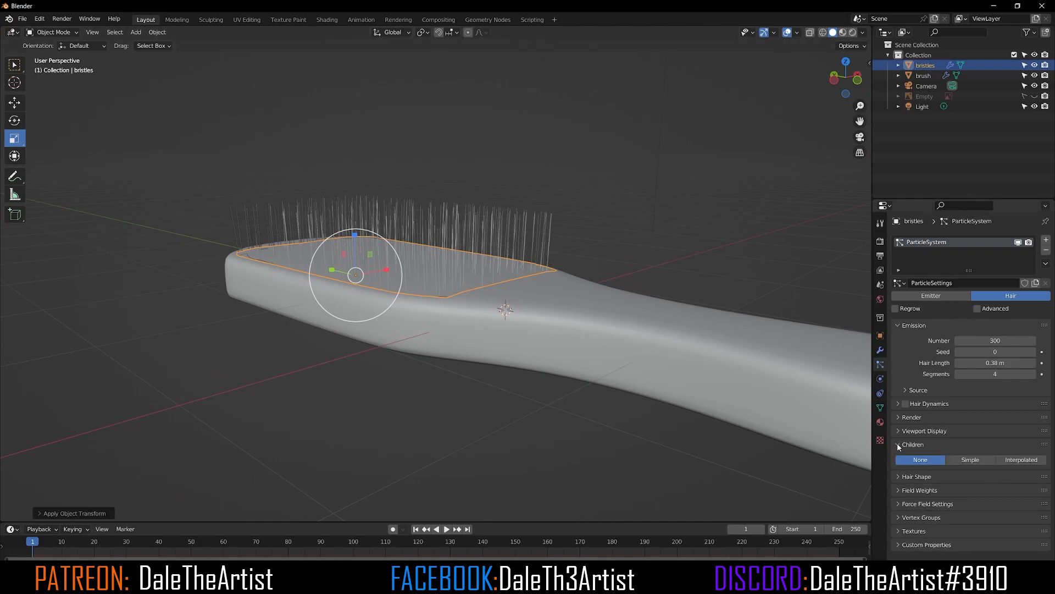
{"action": "left_click", "coordinate": [1016, 461]}
{"action": "left_click", "coordinate": [976, 462]}
{"action": "scroll", "coordinate": [577, 317], "scroll_direction": "up", "scroll_amount": 4}
{"action": "middle_click_drag", "start_coordinate": [577, 317], "coordinate": [455, 337]}
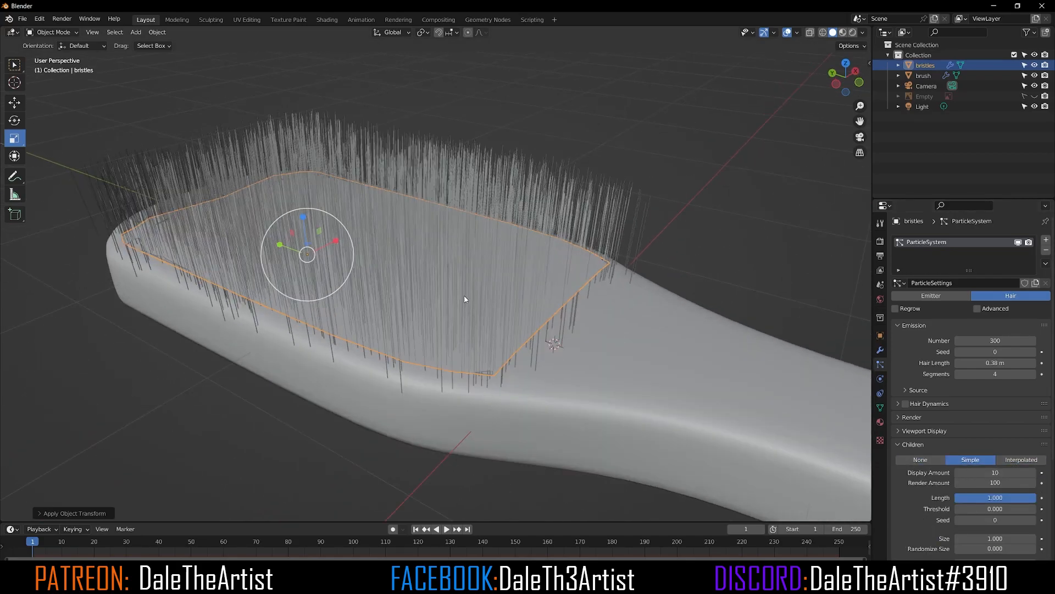
{"action": "left_click", "coordinate": [1023, 460]}
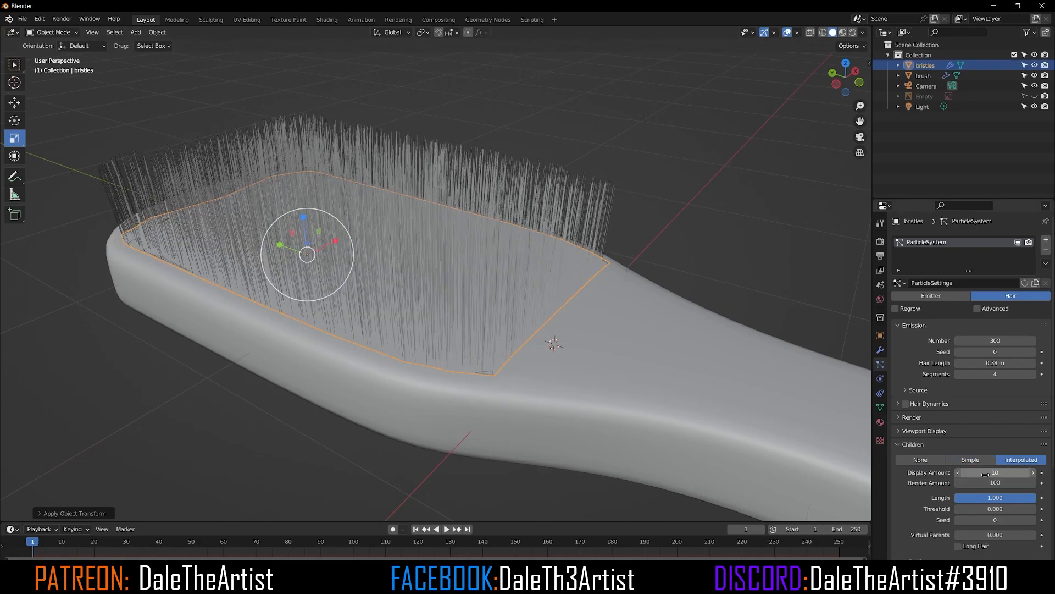
{"action": "left_click", "coordinate": [987, 473]}
{"action": "type", "text": "100"}
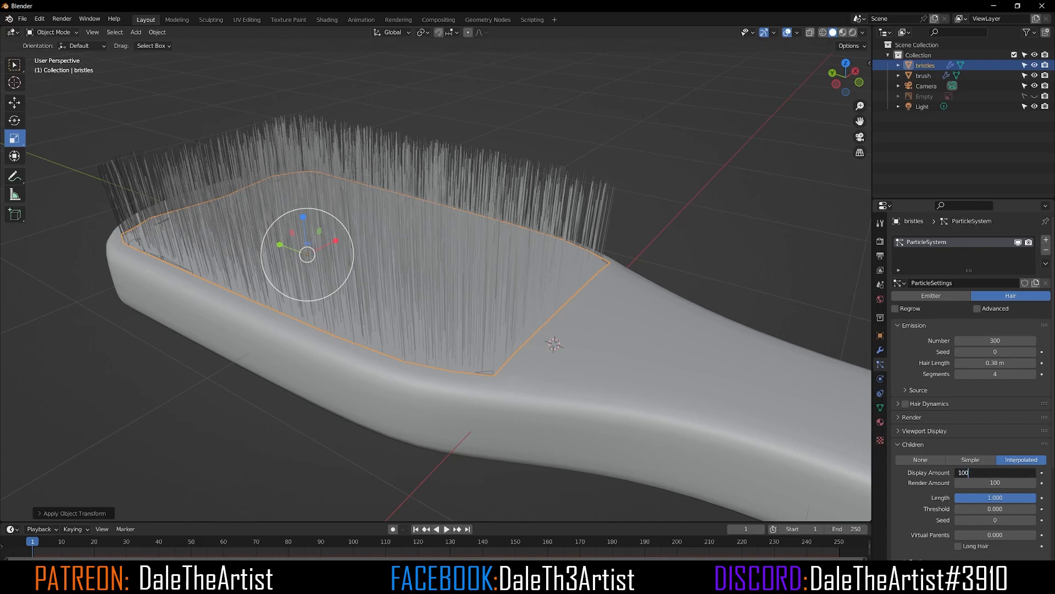
{"action": "key", "text": "Return"}
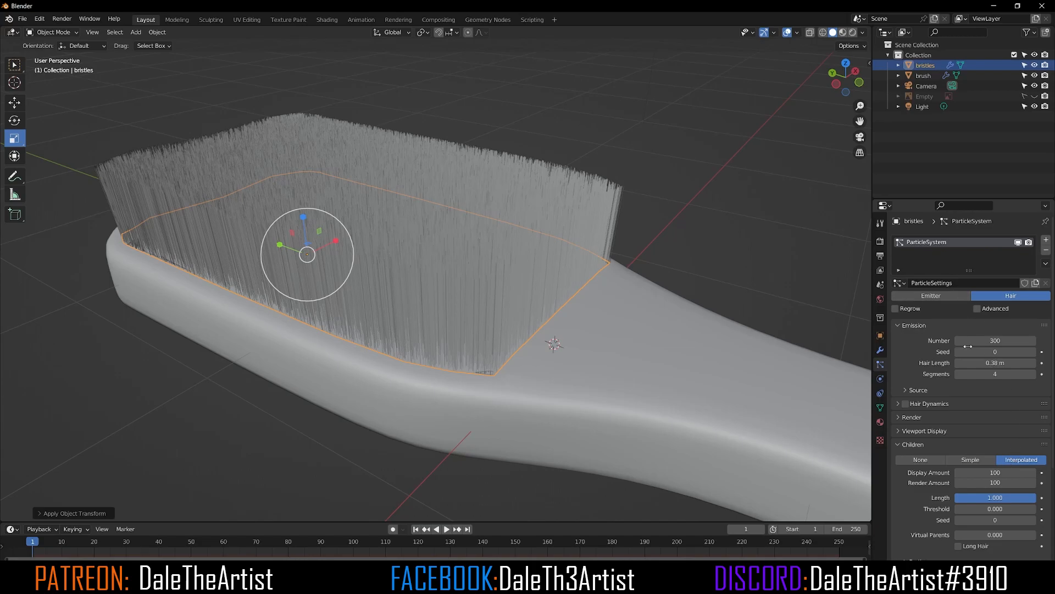
Step: Enable Advanced hair settings and expand the children Parting options
{"action": "mouse_move", "coordinate": [470, 261]}
{"action": "middle_mouse_down"}
{"action": "mouse_move", "coordinate": [384, 236]}
{"action": "mouse_move", "coordinate": [492, 244]}
{"action": "mouse_move", "coordinate": [516, 217]}
{"action": "mouse_move", "coordinate": [423, 237]}
{"action": "middle_mouse_up"}
{"action": "scroll", "coordinate": [460, 229], "scroll_direction": "up", "scroll_amount": 3}
{"action": "scroll", "coordinate": [470, 230], "scroll_direction": "down", "scroll_amount": 4}
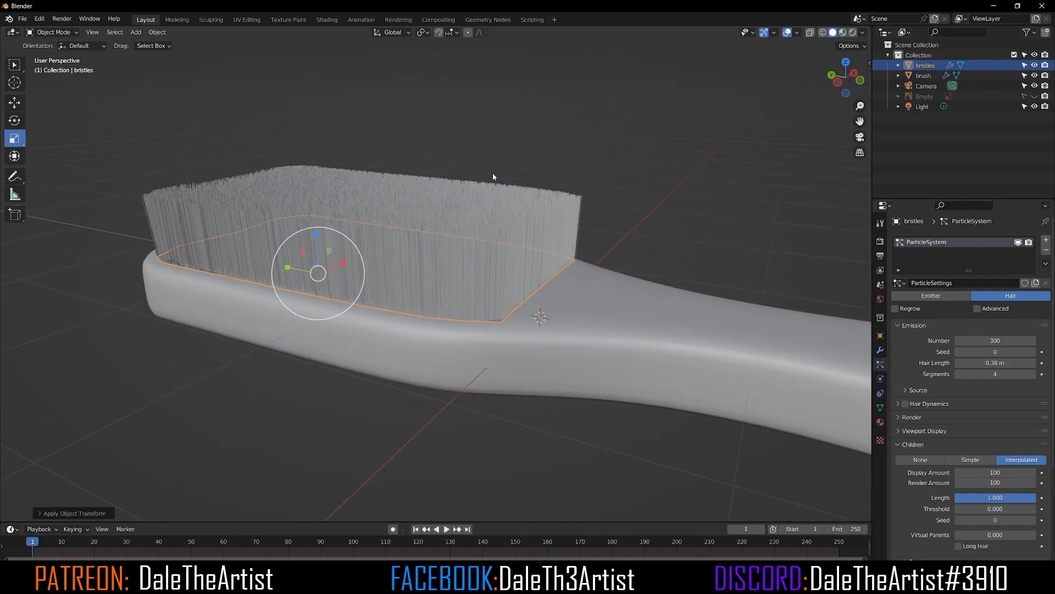
{"action": "middle_click_drag", "start_coordinate": [410, 233], "coordinate": [432, 232]}
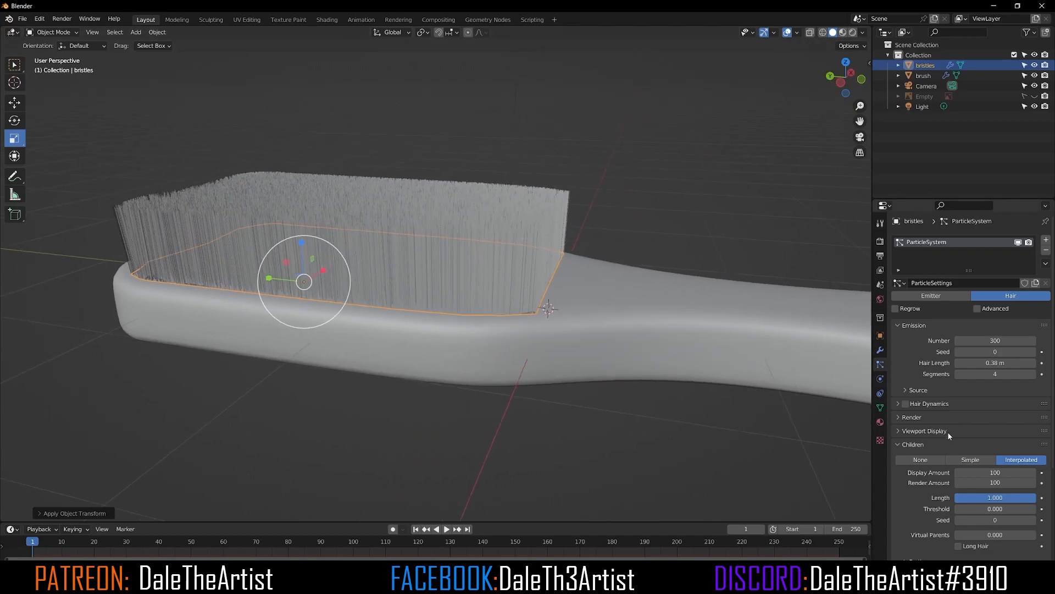
{"action": "left_click", "coordinate": [977, 309]}
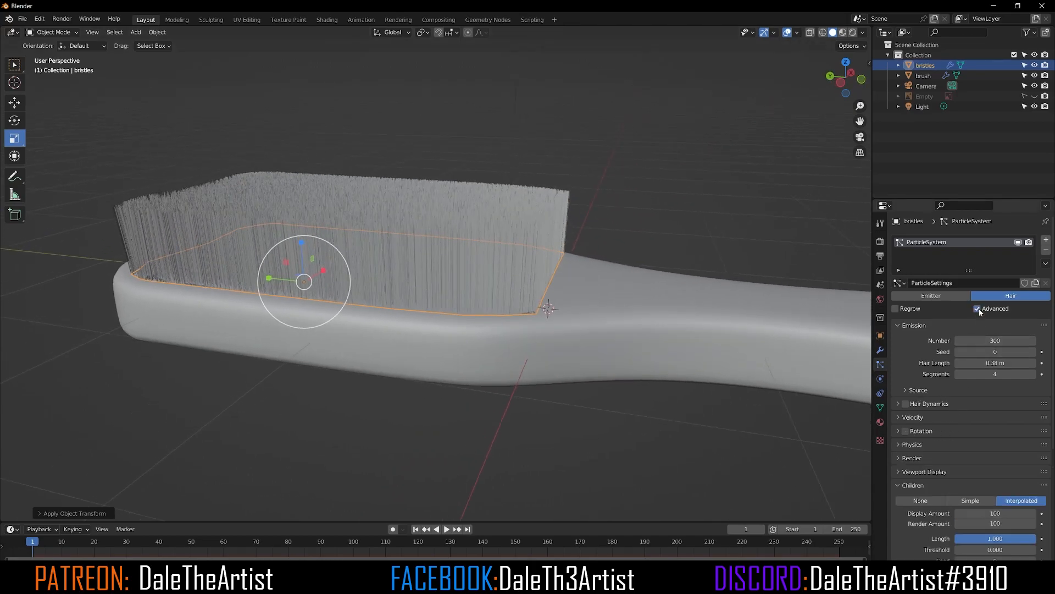
{"action": "scroll", "coordinate": [957, 462], "scroll_direction": "down", "scroll_amount": 3}
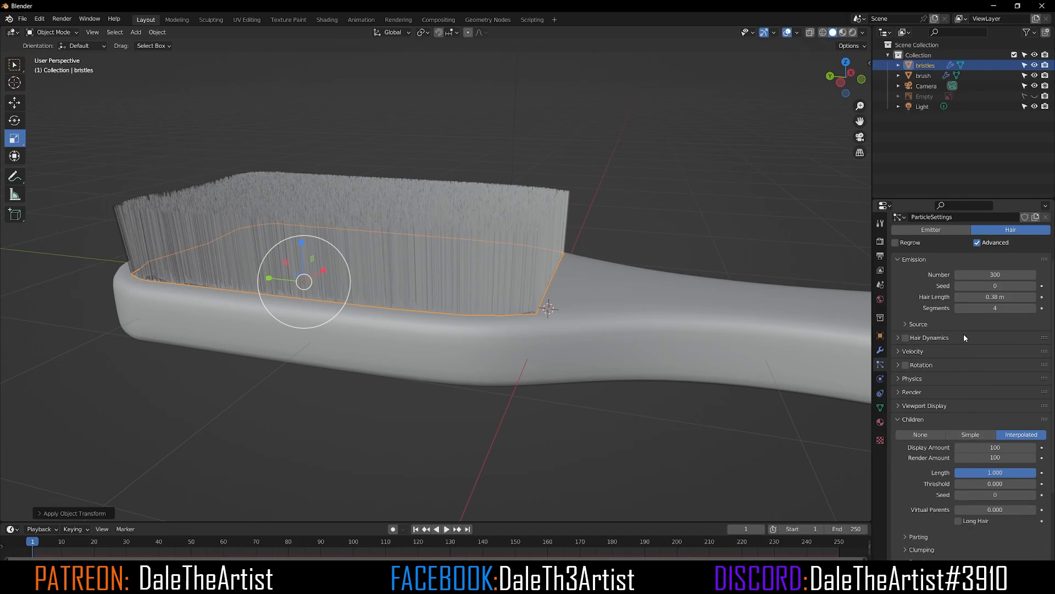
{"action": "scroll", "coordinate": [948, 407], "scroll_direction": "down", "scroll_amount": 4}
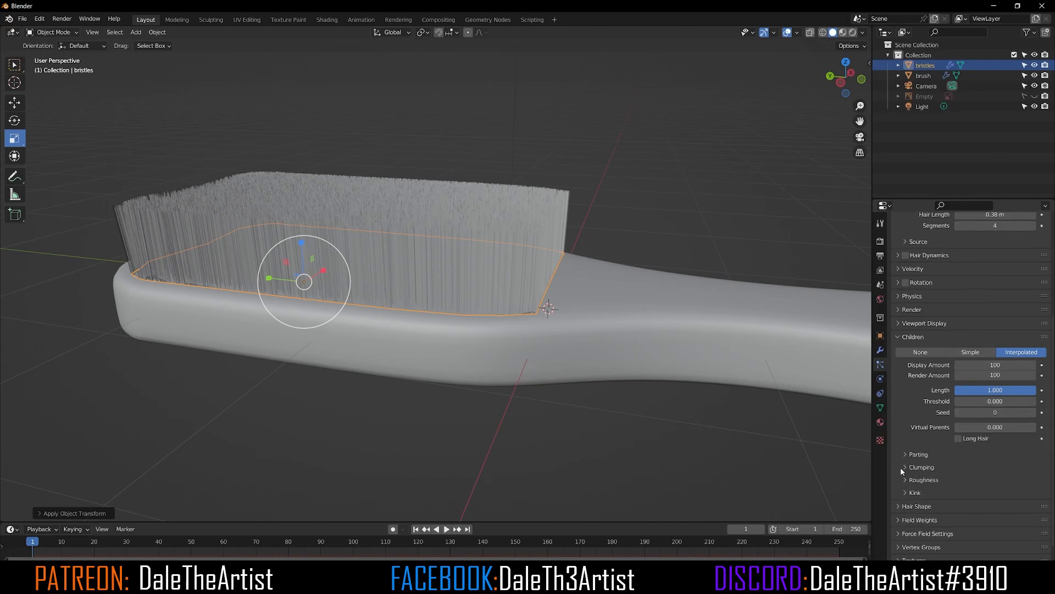
{"action": "left_click", "coordinate": [907, 455]}
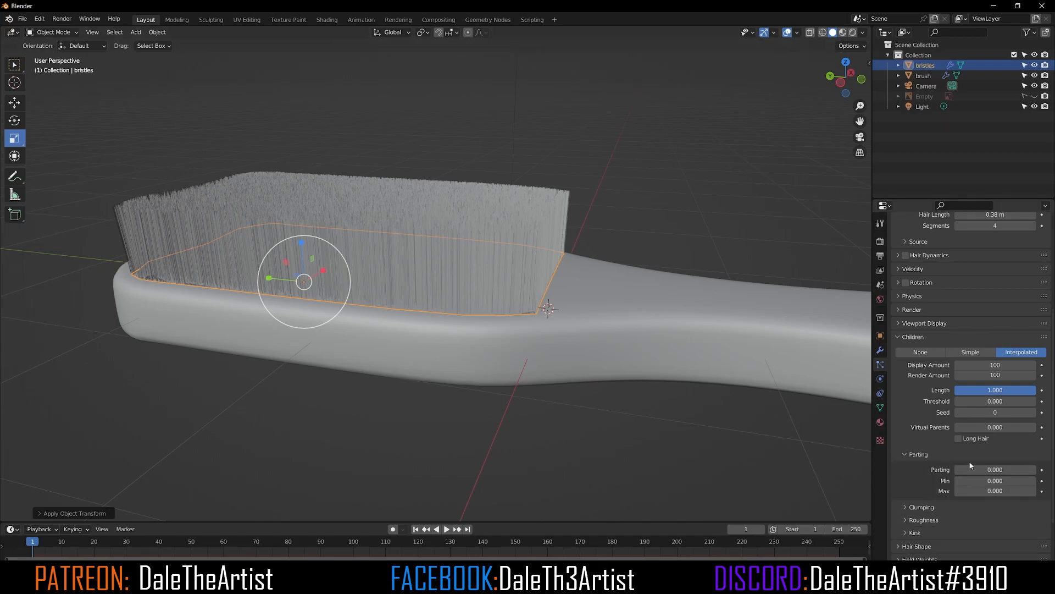
Step: Collapse the children Parting options and expand the Clumping options
{"action": "left_click_drag", "start_coordinate": [967, 469], "coordinate": [930, 461]}
{"action": "left_click", "coordinate": [905, 455]}
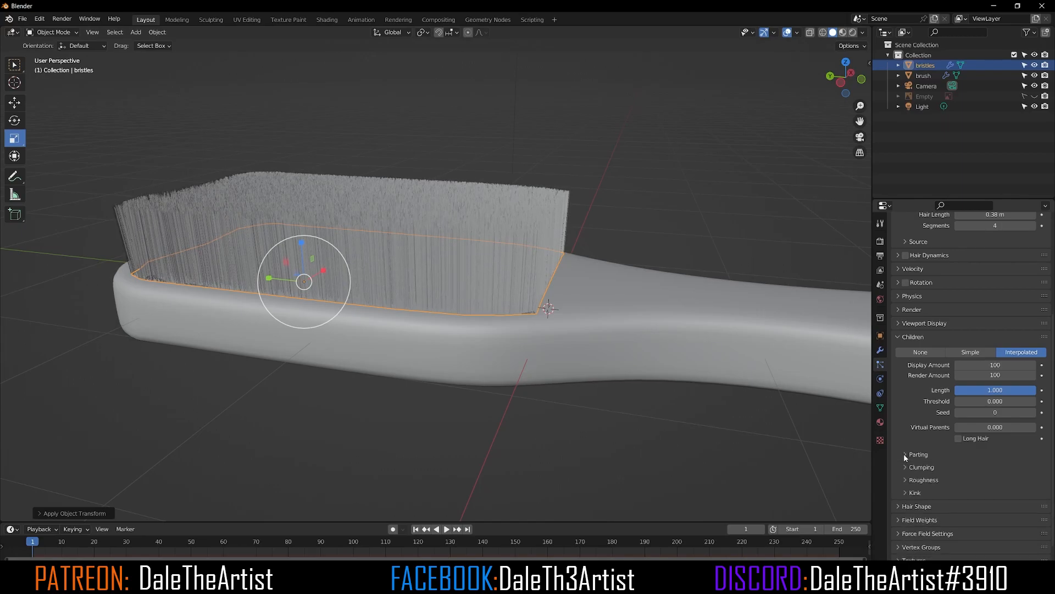
{"action": "left_click", "coordinate": [907, 468]}
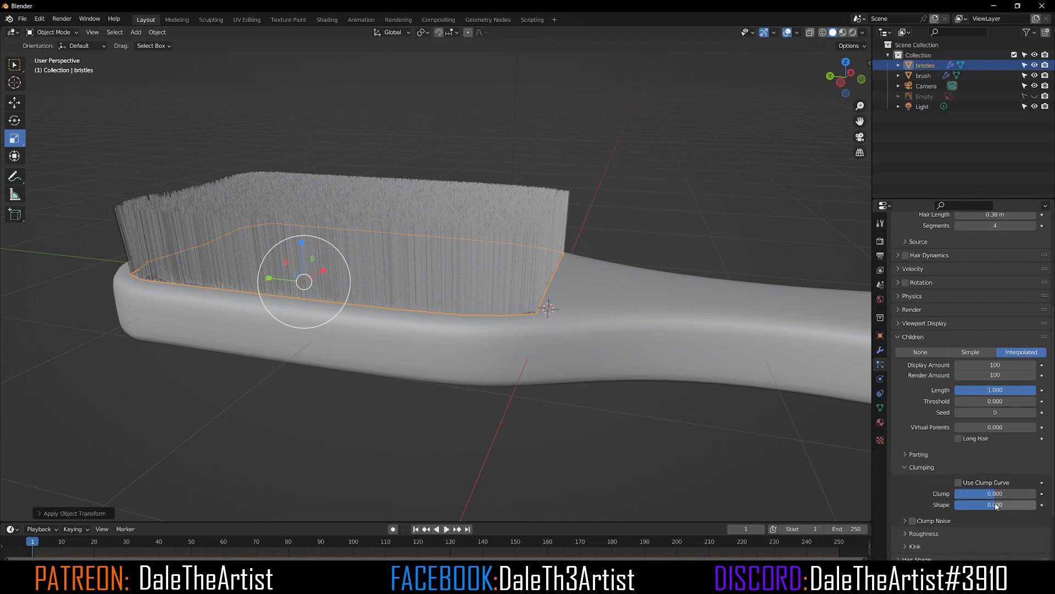
Step: Unhide the reference image Empty in the viewport to compare the brush with the reference
{"action": "left_click", "coordinate": [1034, 97]}
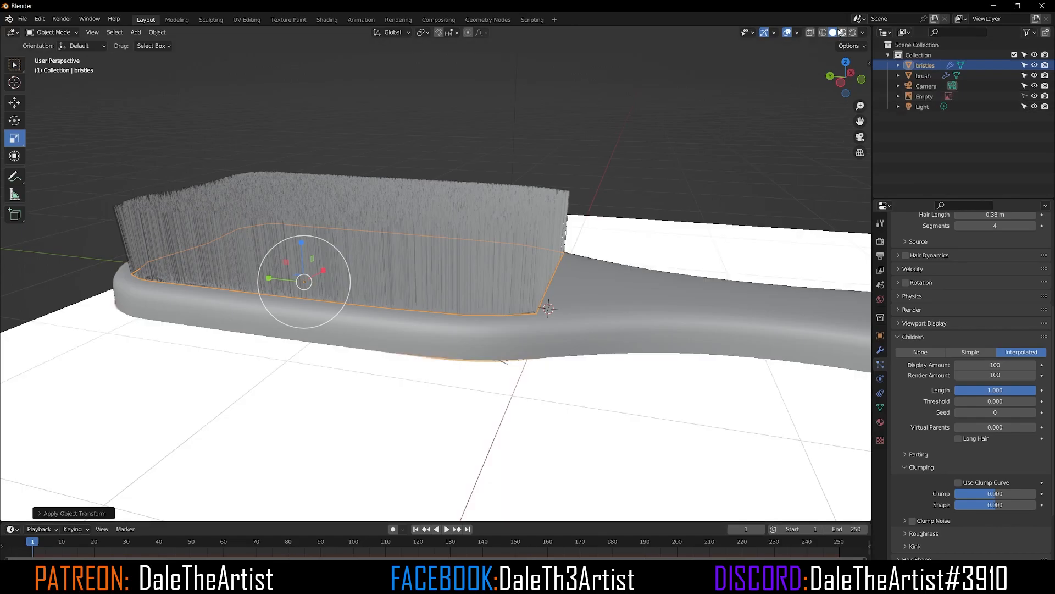
{"action": "left_click", "coordinate": [809, 33]}
{"action": "mouse_move", "coordinate": [615, 174]}
{"action": "middle_mouse_down"}
{"action": "mouse_move", "coordinate": [306, 388]}
{"action": "mouse_move", "coordinate": [288, 367]}
{"action": "mouse_move", "coordinate": [308, 395]}
{"action": "mouse_move", "coordinate": [377, 402]}
{"action": "mouse_move", "coordinate": [370, 421]}
{"action": "middle_mouse_up"}
{"action": "scroll", "coordinate": [385, 343], "scroll_direction": "down", "scroll_amount": 3}
{"action": "mouse_move", "coordinate": [384, 343]}
{"action": "middle_mouse_down"}
{"action": "mouse_move", "coordinate": [427, 279]}
{"action": "mouse_move", "coordinate": [808, 175]}
{"action": "middle_mouse_up"}
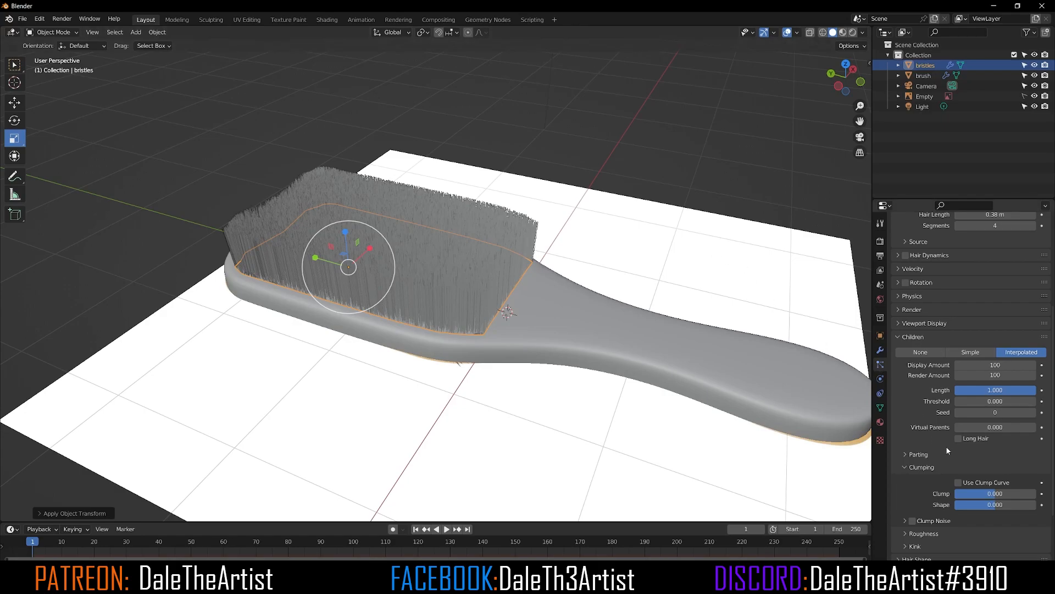
Step: Set the children Clump value to -0.660 to taper the bristle tufts
{"action": "scroll", "coordinate": [962, 494], "scroll_direction": "down", "scroll_amount": 1}
{"action": "left_click_drag", "start_coordinate": [995, 491], "coordinate": [1018, 490]}
{"action": "mouse_move", "coordinate": [415, 280]}
{"action": "middle_mouse_down"}
{"action": "mouse_move", "coordinate": [401, 283]}
{"action": "mouse_move", "coordinate": [413, 272]}
{"action": "middle_mouse_up"}
{"action": "scroll", "coordinate": [413, 272], "scroll_direction": "up", "scroll_amount": 4}
{"action": "mouse_move", "coordinate": [975, 487]}
{"action": "left_mouse_down"}
{"action": "mouse_move", "coordinate": [1034, 487]}
{"action": "mouse_move", "coordinate": [956, 487]}
{"action": "mouse_move", "coordinate": [1003, 487]}
{"action": "mouse_move", "coordinate": [968, 487]}
{"action": "left_mouse_up"}
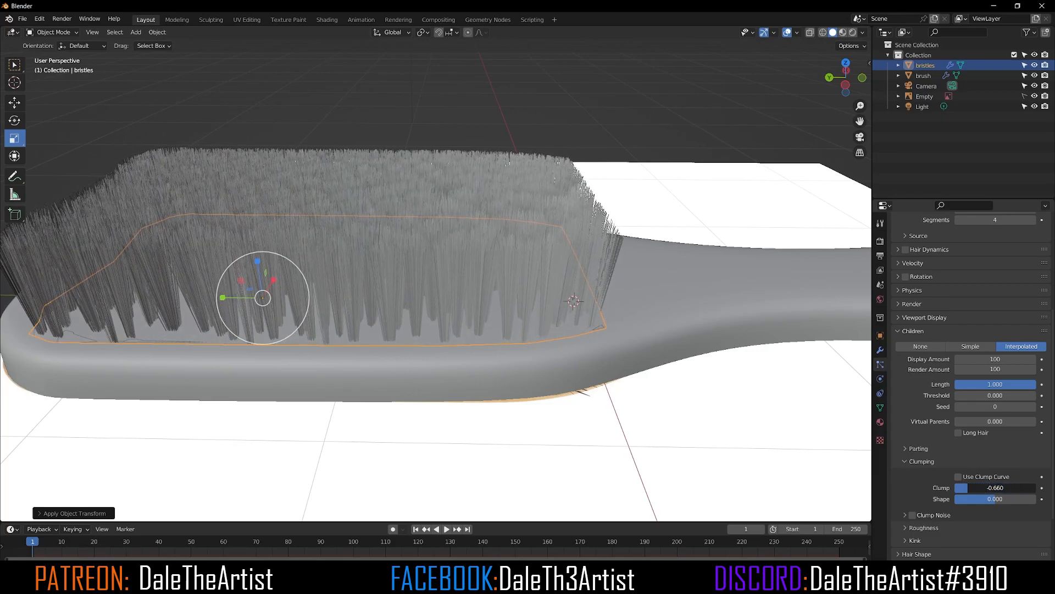
{"action": "middle_click_drag", "start_coordinate": [346, 395], "coordinate": [451, 402]}
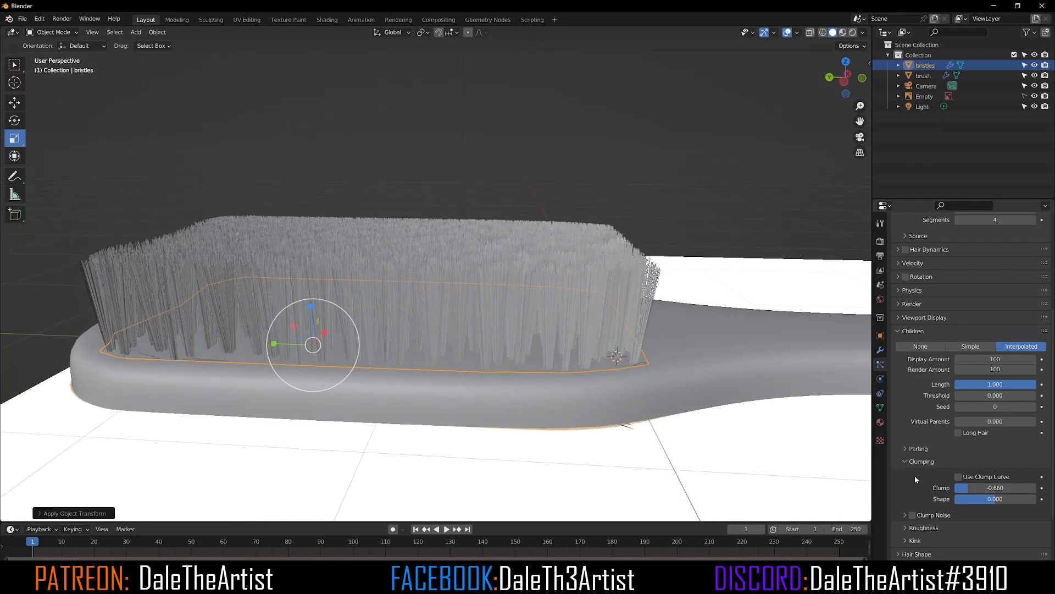
Step: Expand the Roughness options and set the Uniform roughness to 0.032
{"action": "left_click", "coordinate": [913, 515]}
{"action": "left_click", "coordinate": [913, 515]}
{"action": "scroll", "coordinate": [916, 514], "scroll_direction": "down", "scroll_amount": 3}
{"action": "scroll", "coordinate": [915, 510], "scroll_direction": "down", "scroll_amount": 1}
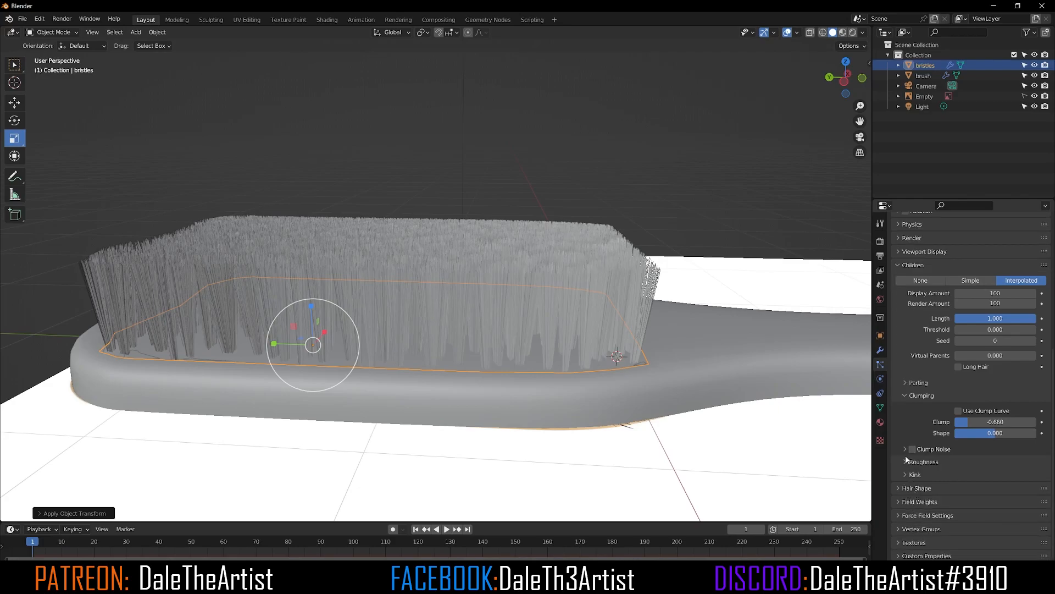
{"action": "left_click", "coordinate": [906, 464]}
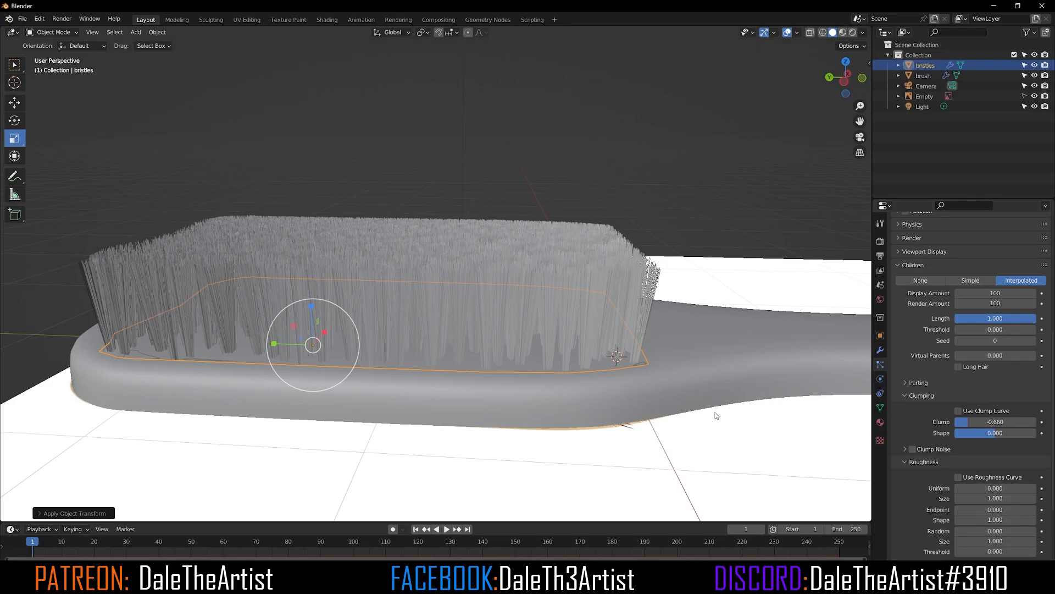
{"action": "mouse_move", "coordinate": [458, 331]}
{"action": "middle_mouse_down"}
{"action": "mouse_move", "coordinate": [447, 330]}
{"action": "mouse_move", "coordinate": [466, 323]}
{"action": "middle_mouse_up"}
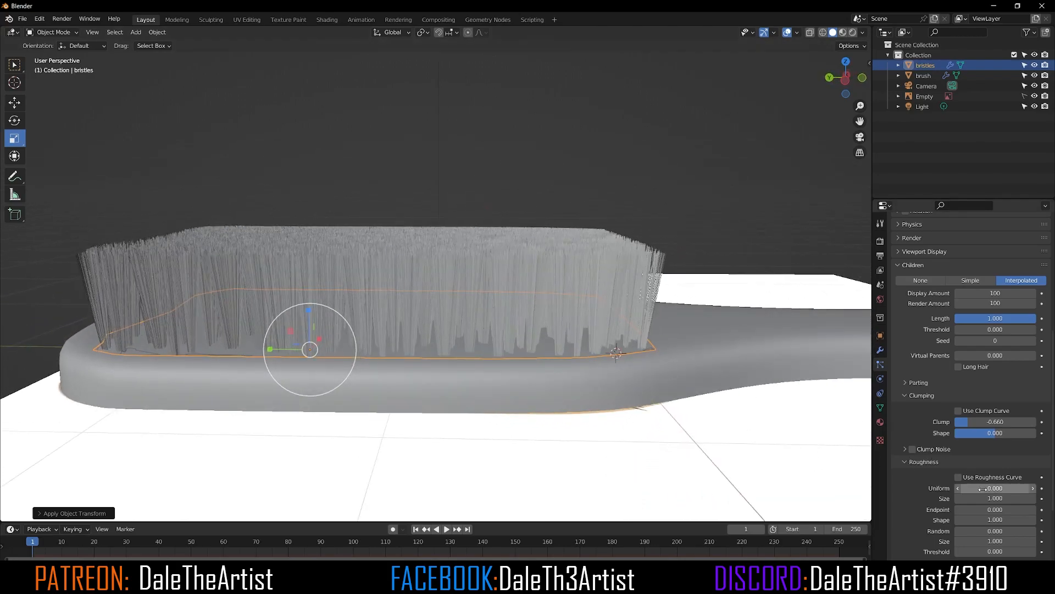
{"action": "mouse_move", "coordinate": [982, 489]}
{"action": "left_mouse_down"}
{"action": "mouse_move", "coordinate": [1035, 489]}
{"action": "mouse_move", "coordinate": [988, 489]}
{"action": "left_mouse_up"}
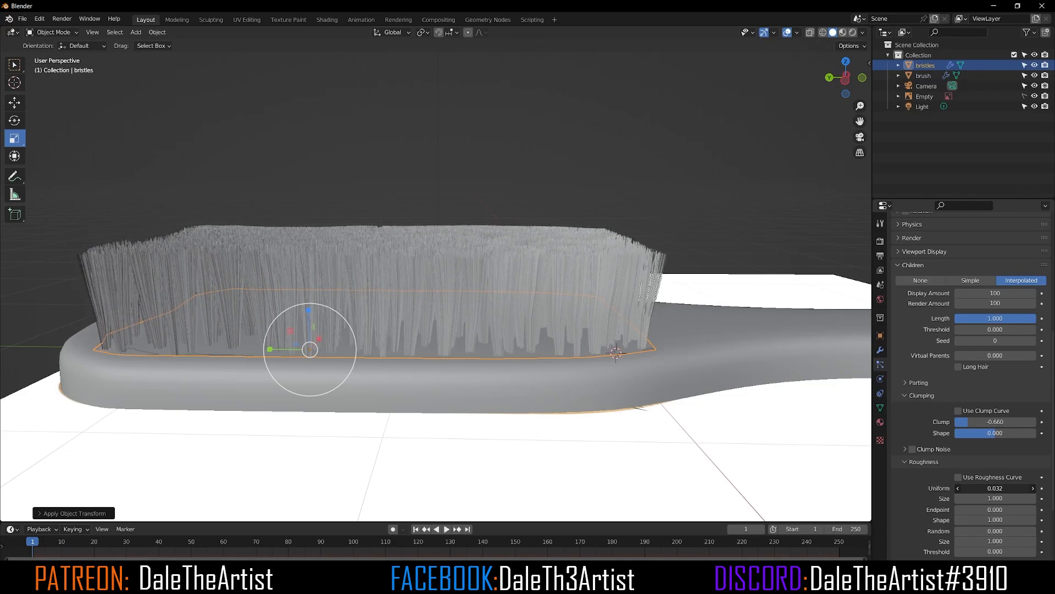
Step: Expand the Kink options and set the Kink Type to Curl
{"action": "scroll", "coordinate": [1000, 497], "scroll_direction": "down", "scroll_amount": 1}
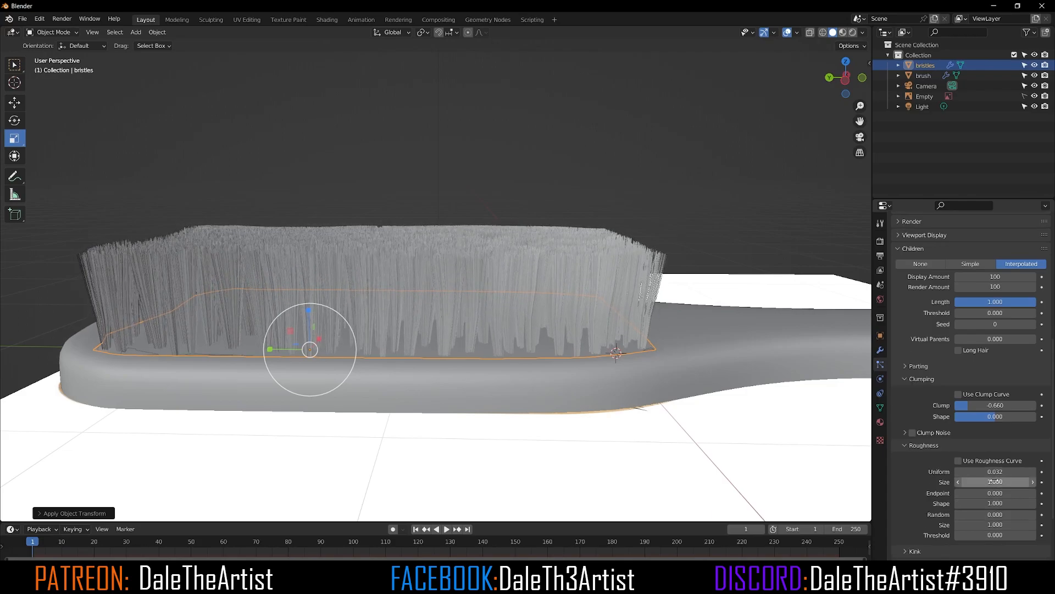
{"action": "scroll", "coordinate": [960, 500], "scroll_direction": "down", "scroll_amount": 3}
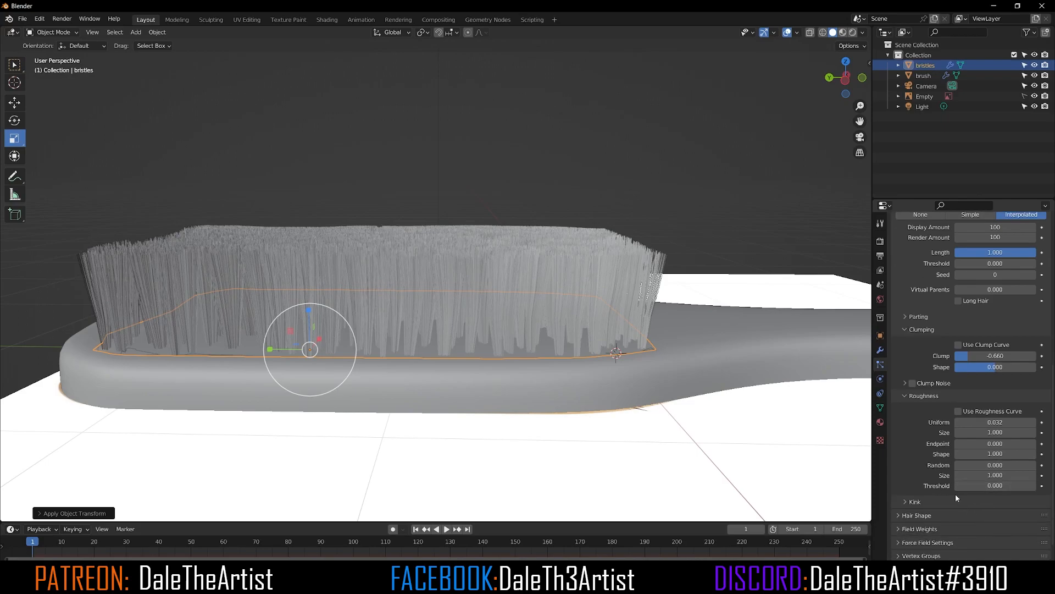
{"action": "left_click", "coordinate": [902, 502]}
{"action": "left_click", "coordinate": [990, 517]}
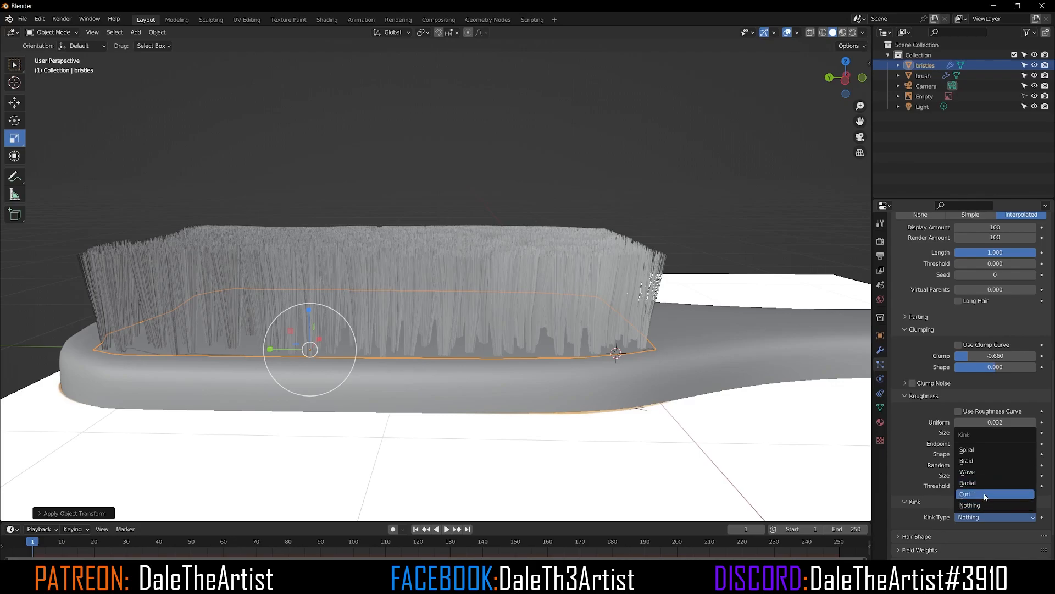
{"action": "left_click", "coordinate": [984, 493]}
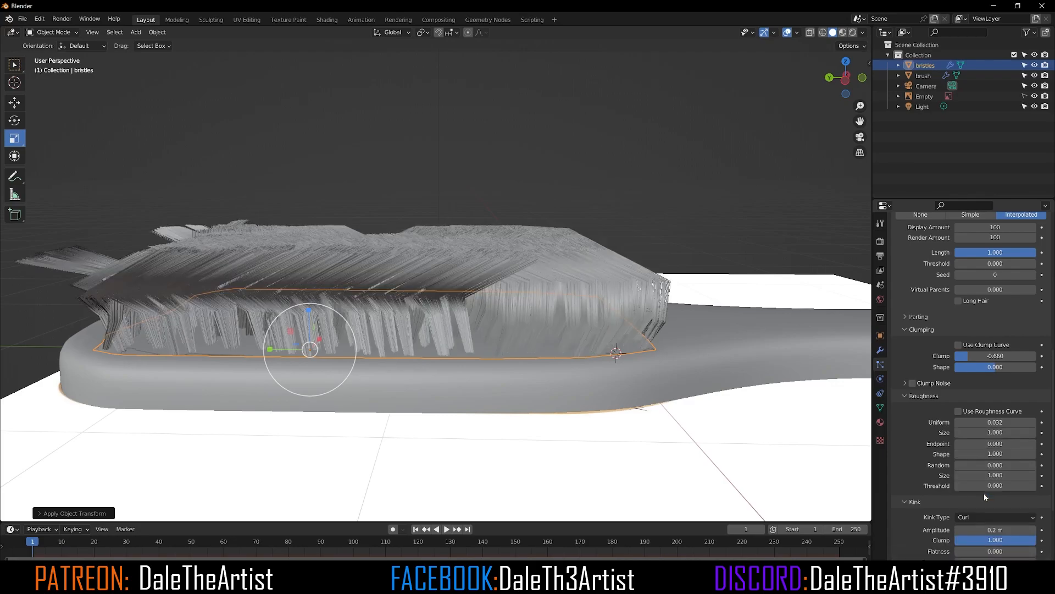
Step: Set the kink Amplitude to 0.004 m and expand the Hair Shape options
{"action": "scroll", "coordinate": [995, 529], "scroll_direction": "down", "scroll_amount": 2}
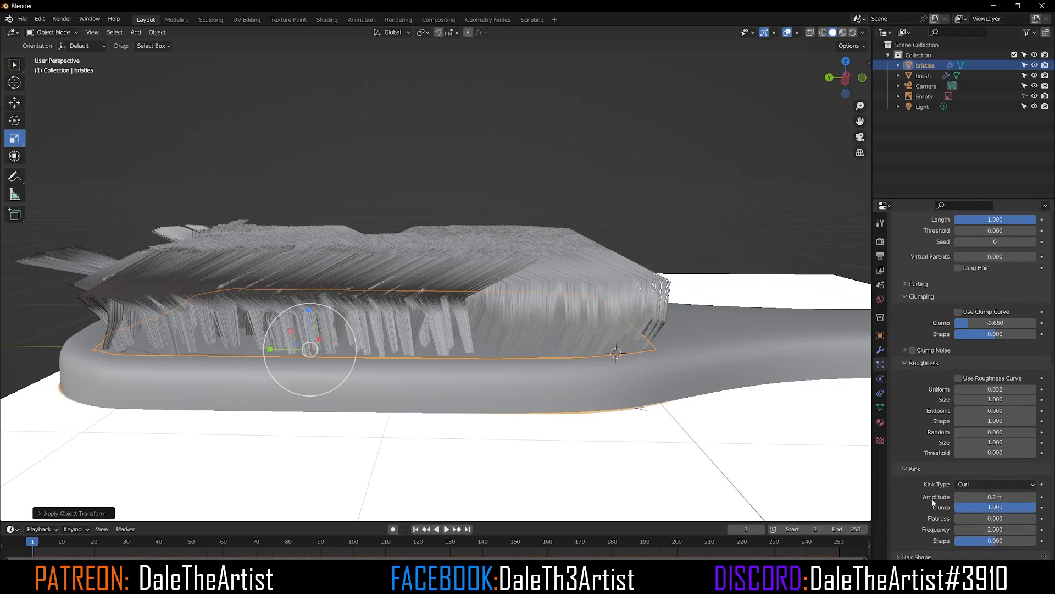
{"action": "left_click_drag", "start_coordinate": [995, 497], "coordinate": [957, 497]}
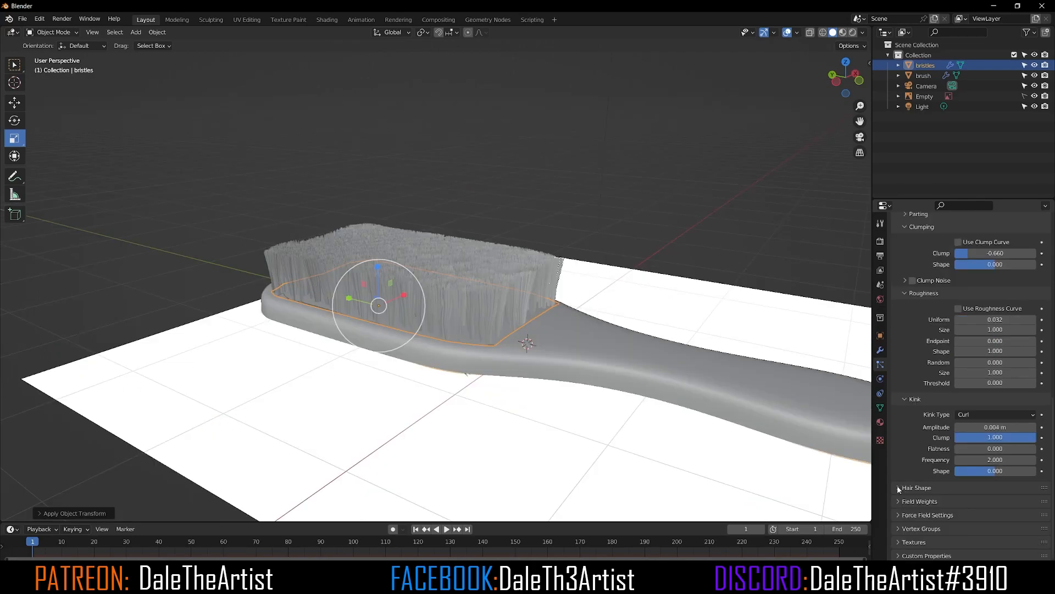
{"action": "left_click", "coordinate": [898, 486]}
{"action": "middle_click_drag", "start_coordinate": [501, 389], "coordinate": [529, 358]}
{"action": "scroll", "coordinate": [530, 358], "scroll_direction": "up", "scroll_amount": 3}
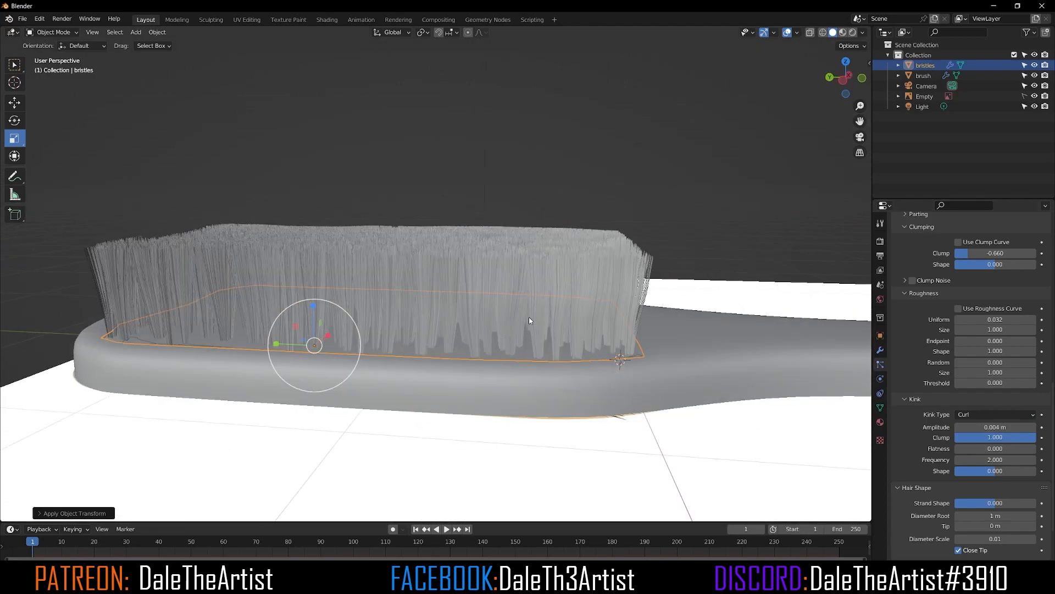
Step: Preview the bristles in rendered and material preview shading, then return to solid shading
{"action": "left_click", "coordinate": [853, 32]}
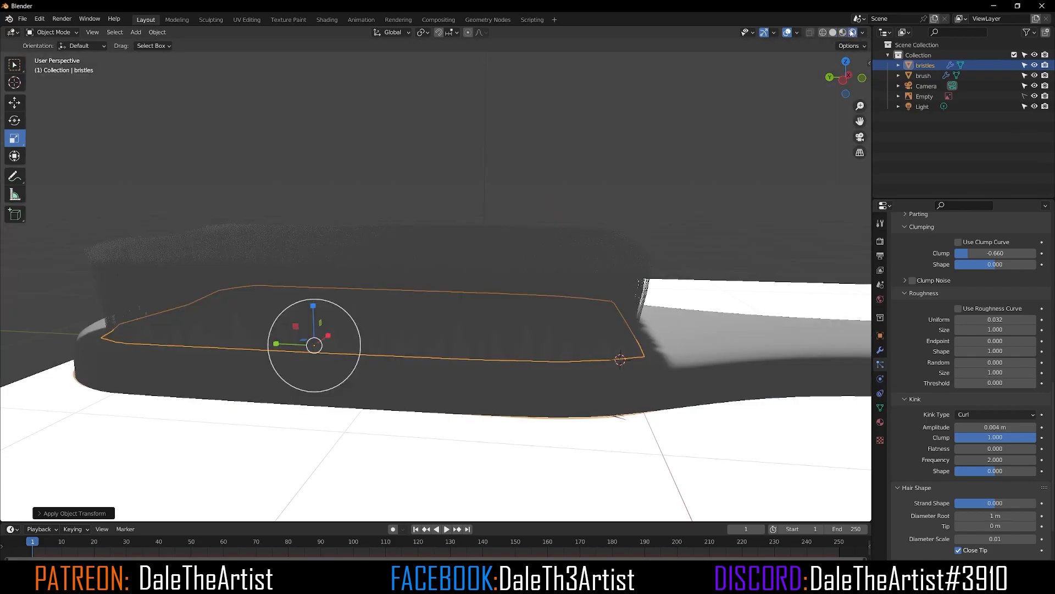
{"action": "left_click", "coordinate": [844, 33]}
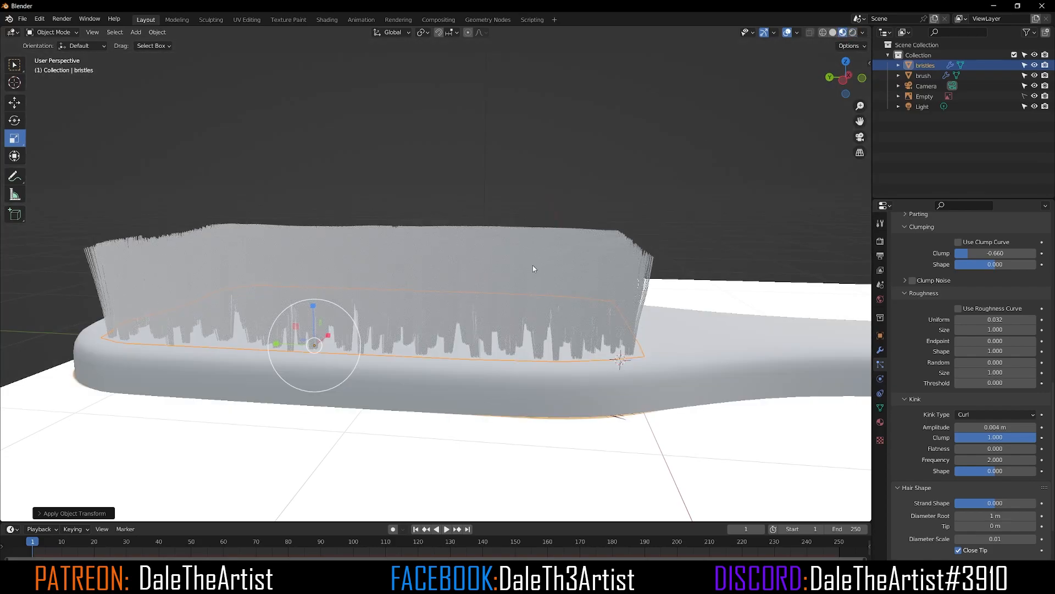
{"action": "mouse_move", "coordinate": [522, 282]}
{"action": "middle_mouse_down"}
{"action": "mouse_move", "coordinate": [508, 259]}
{"action": "mouse_move", "coordinate": [424, 358]}
{"action": "mouse_move", "coordinate": [475, 368]}
{"action": "middle_mouse_up"}
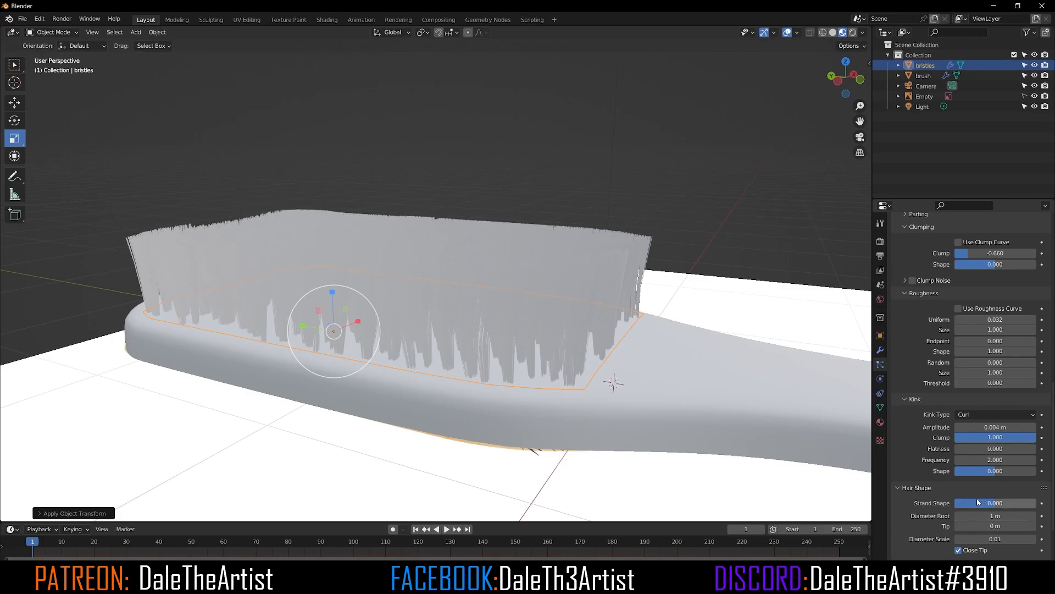
{"action": "middle_click_drag", "start_coordinate": [569, 309], "coordinate": [603, 368]}
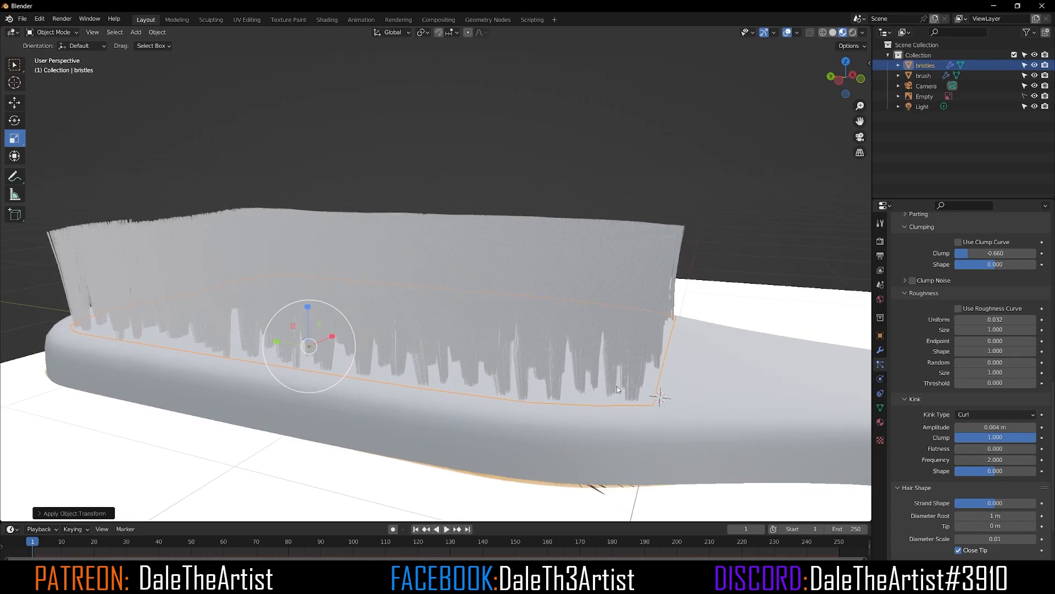
{"action": "left_click", "coordinate": [834, 32]}
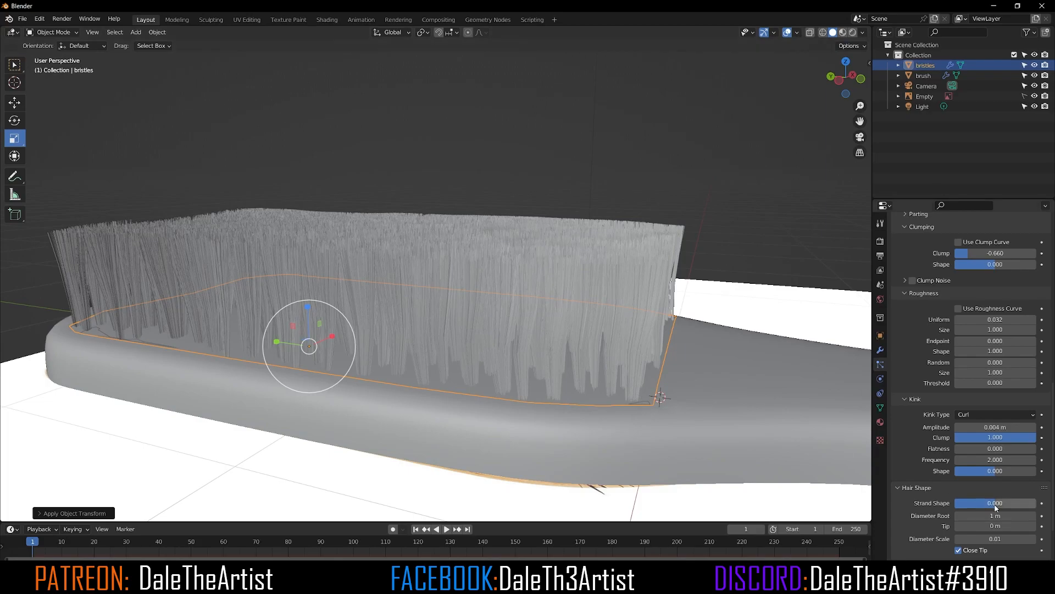
Step: Set the hair Diameter Root to 0.57 m and adjust the Tip diameter
{"action": "left_click_drag", "start_coordinate": [995, 516], "coordinate": [989, 515]}
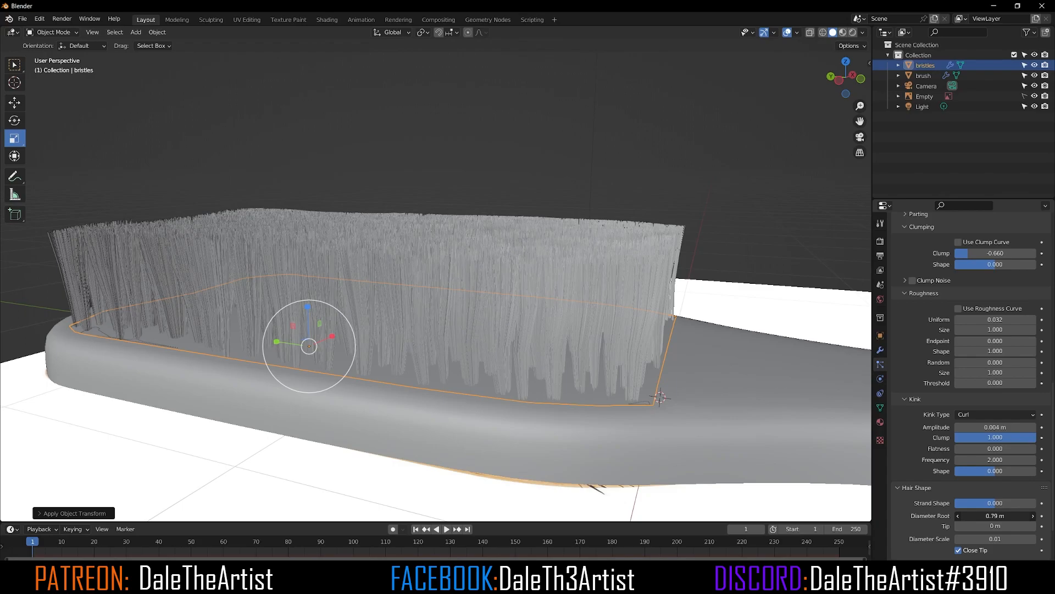
{"action": "left_click_drag", "start_coordinate": [990, 516], "coordinate": [988, 515]}
{"action": "left_click_drag", "start_coordinate": [988, 516], "coordinate": [986, 516]}
{"action": "left_click_drag", "start_coordinate": [996, 526], "coordinate": [996, 526]}
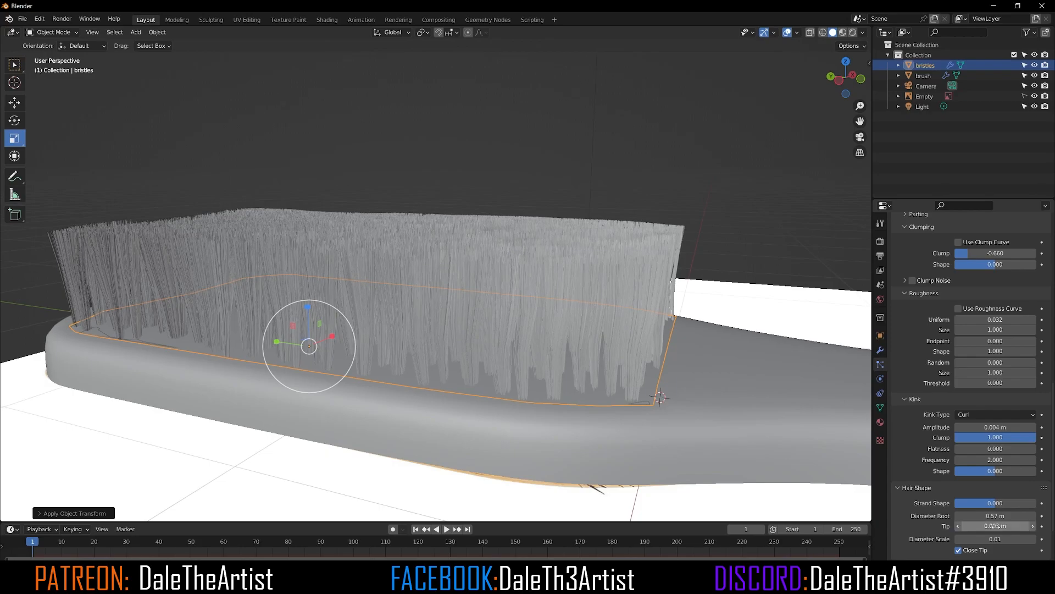
Step: Hide the reference image Empty and deselect everything
{"action": "mouse_move", "coordinate": [476, 120]}
{"action": "middle_mouse_down"}
{"action": "mouse_move", "coordinate": [450, 180]}
{"action": "mouse_move", "coordinate": [371, 216]}
{"action": "mouse_move", "coordinate": [471, 186]}
{"action": "middle_mouse_up"}
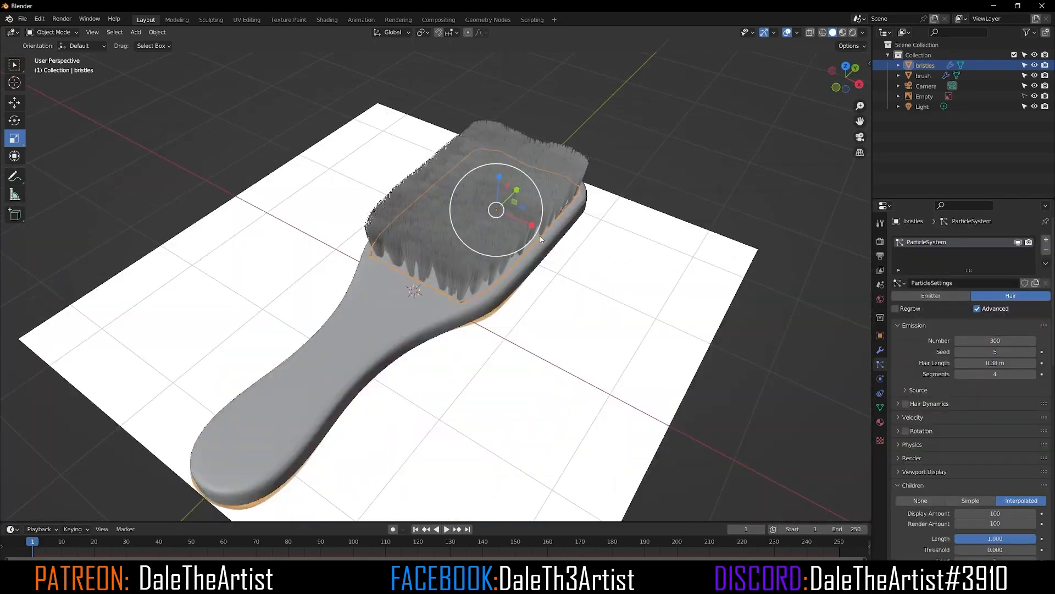
{"action": "mouse_move", "coordinate": [479, 193]}
{"action": "middle_mouse_down"}
{"action": "mouse_move", "coordinate": [723, 216]}
{"action": "mouse_move", "coordinate": [582, 222]}
{"action": "mouse_move", "coordinate": [660, 222]}
{"action": "mouse_move", "coordinate": [581, 223]}
{"action": "mouse_move", "coordinate": [650, 235]}
{"action": "mouse_move", "coordinate": [606, 257]}
{"action": "middle_mouse_up"}
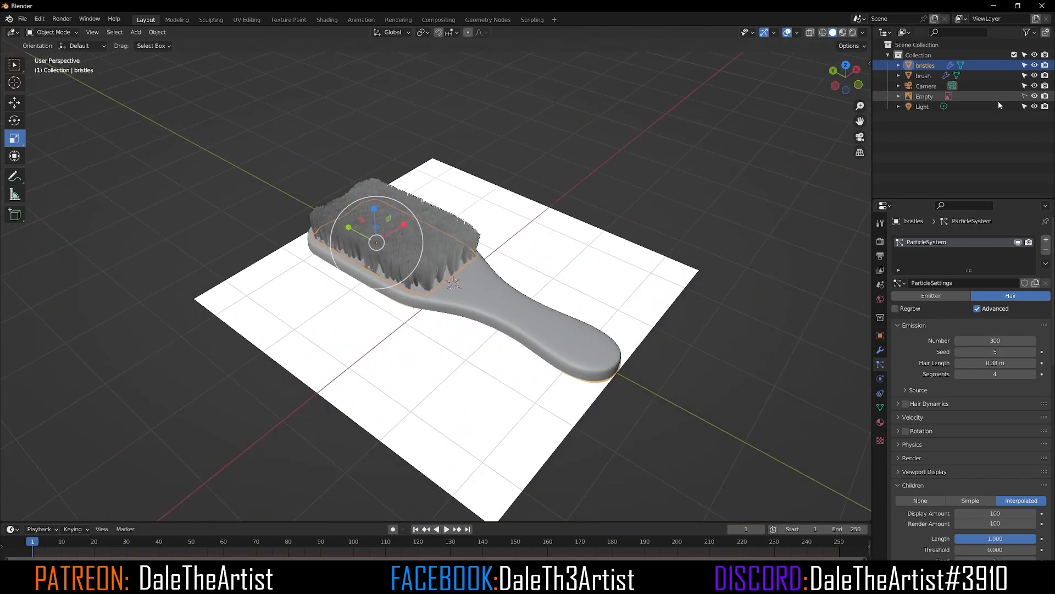
{"action": "left_click", "coordinate": [1035, 96]}
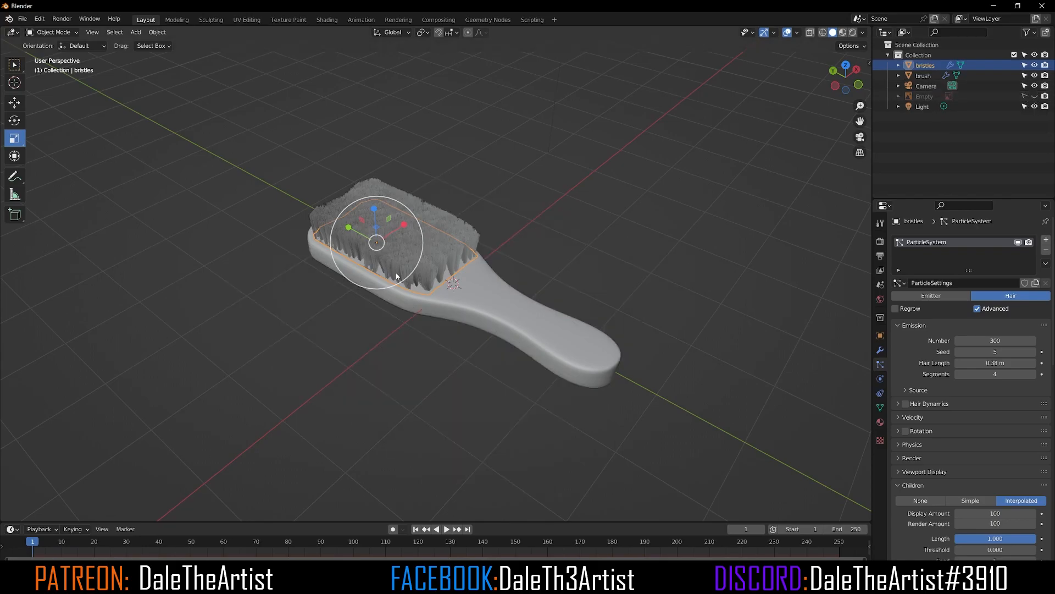
{"action": "left_click", "coordinate": [493, 190]}
Step: Select the bristles object and move it slightly upward with the Move tool
{"action": "scroll", "coordinate": [418, 322], "scroll_direction": "up", "scroll_amount": 3}
{"action": "middle_click_drag", "start_coordinate": [420, 318], "coordinate": [478, 319]}
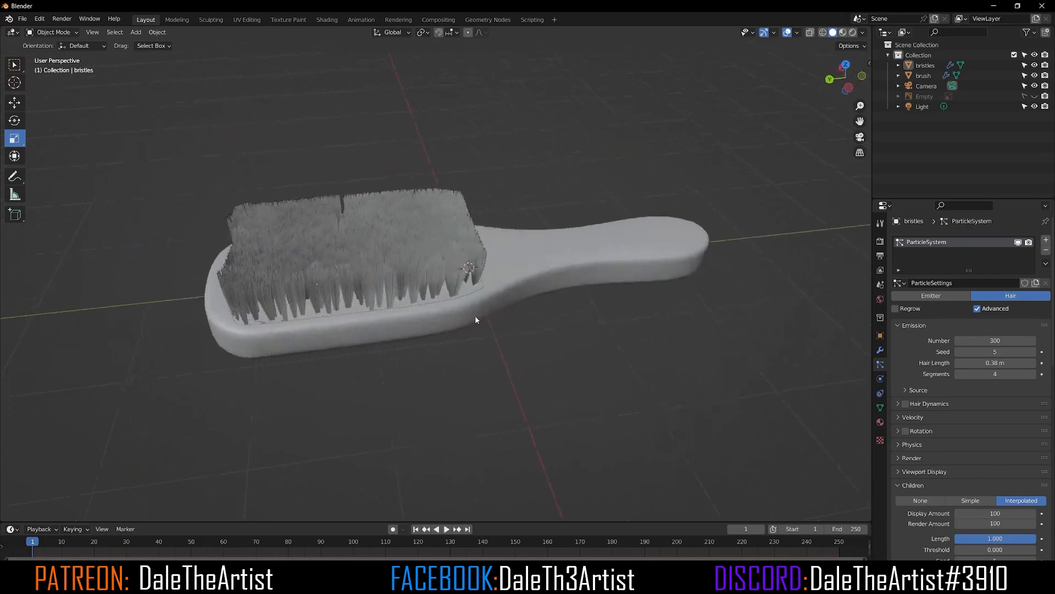
{"action": "scroll", "coordinate": [400, 314], "scroll_direction": "up", "scroll_amount": 3}
{"action": "left_click", "coordinate": [401, 315]}
{"action": "middle_click_drag", "start_coordinate": [392, 318], "coordinate": [424, 281]}
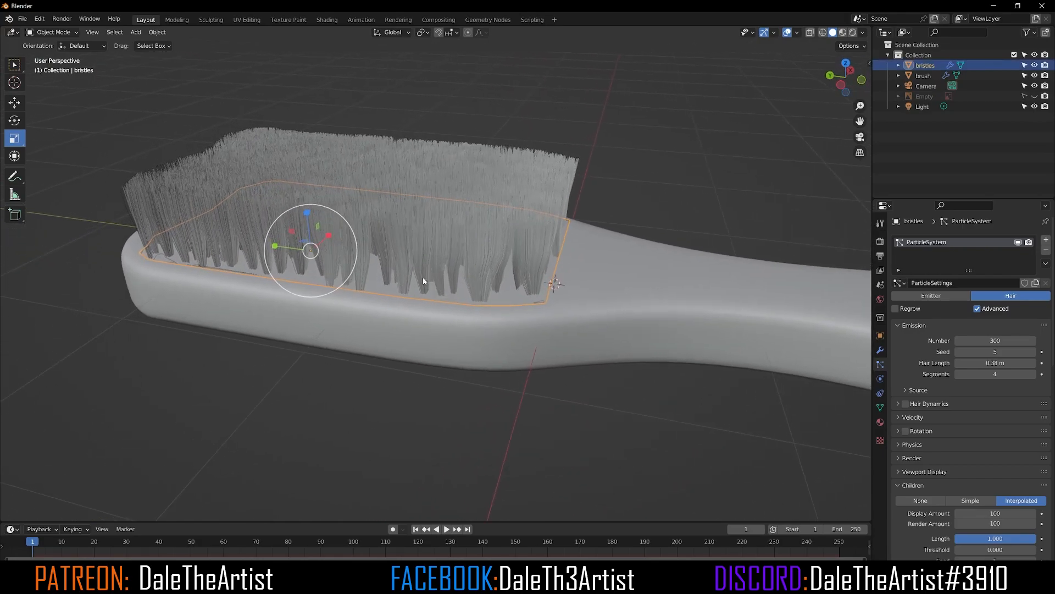
{"action": "left_click", "coordinate": [15, 102]}
{"action": "scroll", "coordinate": [220, 187], "scroll_direction": "up", "scroll_amount": 1}
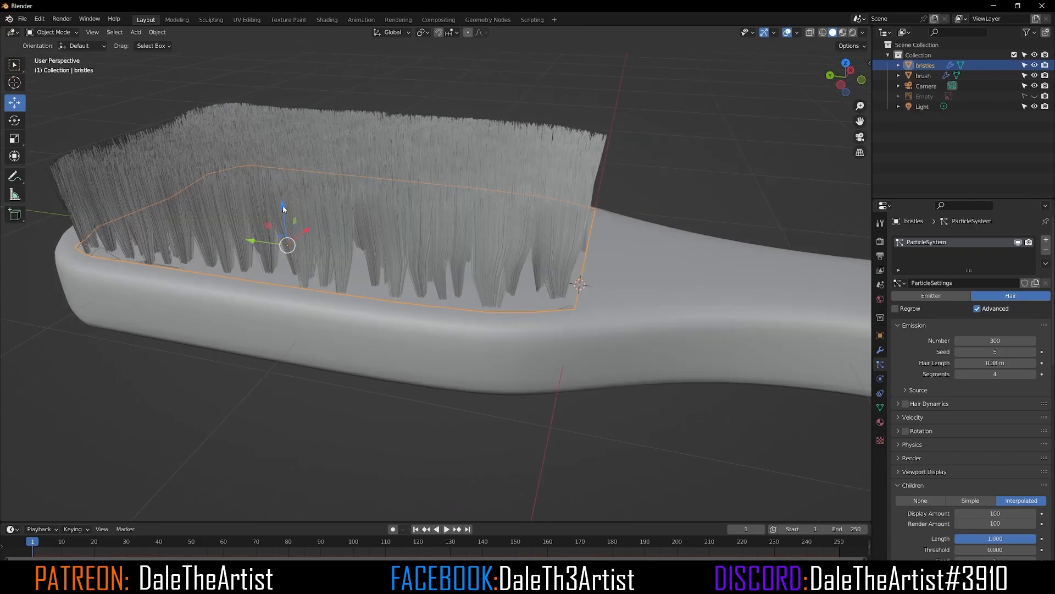
{"action": "left_click_drag", "start_coordinate": [283, 206], "coordinate": [280, 204]}
{"action": "scroll", "coordinate": [484, 117], "scroll_direction": "down", "scroll_amount": 3}
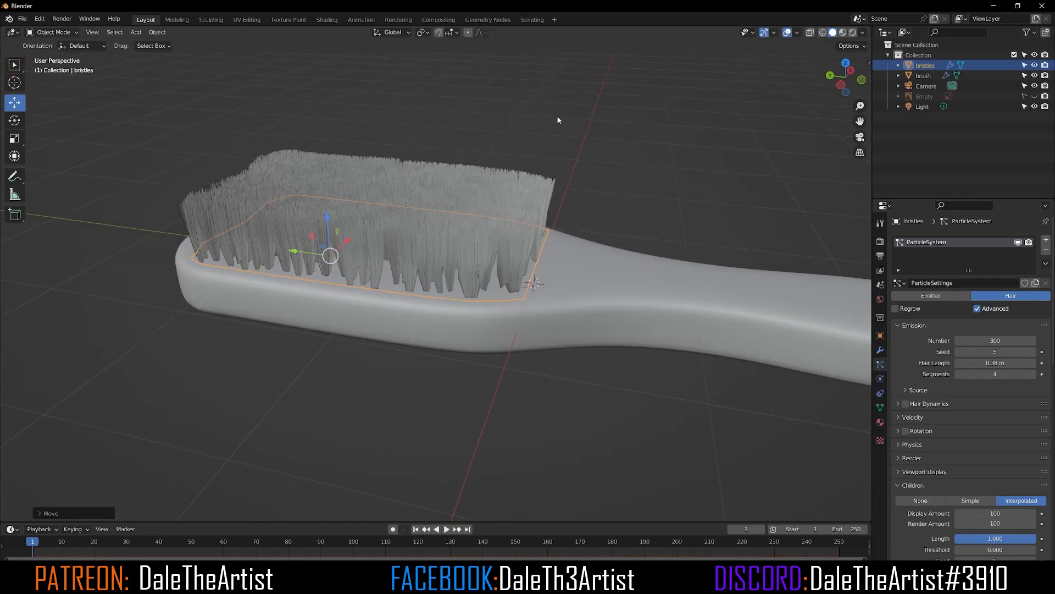
Step: Reselect the bristles object and switch the viewport to material preview shading
{"action": "left_click", "coordinate": [561, 114]}
{"action": "middle_click_drag", "start_coordinate": [561, 114], "coordinate": [492, 180]}
{"action": "scroll", "coordinate": [492, 180], "scroll_direction": "down", "scroll_amount": 3}
{"action": "middle_click_drag", "start_coordinate": [433, 229], "coordinate": [493, 224]}
{"action": "scroll", "coordinate": [541, 264], "scroll_direction": "down", "scroll_amount": 3}
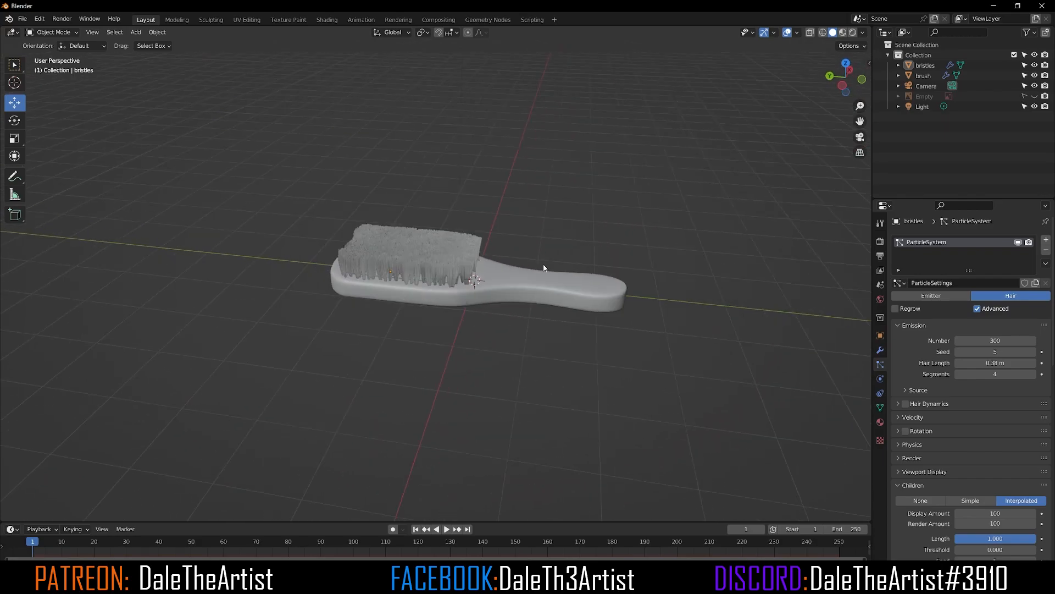
{"action": "middle_click_drag", "start_coordinate": [527, 285], "coordinate": [468, 265], "text": "shift"}
{"action": "scroll", "coordinate": [362, 236], "scroll_direction": "up", "scroll_amount": 2}
{"action": "left_click", "coordinate": [381, 215]}
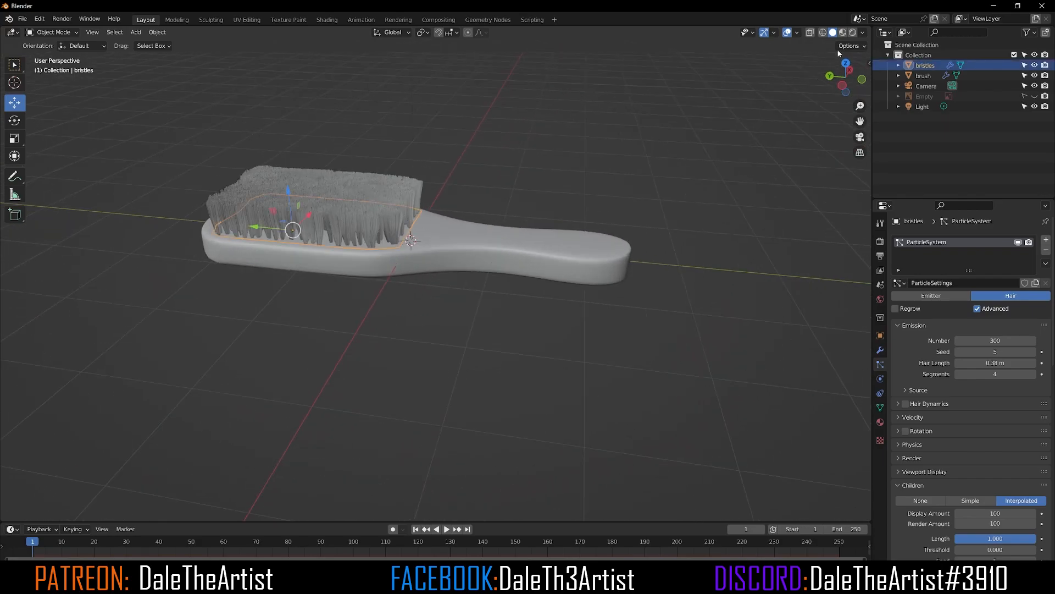
{"action": "left_click", "coordinate": [843, 33]}
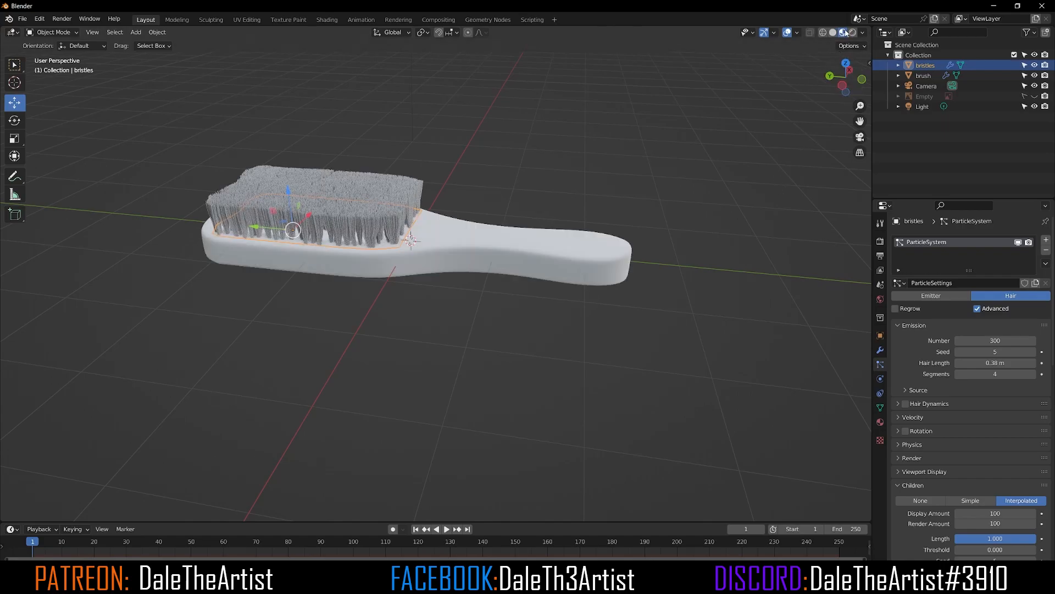
Step: Open the bristles' material settings and set the Base Color to black
{"action": "left_click", "coordinate": [880, 422]}
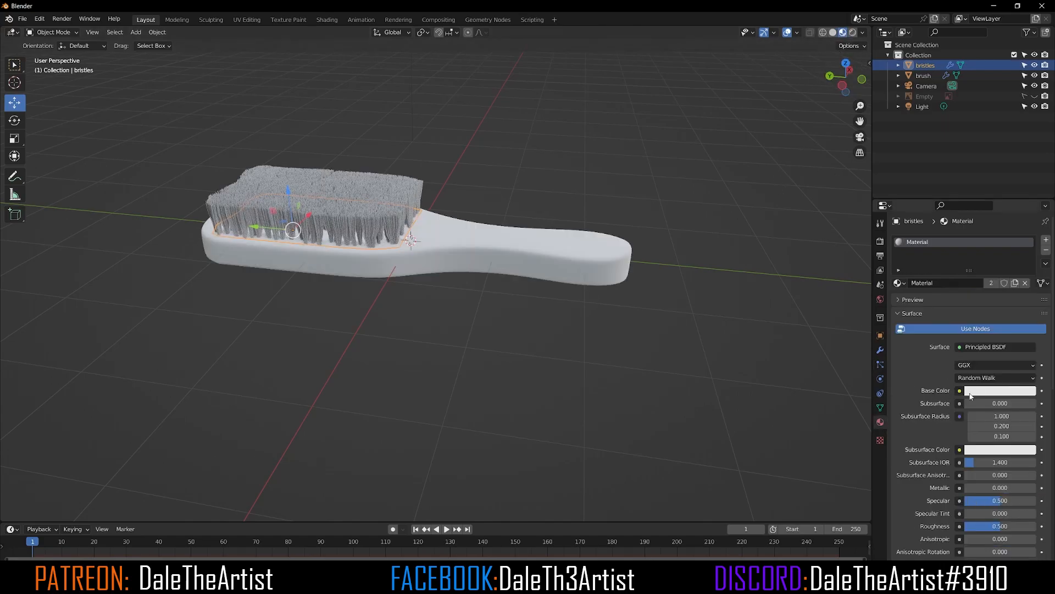
{"action": "left_click", "coordinate": [983, 391]}
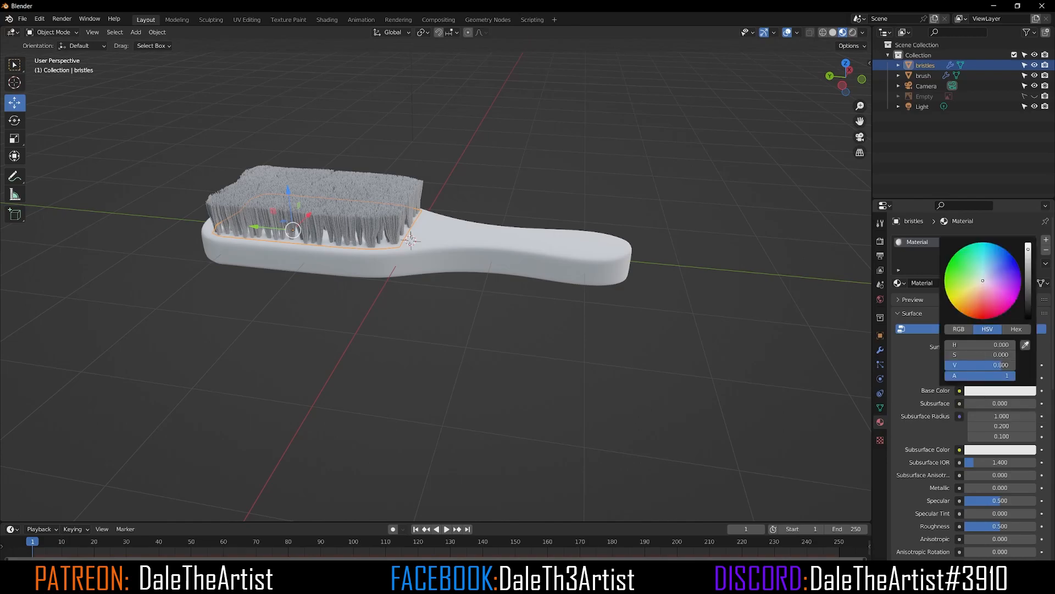
{"action": "left_click", "coordinate": [1029, 312]}
{"action": "left_click_drag", "start_coordinate": [1028, 312], "coordinate": [1032, 295]}
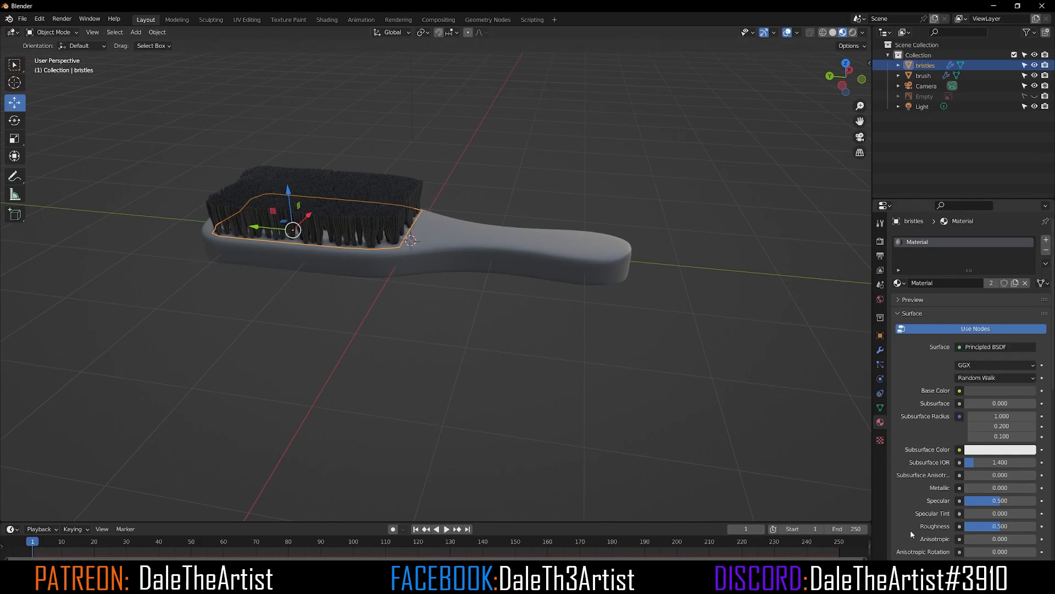
Step: Raise the bristle material's Roughness to 0.674 and deselect the bristles
{"action": "mouse_move", "coordinate": [985, 527]}
{"action": "left_mouse_down"}
{"action": "mouse_move", "coordinate": [1036, 528]}
{"action": "mouse_move", "coordinate": [986, 527]}
{"action": "mouse_move", "coordinate": [1015, 529]}
{"action": "left_mouse_up"}
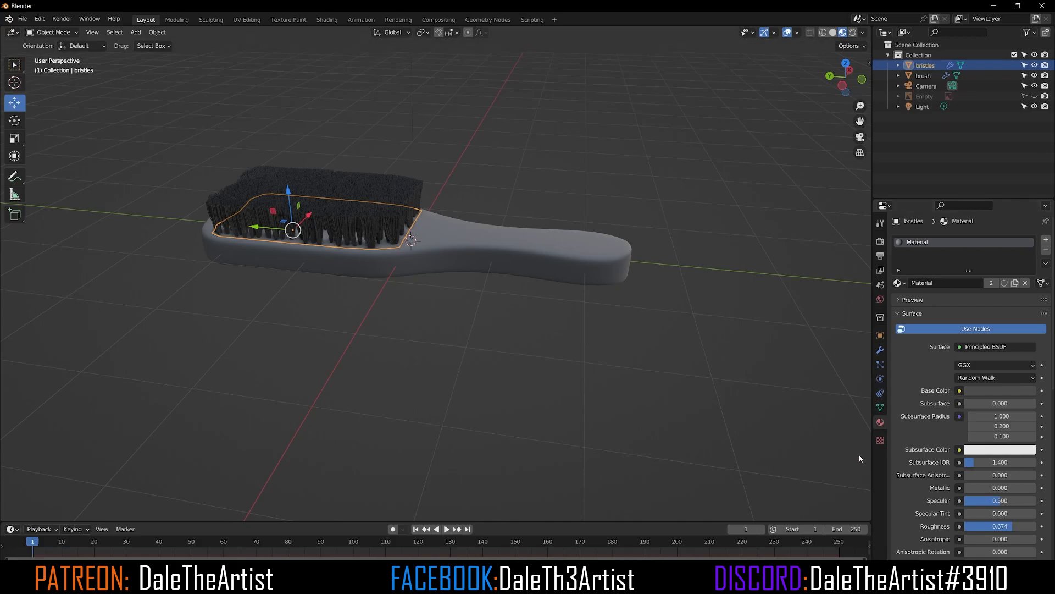
{"action": "scroll", "coordinate": [508, 352], "scroll_direction": "up", "scroll_amount": 5}
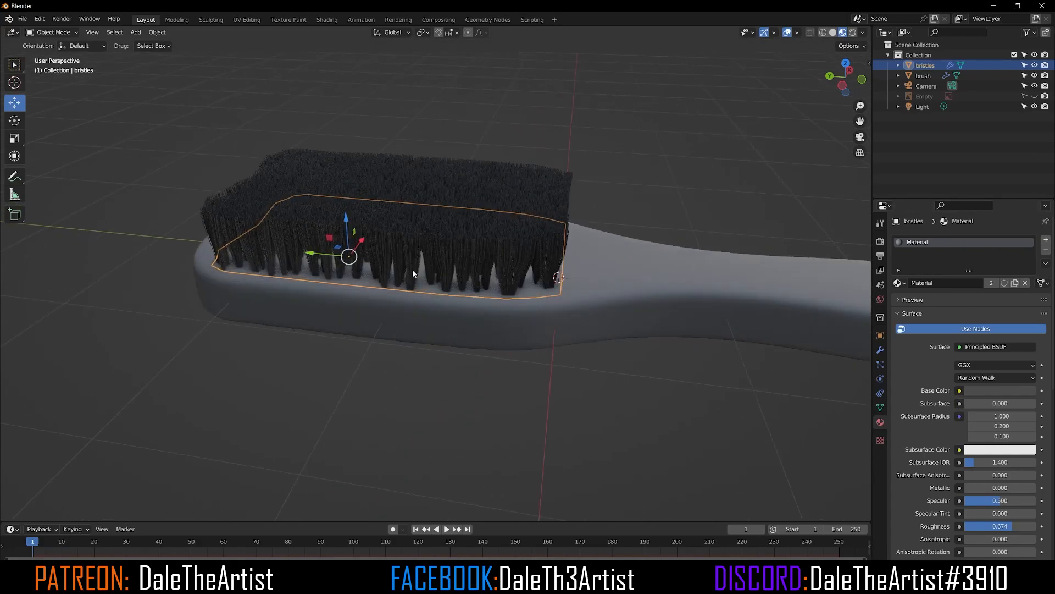
{"action": "left_click", "coordinate": [621, 146]}
{"action": "scroll", "coordinate": [621, 147], "scroll_direction": "down", "scroll_amount": 4}
{"action": "mouse_move", "coordinate": [624, 224]}
{"action": "middle_mouse_down"}
{"action": "mouse_move", "coordinate": [573, 322]}
{"action": "mouse_move", "coordinate": [407, 309]}
{"action": "mouse_move", "coordinate": [436, 320]}
{"action": "mouse_move", "coordinate": [652, 308]}
{"action": "middle_mouse_up"}
{"action": "scroll", "coordinate": [652, 311], "scroll_direction": "down", "scroll_amount": 1}
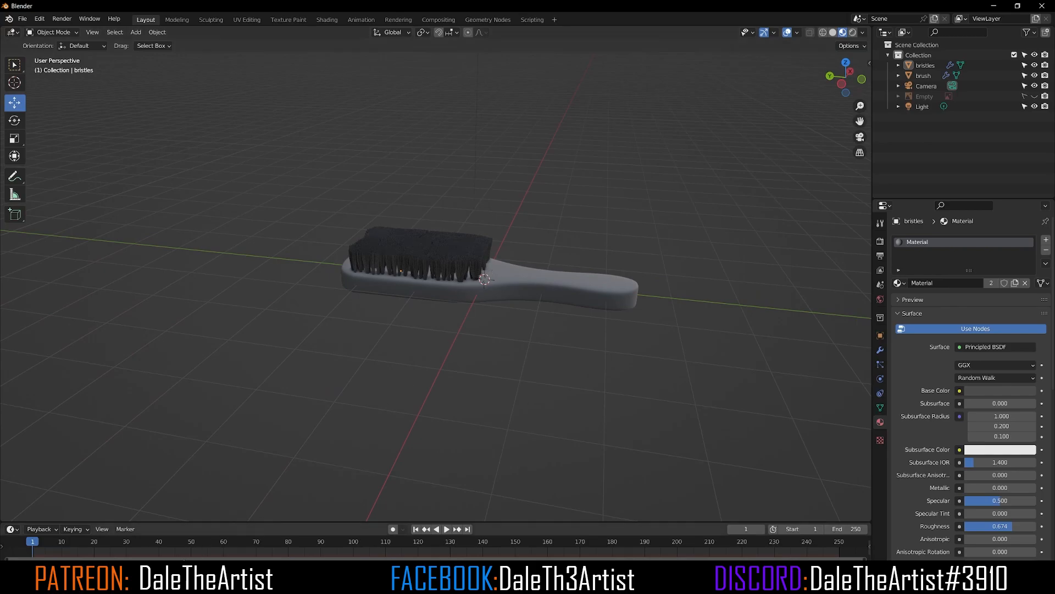
Step: Switch to the browser and search the Poliigon site for free textures
{"action": "mouse_move", "coordinate": [88, 583]}
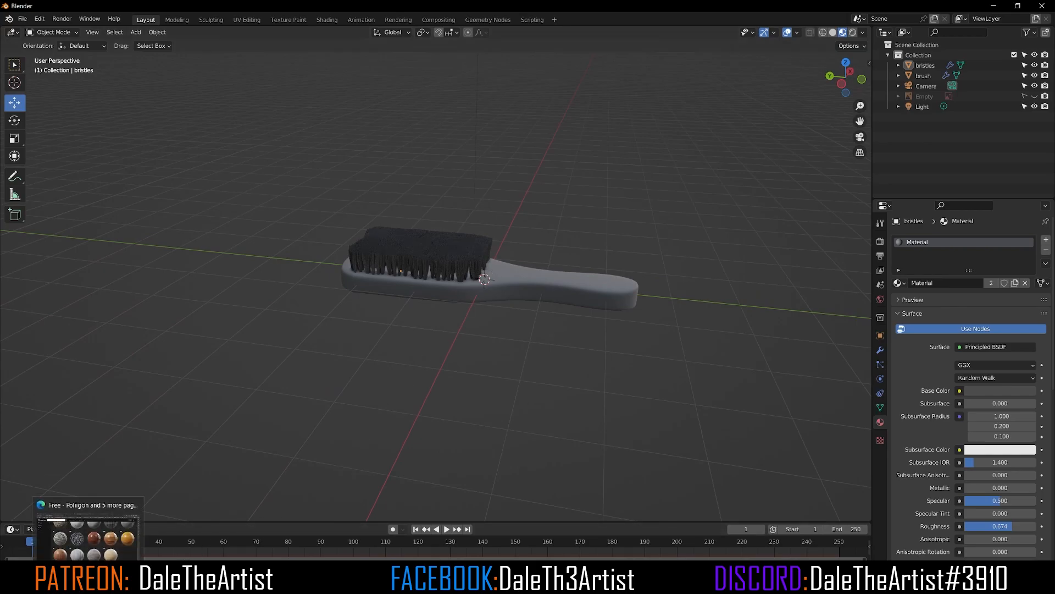
{"action": "left_click", "coordinate": [87, 531]}
{"action": "scroll", "coordinate": [440, 231], "scroll_direction": "up", "scroll_amount": 5}
{"action": "scroll", "coordinate": [440, 230], "scroll_direction": "up", "scroll_amount": 6}
{"action": "left_click", "coordinate": [221, 27]}
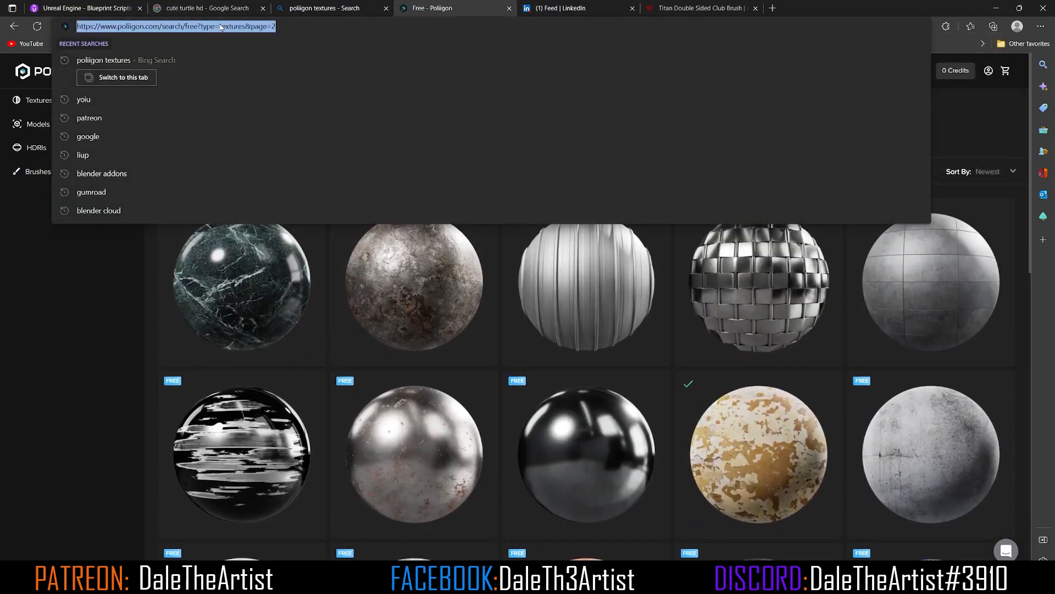
{"action": "left_click", "coordinate": [58, 395]}
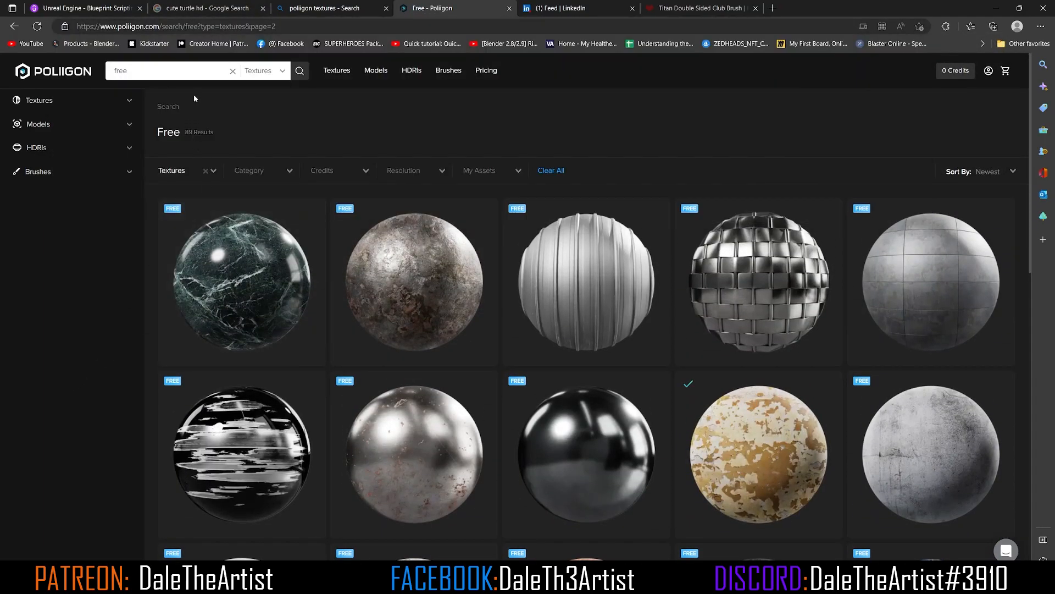
{"action": "left_click", "coordinate": [232, 72]}
{"action": "left_click", "coordinate": [163, 75]}
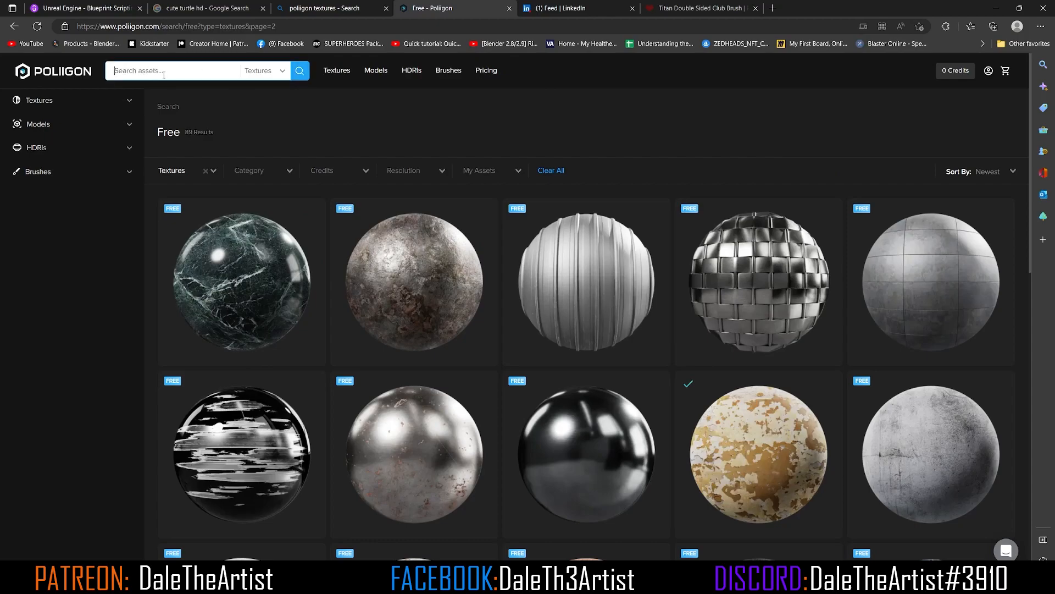
{"action": "type", "text": "free"}
{"action": "key", "text": "Return"}
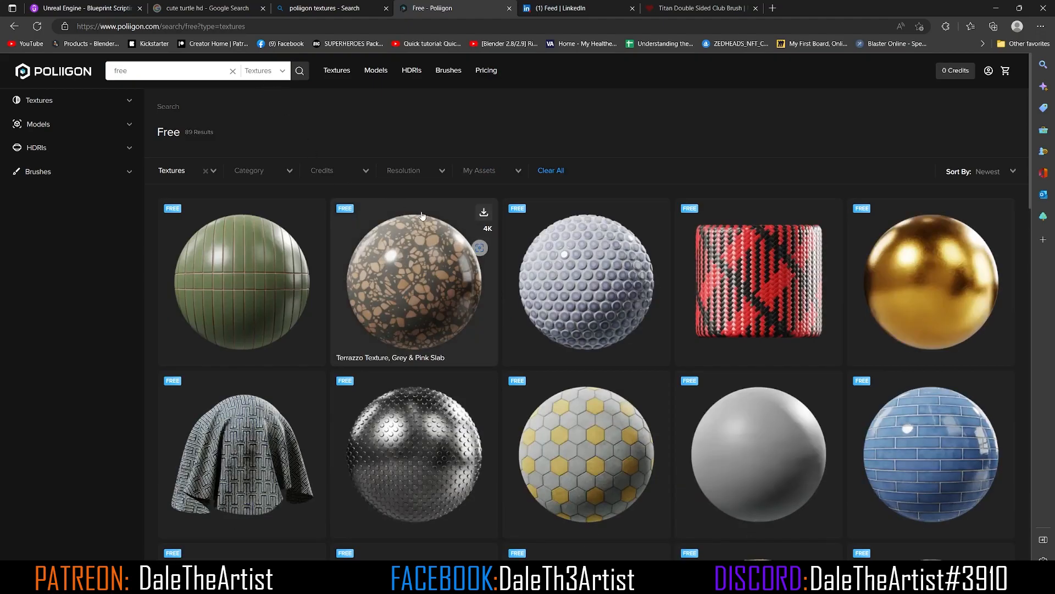
Step: Go to the second results page and download the Wood Fine Dark 004 texture
{"action": "scroll", "coordinate": [418, 228], "scroll_direction": "down", "scroll_amount": 10}
{"action": "scroll", "coordinate": [429, 225], "scroll_direction": "down", "scroll_amount": 15}
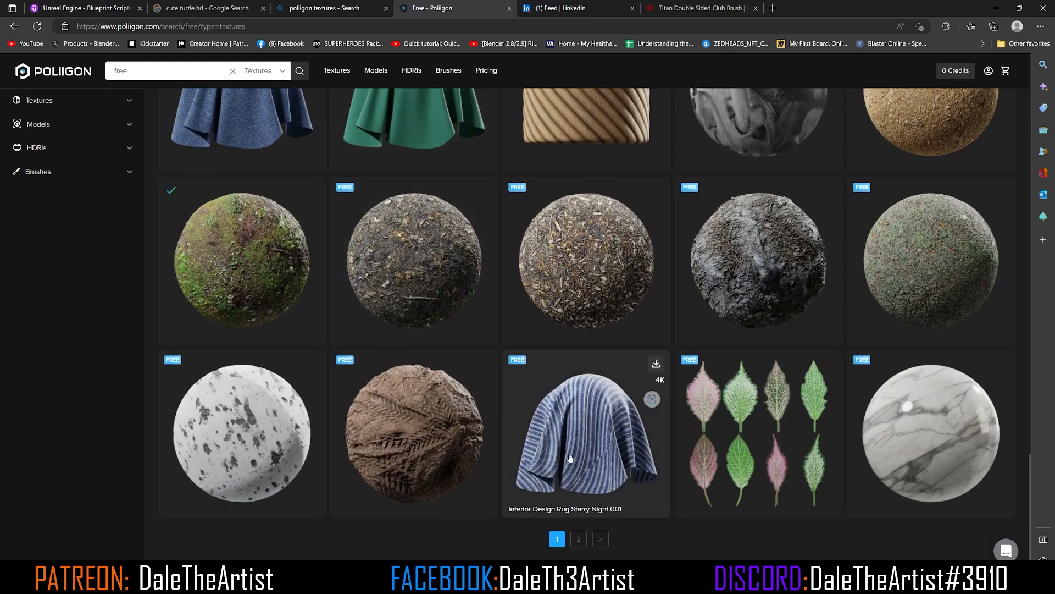
{"action": "left_click", "coordinate": [578, 539]}
{"action": "scroll", "coordinate": [366, 302], "scroll_direction": "down", "scroll_amount": 5}
{"action": "scroll", "coordinate": [366, 302], "scroll_direction": "down", "scroll_amount": 5}
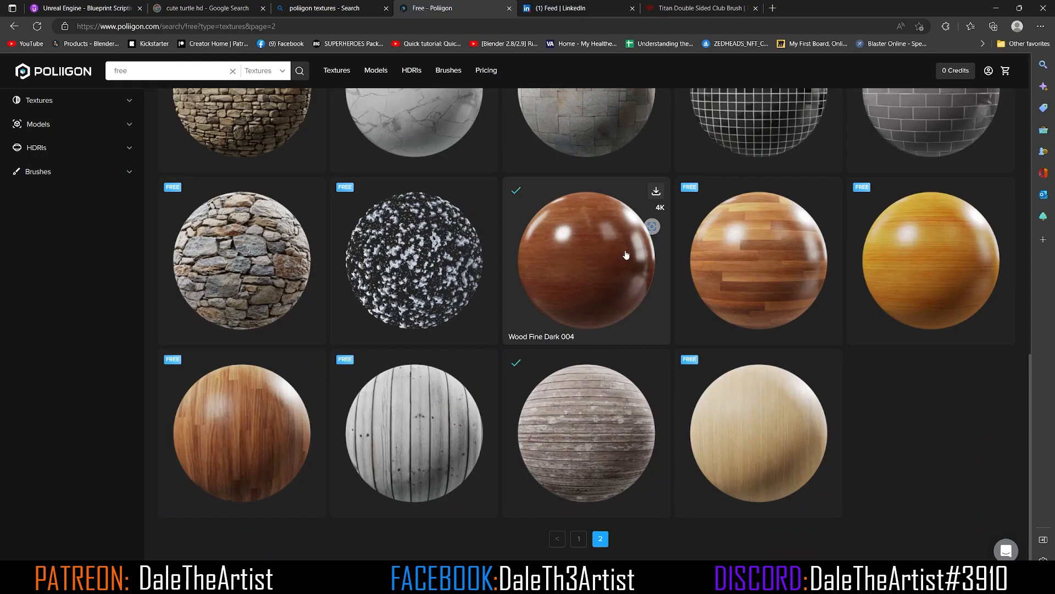
{"action": "left_click", "coordinate": [656, 190]}
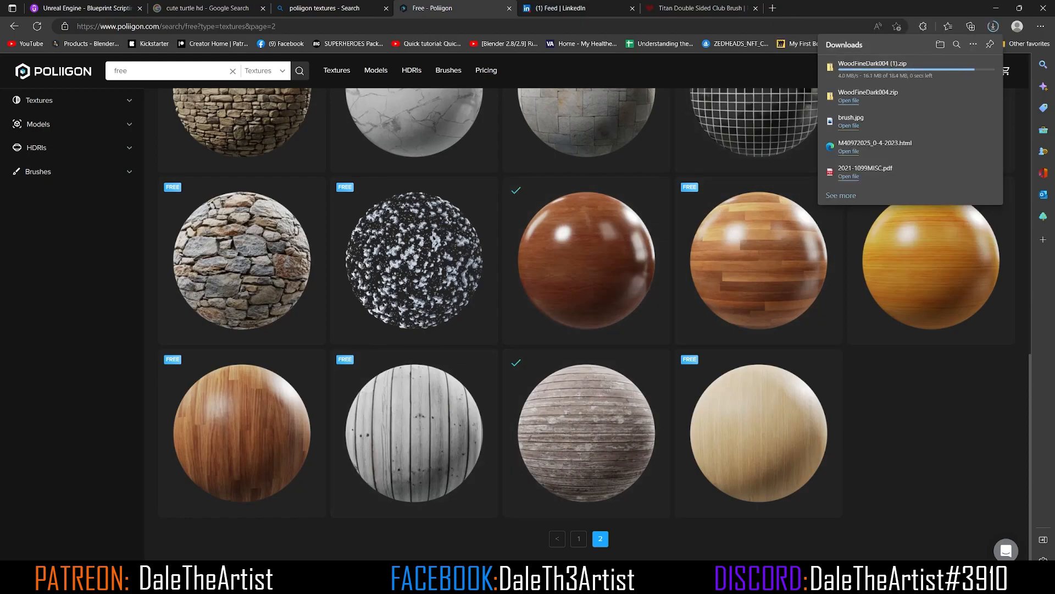
Step: In the brush tutorial folder, delete the WoodFineDark004 zip file and open the extracted texture folder
{"action": "left_click", "coordinate": [110, 582]}
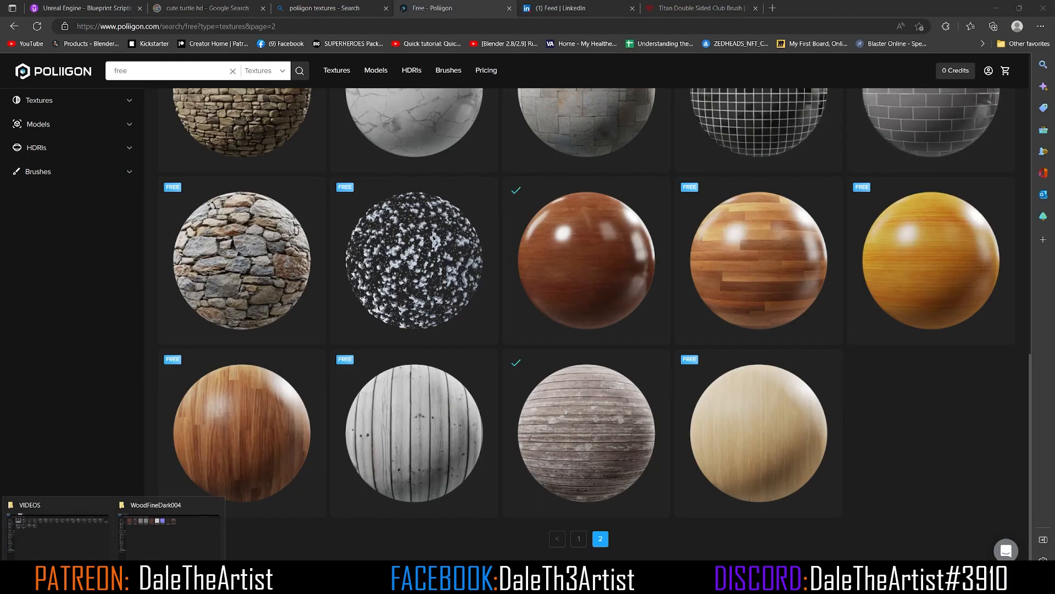
{"action": "left_click", "coordinate": [168, 527]}
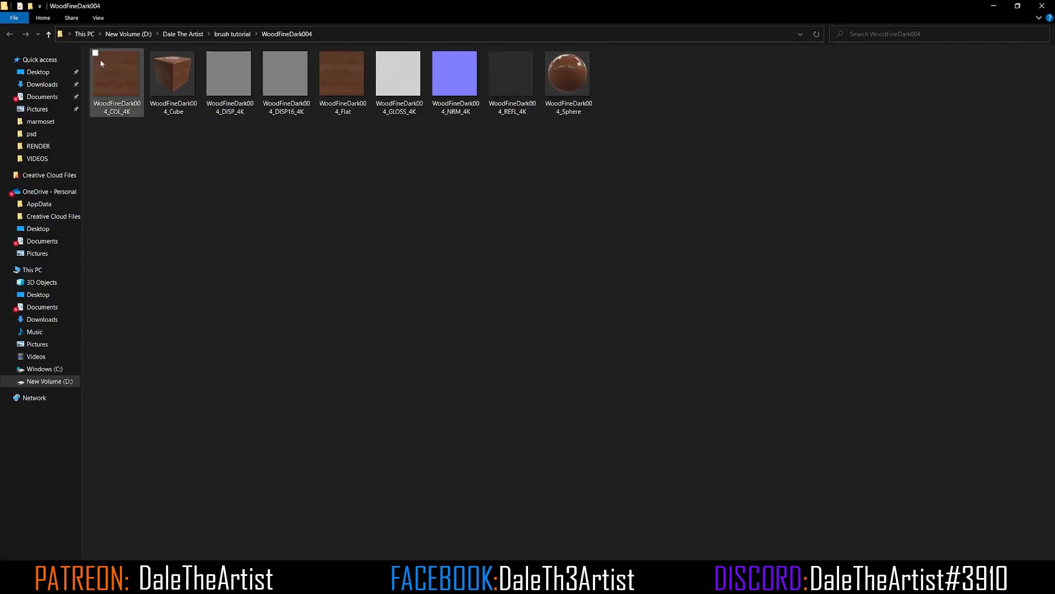
{"action": "left_click", "coordinate": [49, 34]}
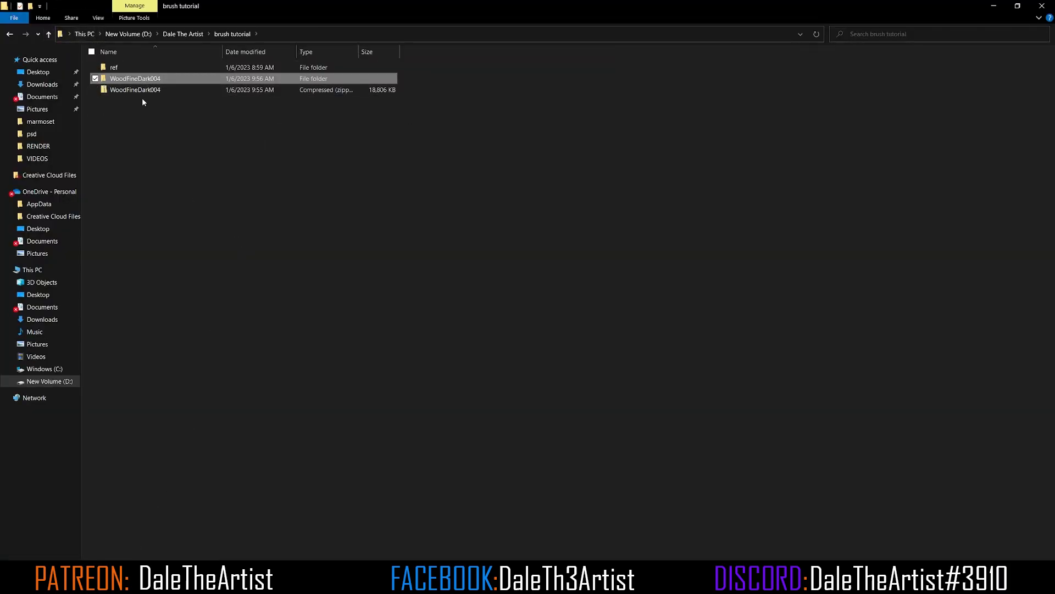
{"action": "left_click", "coordinate": [146, 90]}
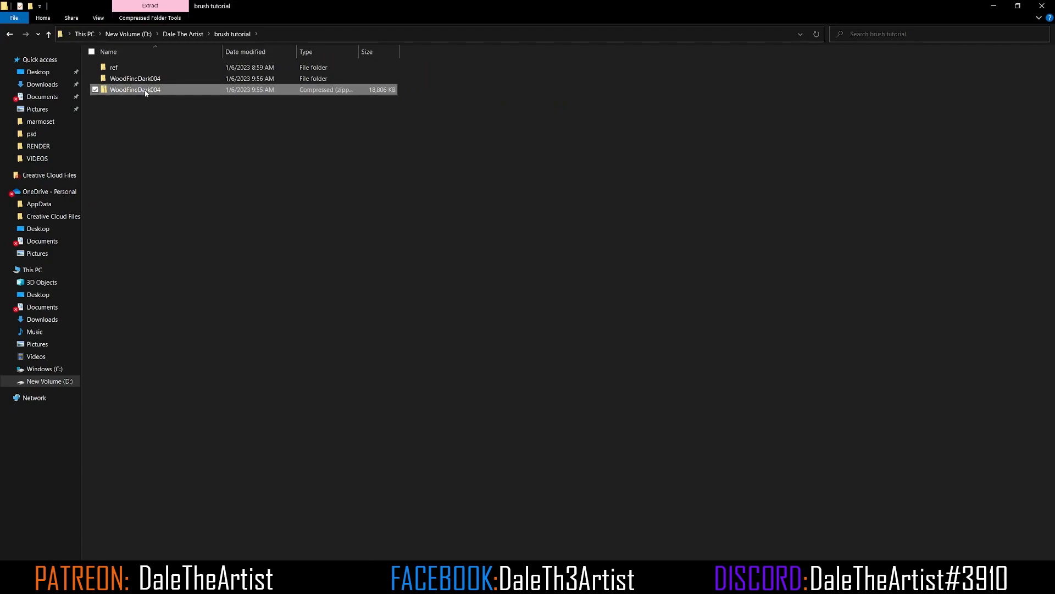
{"action": "key", "text": "Delete"}
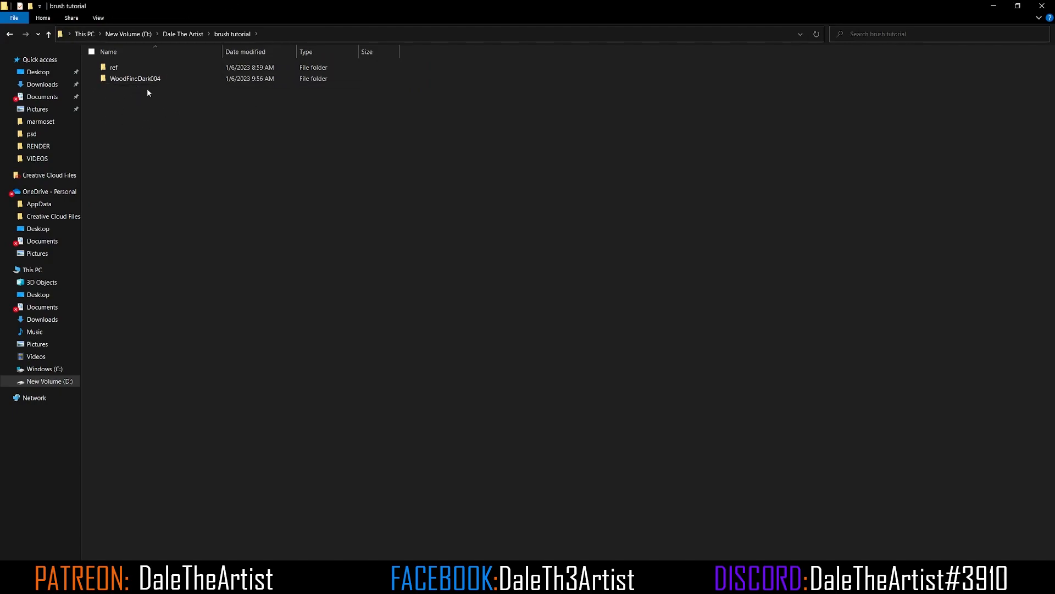
{"action": "double_click", "coordinate": [135, 79]}
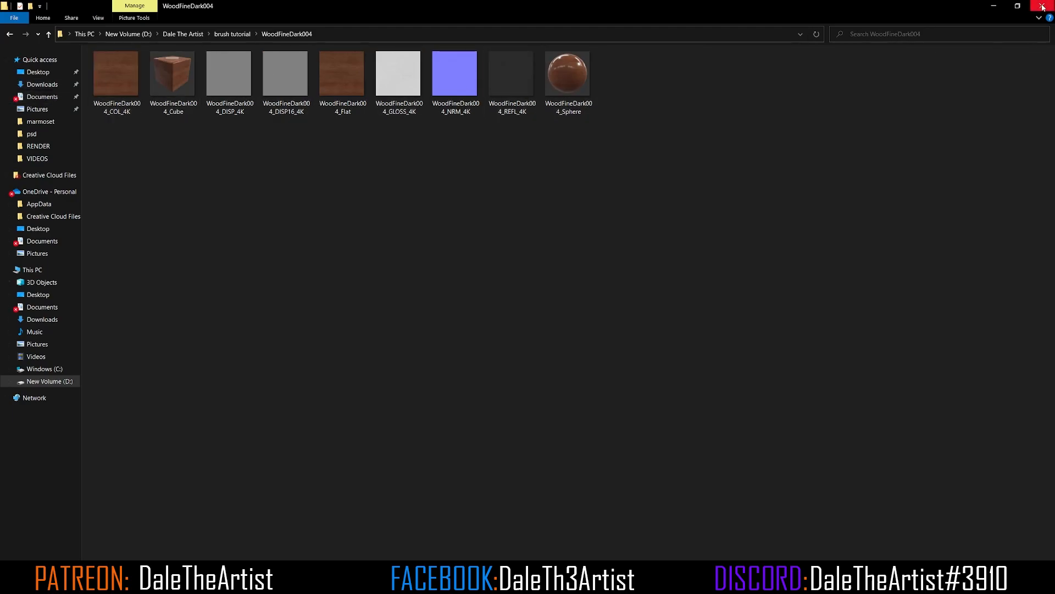
Step: Return to Blender, select the brush handle object and apply its scale
{"action": "left_click", "coordinate": [304, 580]}
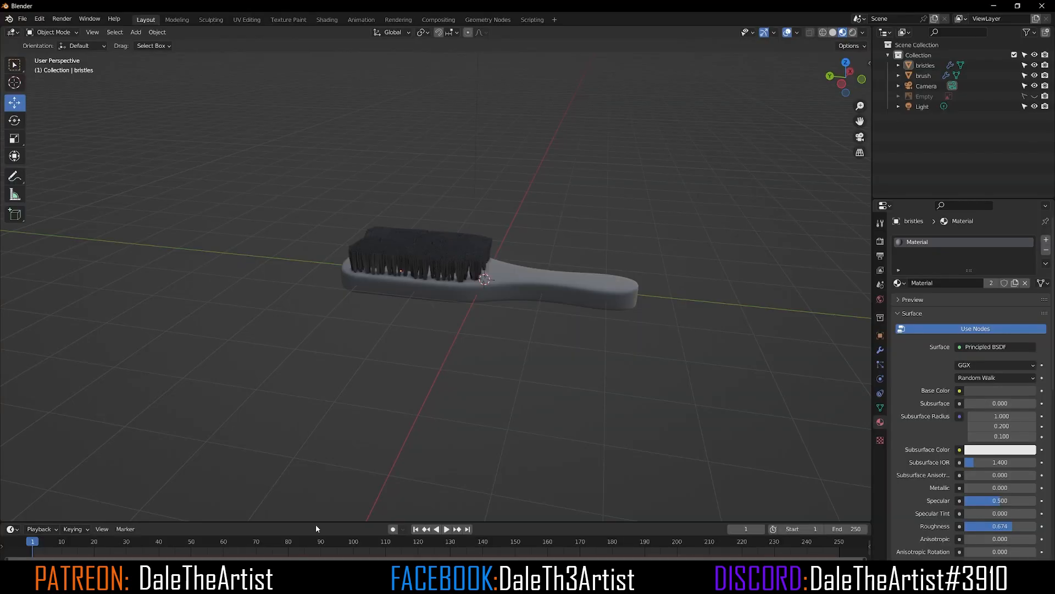
{"action": "mouse_move", "coordinate": [586, 288]}
{"action": "middle_mouse_down"}
{"action": "mouse_move", "coordinate": [530, 309]}
{"action": "mouse_move", "coordinate": [506, 354]}
{"action": "mouse_move", "coordinate": [464, 277]}
{"action": "mouse_move", "coordinate": [503, 257]}
{"action": "middle_mouse_up"}
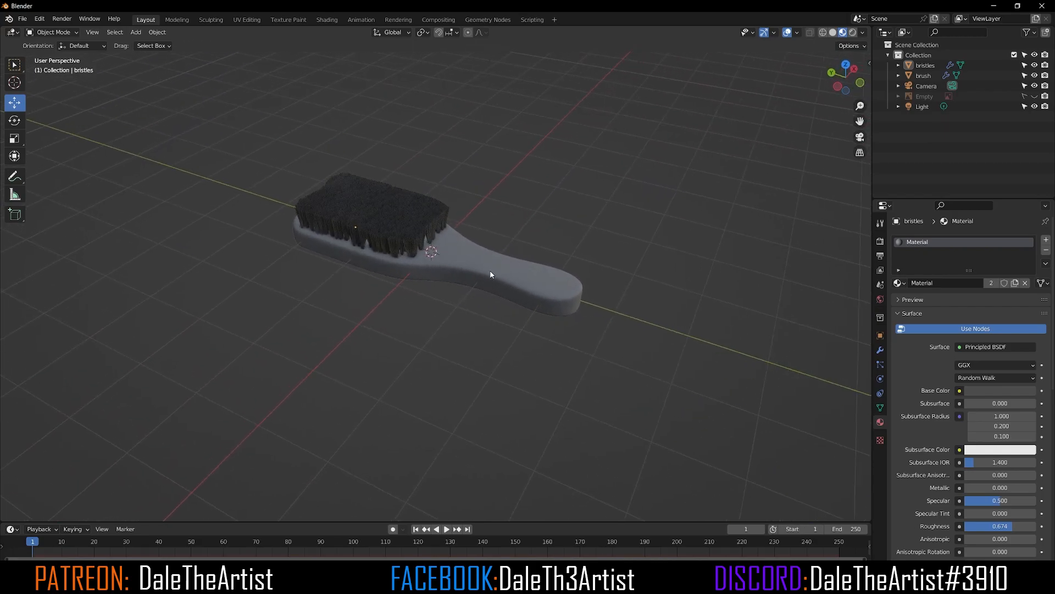
{"action": "scroll", "coordinate": [492, 272], "scroll_direction": "up", "scroll_amount": 2}
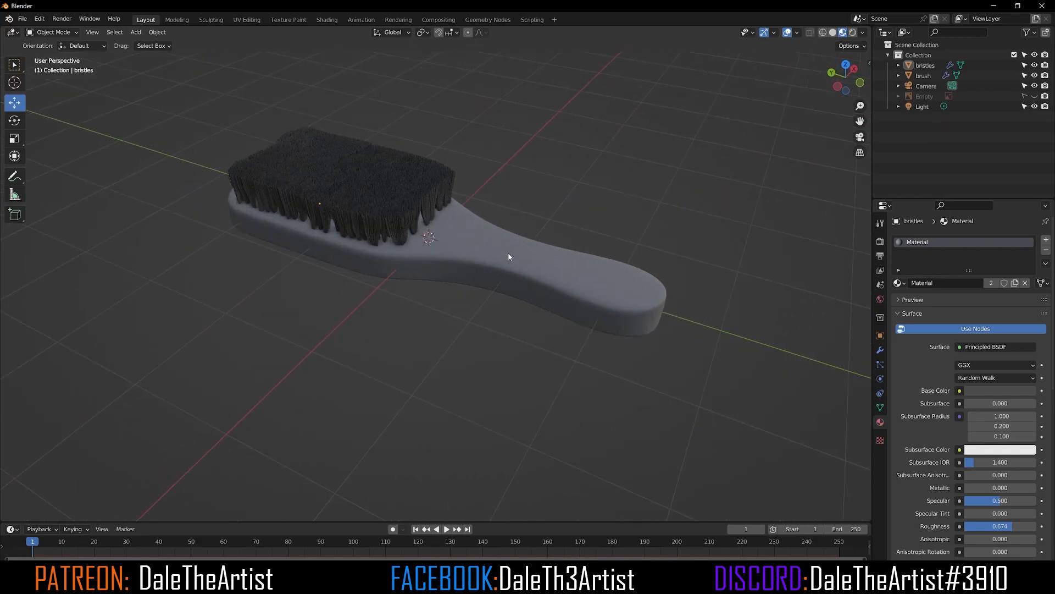
{"action": "left_click", "coordinate": [511, 256]}
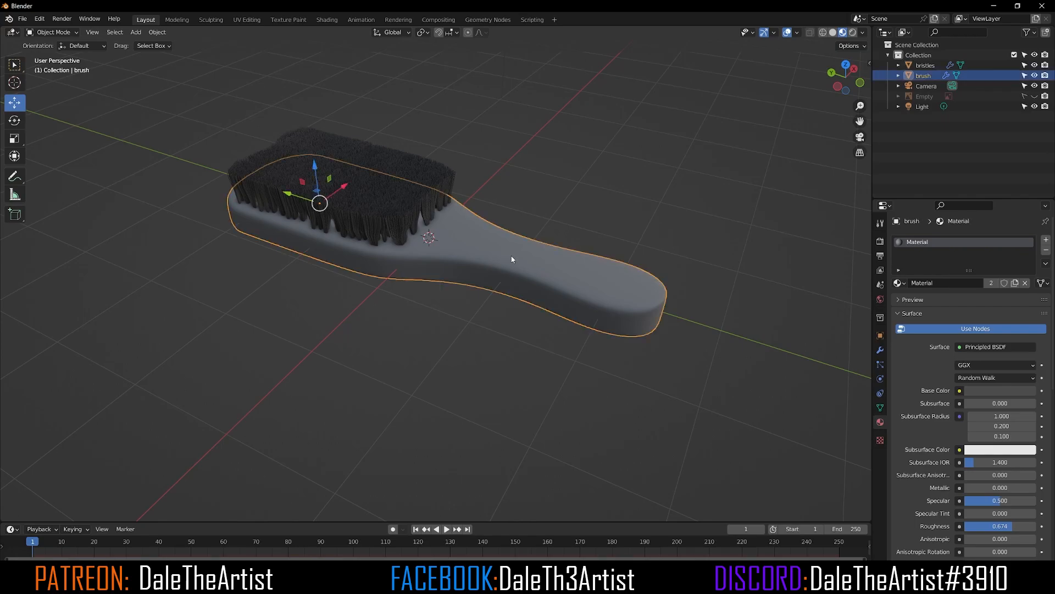
{"action": "key", "text": "ctrl+a"}
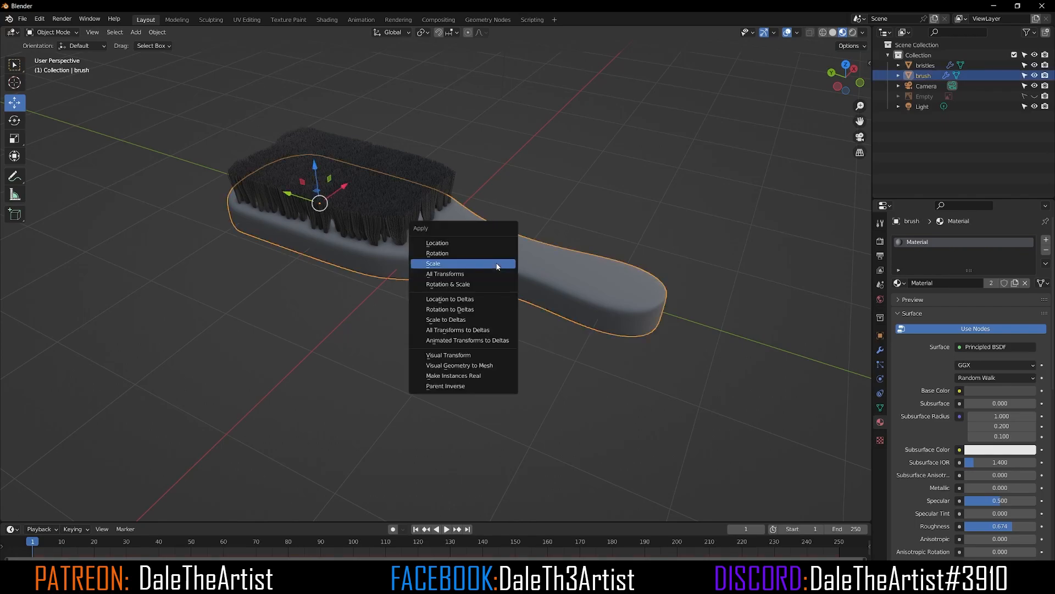
{"action": "left_click", "coordinate": [497, 266]}
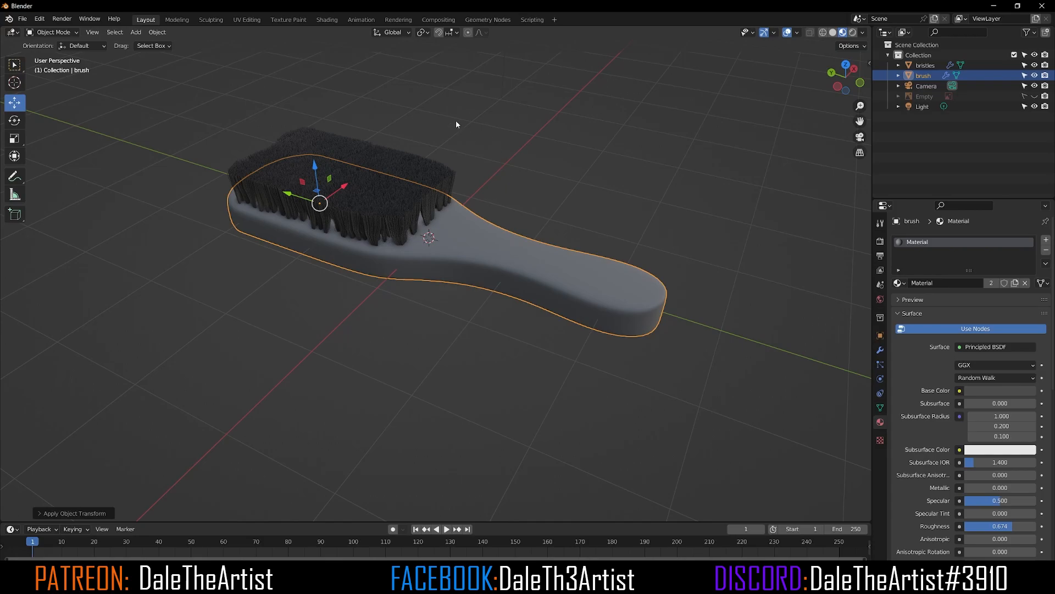
Step: Unwrap the whole brush mesh with Smart UV Project in the UV Editing workspace, then return to Layout
{"action": "left_click", "coordinate": [243, 23]}
{"action": "mouse_move", "coordinate": [629, 323]}
{"action": "middle_mouse_down"}
{"action": "mouse_move", "coordinate": [656, 311]}
{"action": "mouse_move", "coordinate": [644, 275]}
{"action": "middle_mouse_up"}
{"action": "scroll", "coordinate": [655, 311], "scroll_direction": "up", "scroll_amount": 5}
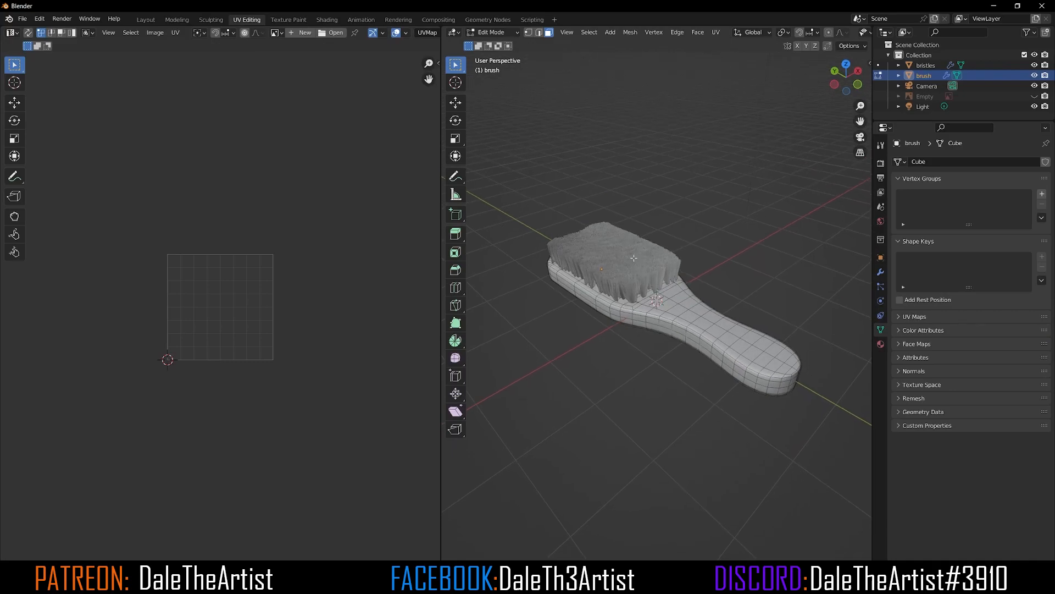
{"action": "key", "text": "a"}
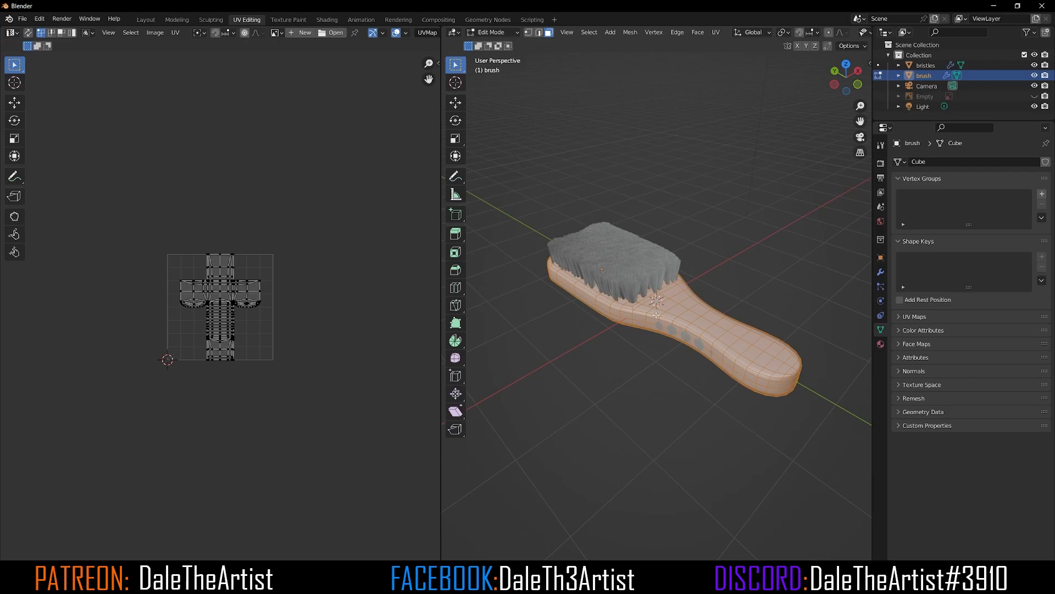
{"action": "key", "text": "u"}
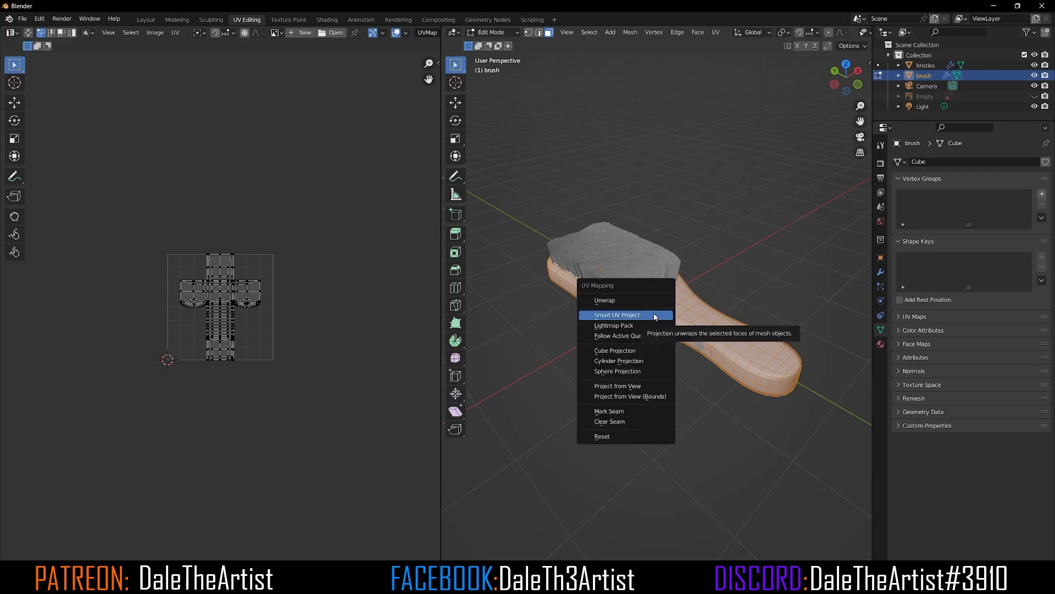
{"action": "left_click", "coordinate": [624, 316]}
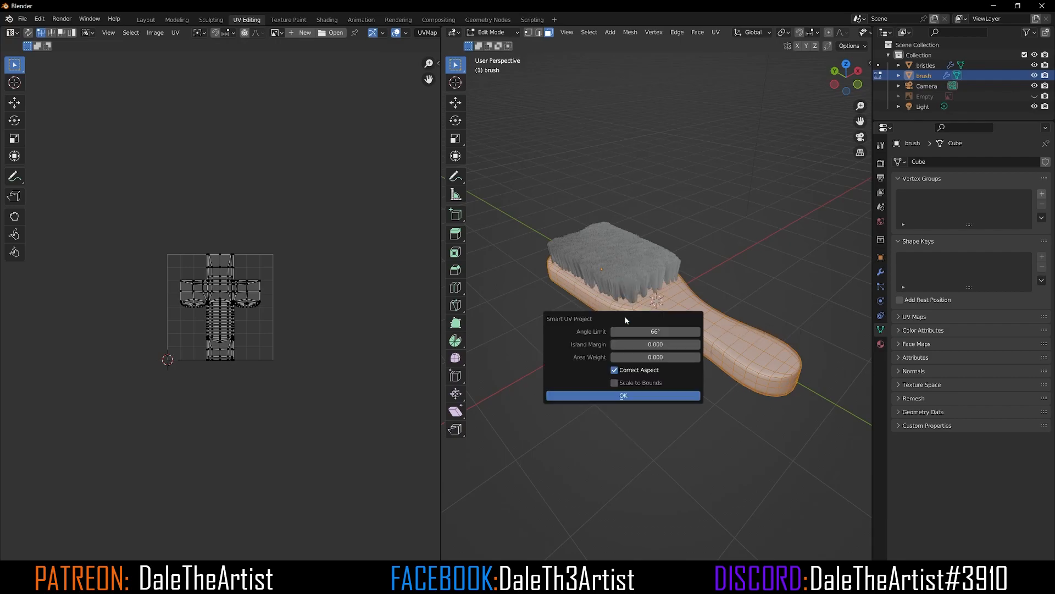
{"action": "left_click", "coordinate": [627, 395]}
{"action": "scroll", "coordinate": [143, 310], "scroll_direction": "up", "scroll_amount": 5}
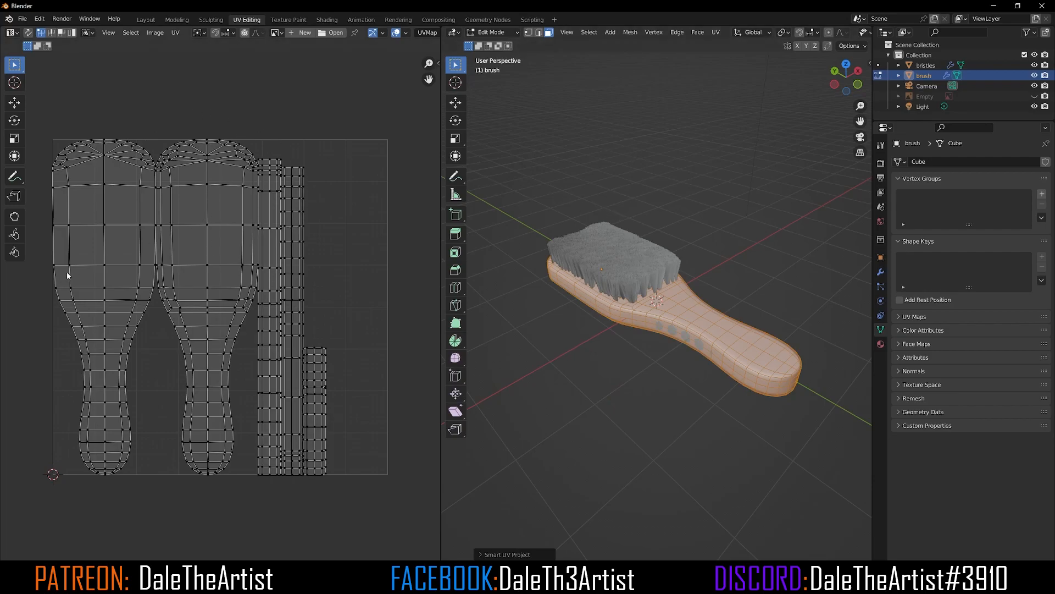
{"action": "left_click", "coordinate": [146, 20]}
{"action": "mouse_move", "coordinate": [548, 258]}
{"action": "middle_mouse_down"}
{"action": "mouse_move", "coordinate": [454, 255]}
{"action": "mouse_move", "coordinate": [489, 254]}
{"action": "mouse_move", "coordinate": [489, 234]}
{"action": "mouse_move", "coordinate": [450, 201]}
{"action": "middle_mouse_up"}
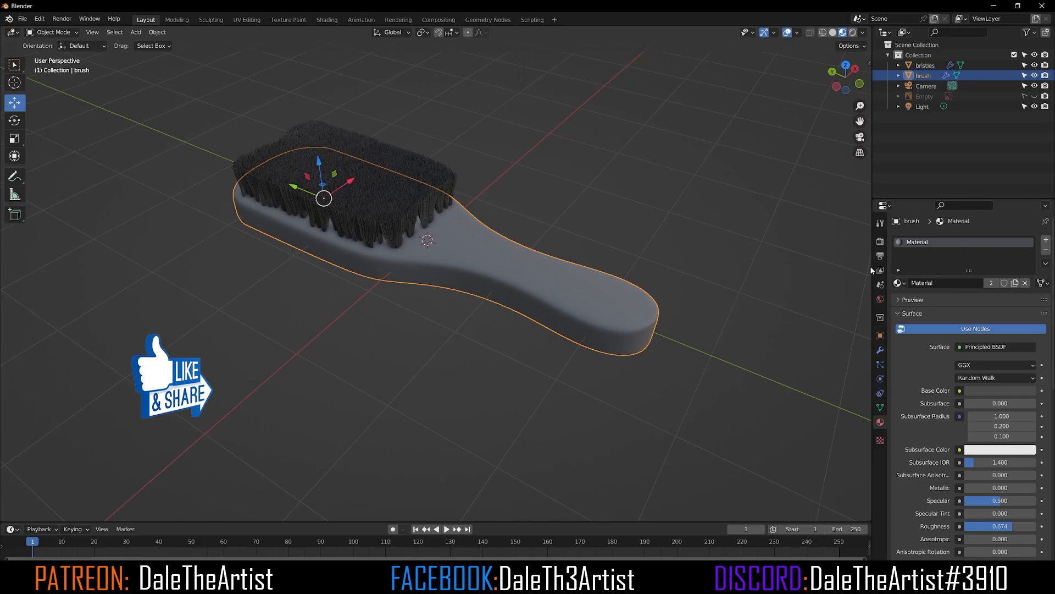
Step: Inspect the brush object's modifier and material properties
{"action": "left_click", "coordinate": [880, 350]}
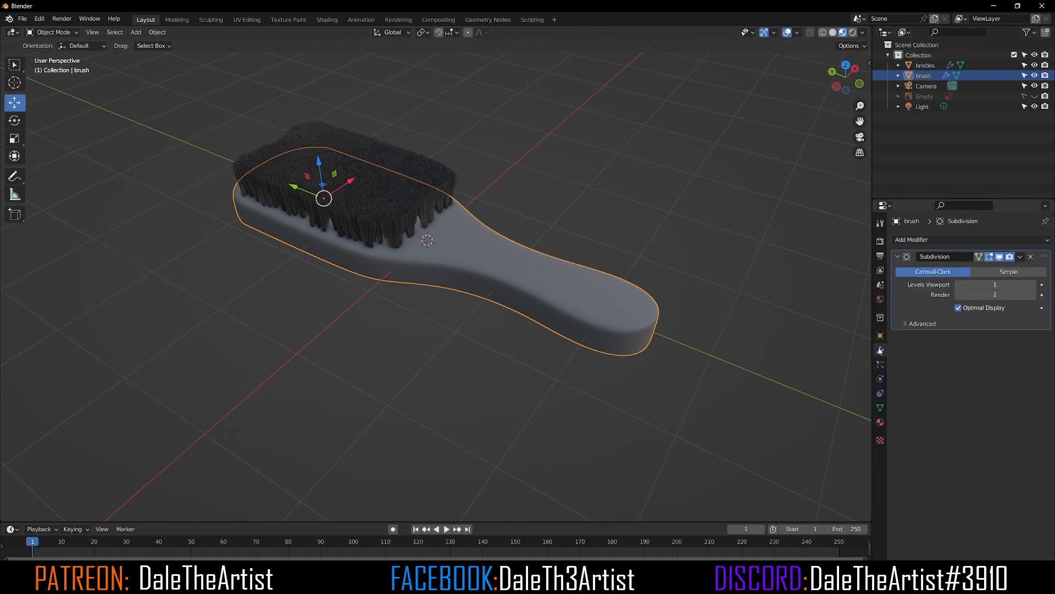
{"action": "left_click", "coordinate": [880, 421]}
{"action": "left_click", "coordinate": [715, 188]}
{"action": "left_click", "coordinate": [558, 299]}
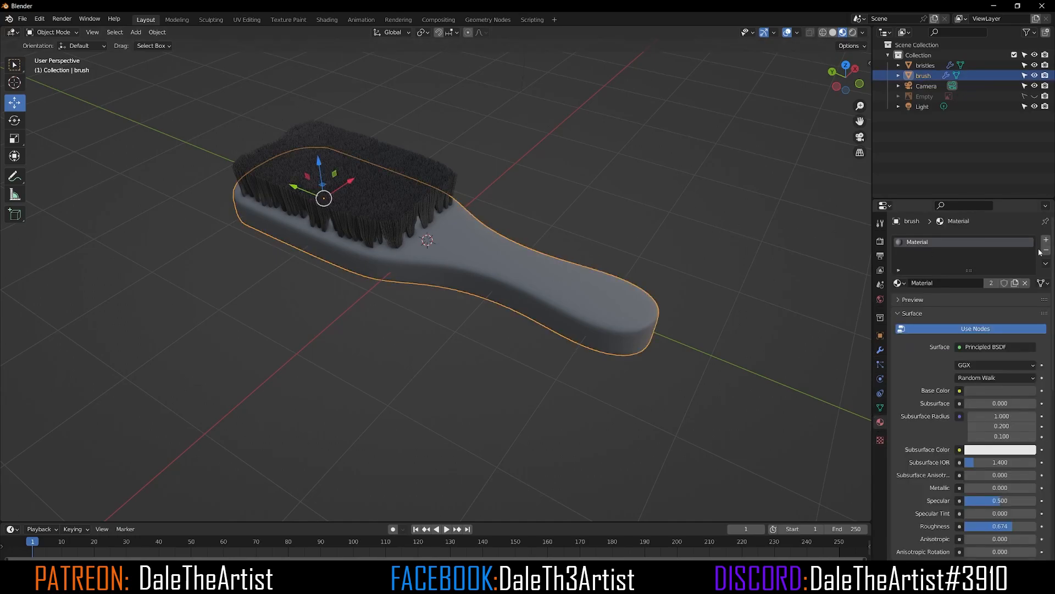
Step: Open the brush material's node tree in the Shading workspace and select its Principled BSDF node
{"action": "left_click", "coordinate": [326, 21]}
{"action": "scroll", "coordinate": [392, 424], "scroll_direction": "down", "scroll_amount": 3}
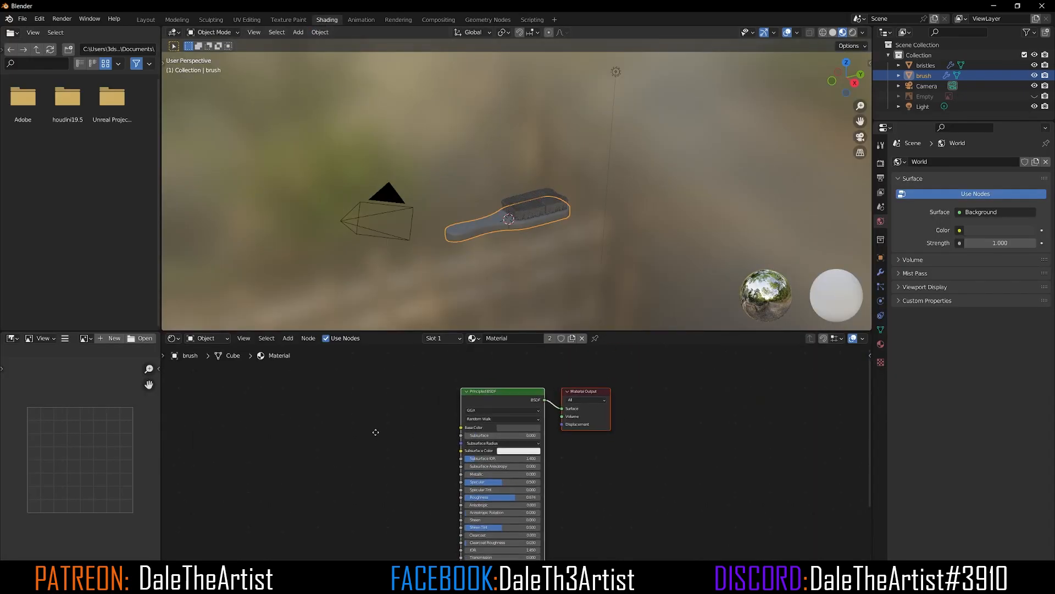
{"action": "middle_click_drag", "start_coordinate": [379, 426], "coordinate": [429, 411]}
{"action": "left_click", "coordinate": [431, 385]}
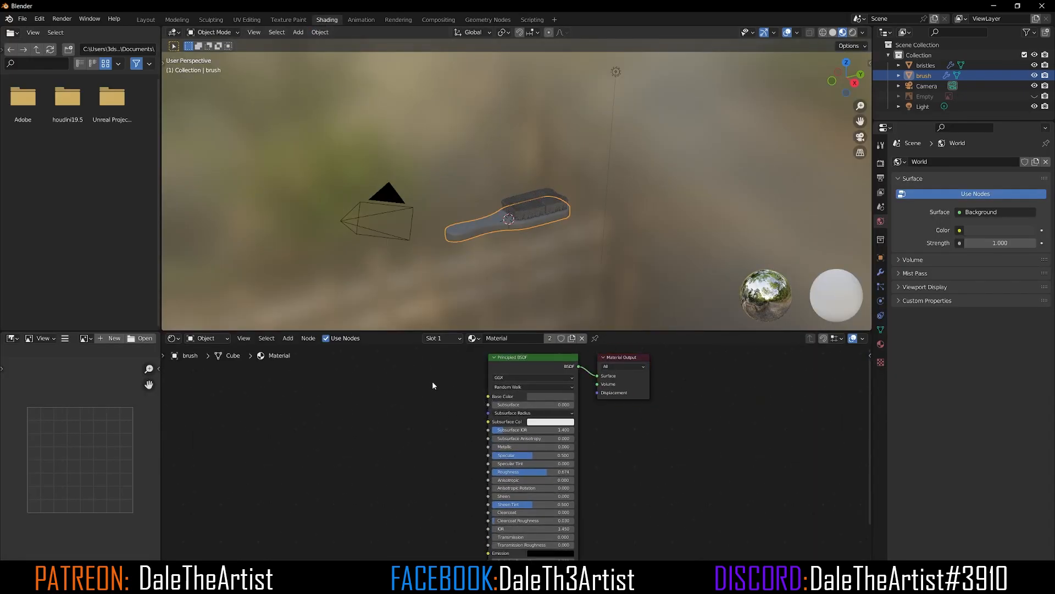
{"action": "left_click", "coordinate": [511, 358]}
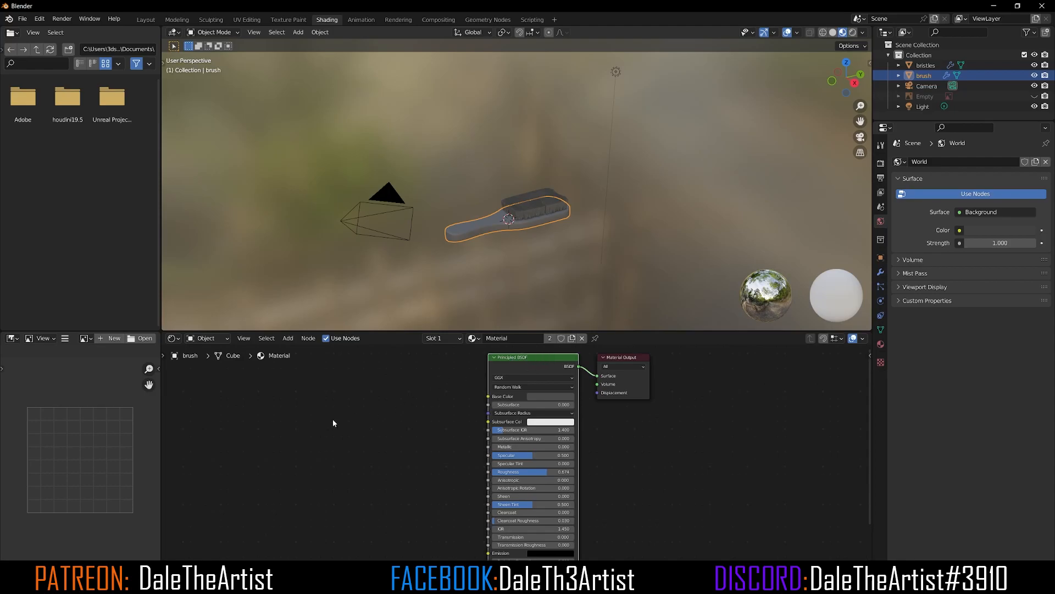
Step: Check in Preferences that the Node Wrangler add-on is enabled
{"action": "key", "text": "ctrl+shift+t"}
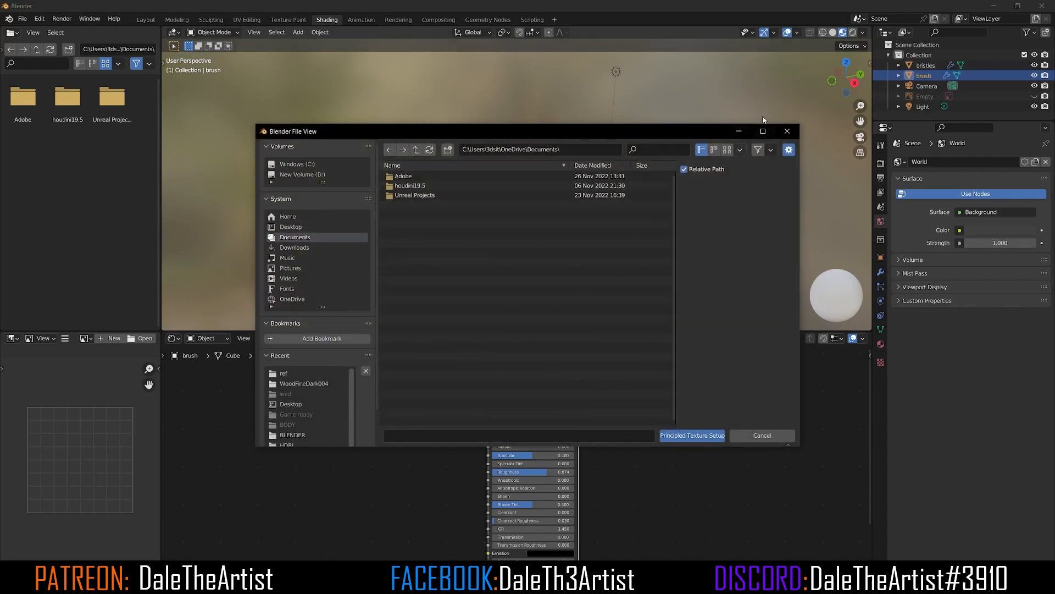
{"action": "left_click", "coordinate": [787, 131]}
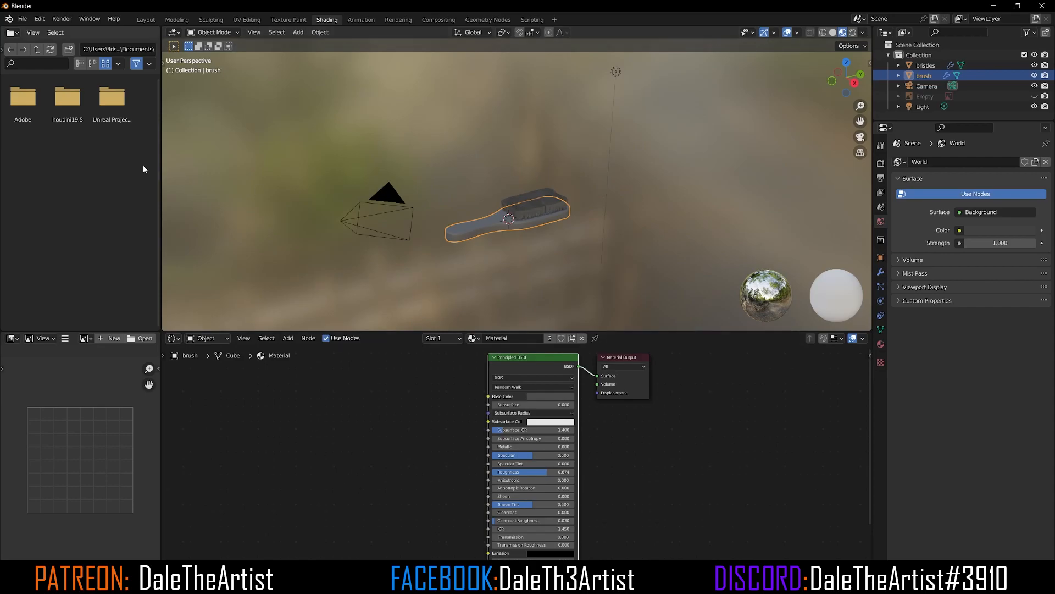
{"action": "left_click", "coordinate": [23, 19]}
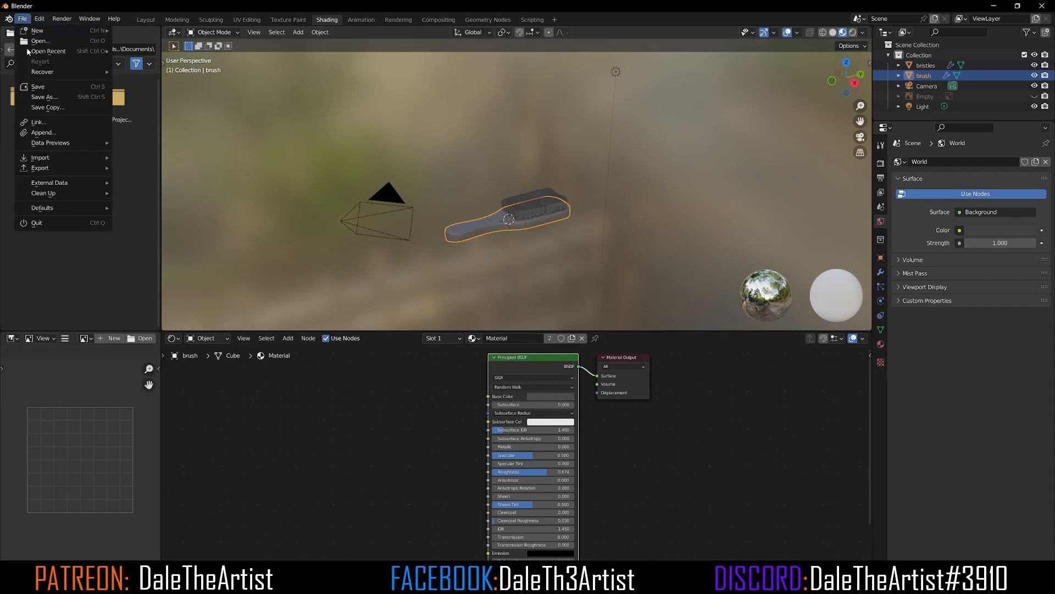
{"action": "left_click", "coordinate": [39, 19]}
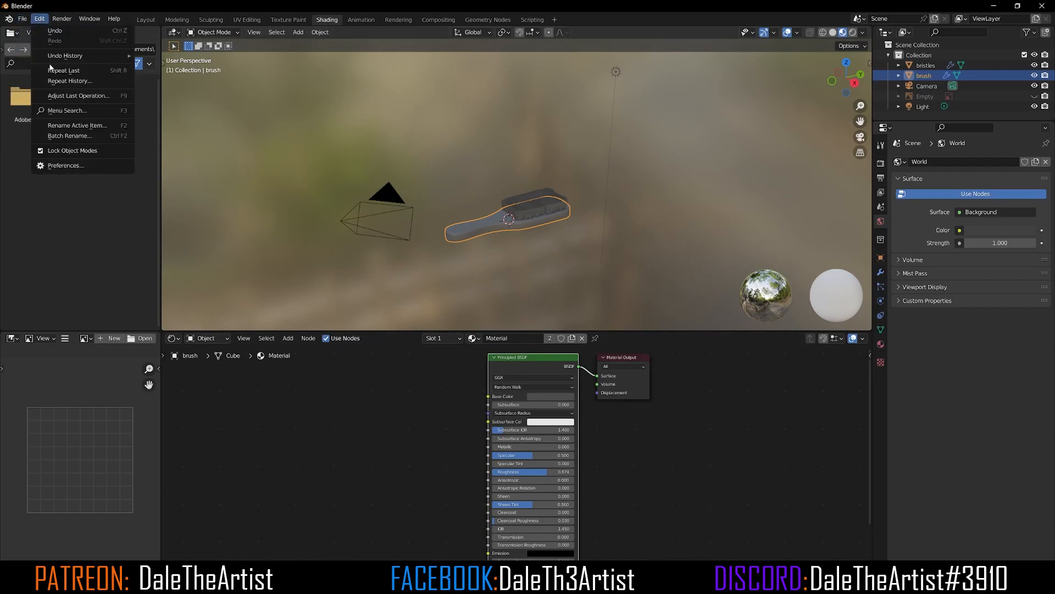
{"action": "left_click", "coordinate": [85, 167]}
{"action": "left_click", "coordinate": [276, 58]}
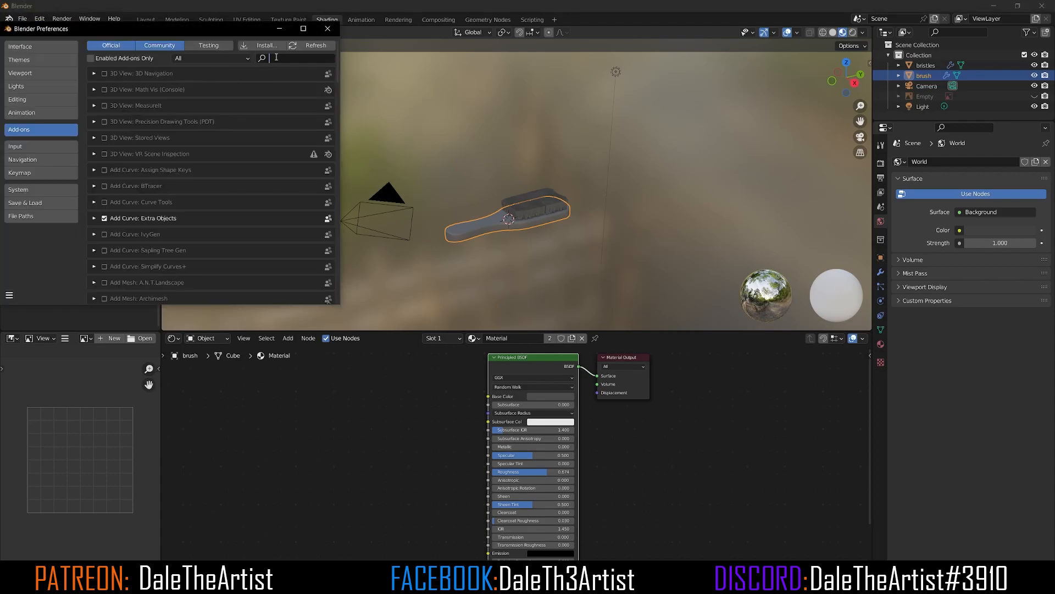
{"action": "type", "text": "node"}
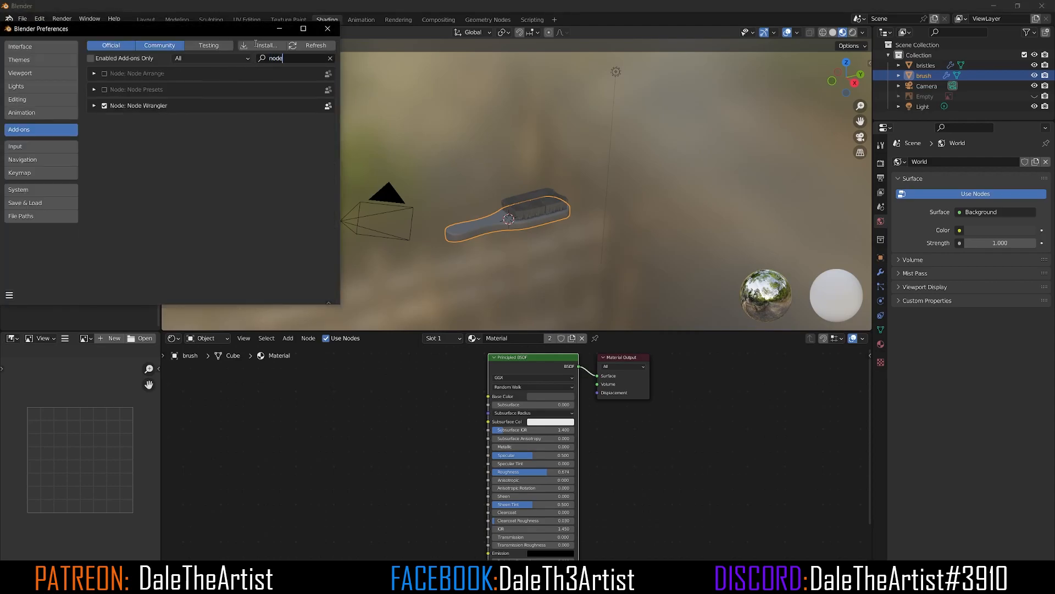
{"action": "type", "text": " wr"}
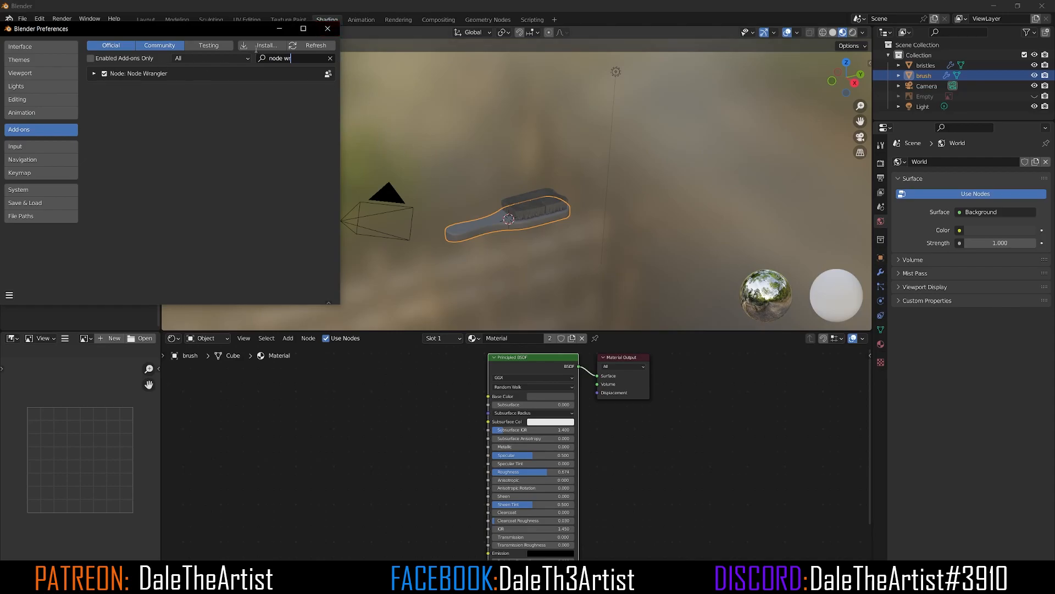
{"action": "left_click", "coordinate": [327, 28]}
Step: Use Principled Texture Setup to load all WoodFineDark004 texture maps from the brush tutorial folder into the brush material
{"action": "left_click", "coordinate": [530, 358]}
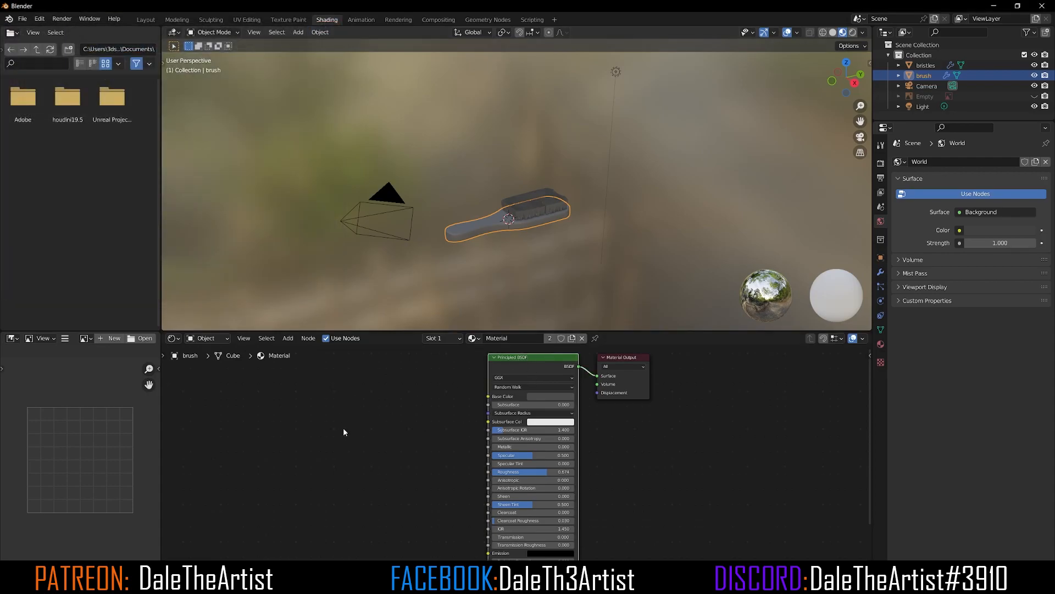
{"action": "key", "text": "ctrl+shift+t"}
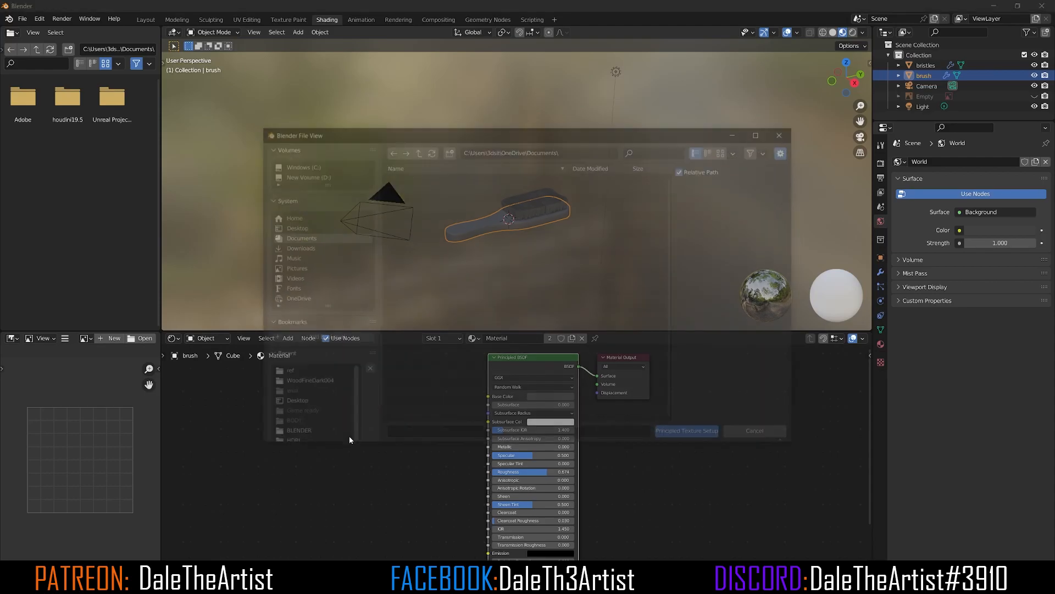
{"action": "left_click", "coordinate": [306, 174]}
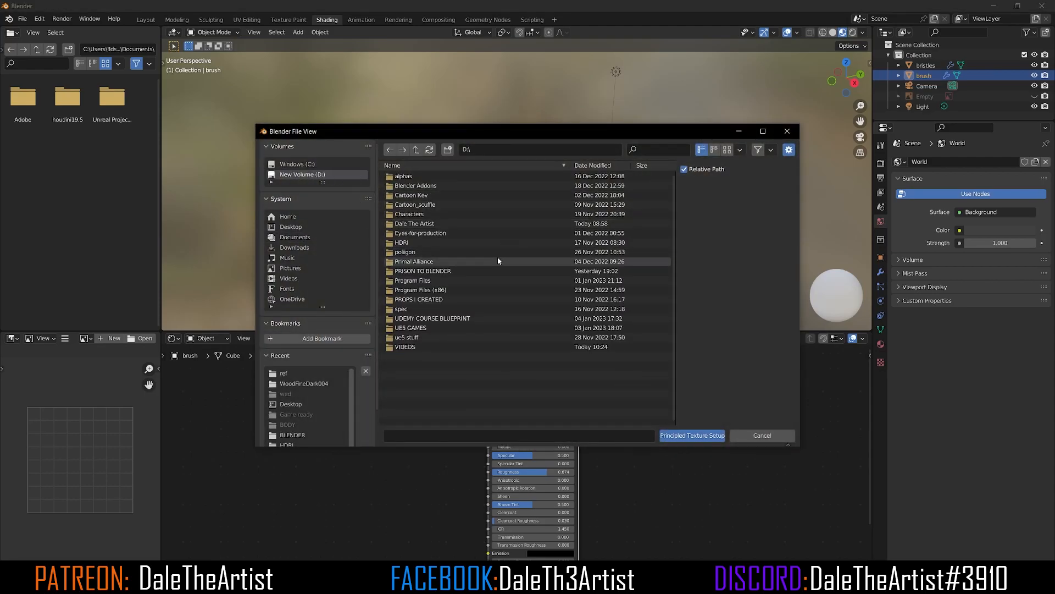
{"action": "double_click", "coordinate": [427, 223]}
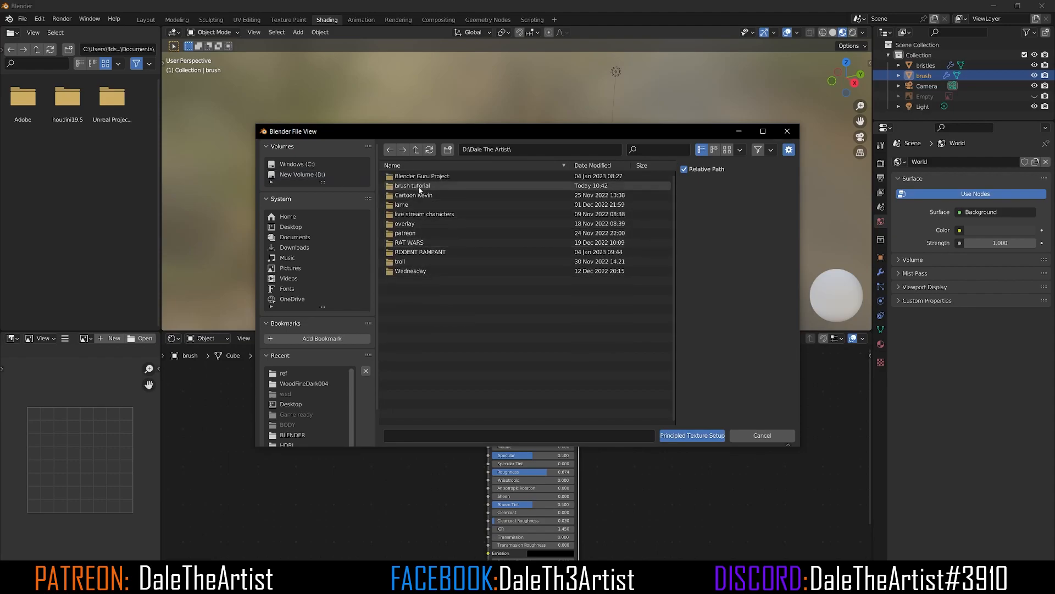
{"action": "double_click", "coordinate": [419, 187]}
{"action": "double_click", "coordinate": [418, 187]}
{"action": "left_click_drag", "start_coordinate": [489, 318], "coordinate": [403, 172]}
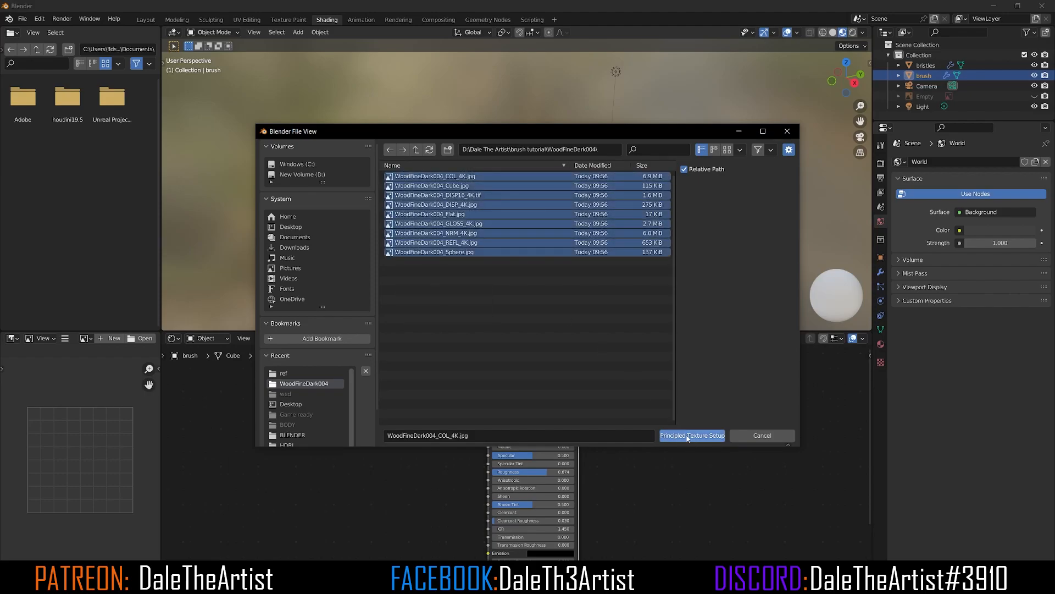
{"action": "left_click", "coordinate": [690, 436]}
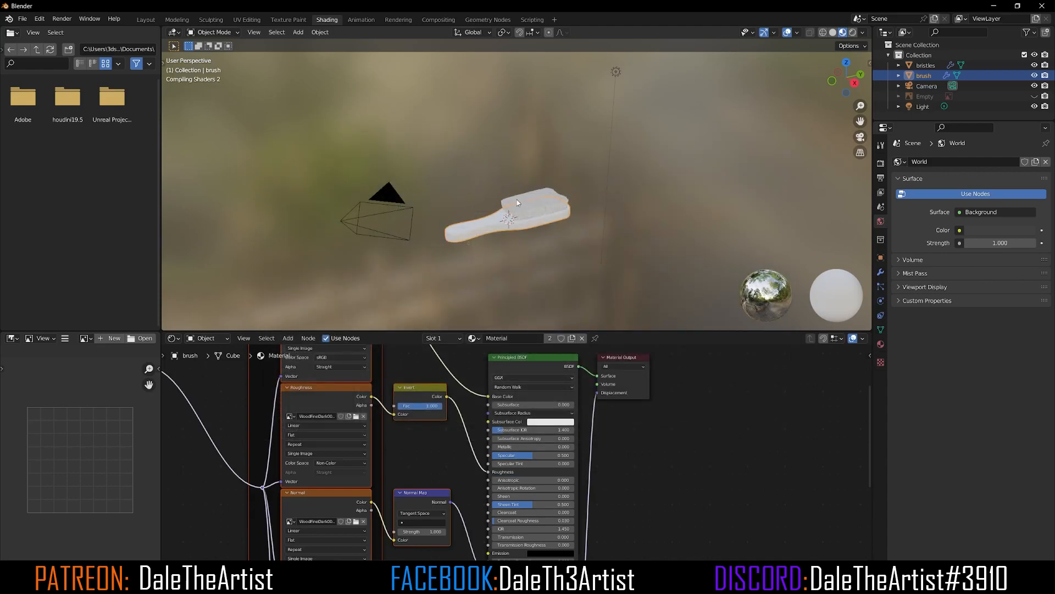
Step: Set the Mapping node's Z rotation to 90° so the wood grain runs along the handle
{"action": "scroll", "coordinate": [513, 221], "scroll_direction": "up", "scroll_amount": 6}
{"action": "mouse_move", "coordinate": [504, 243]}
{"action": "middle_mouse_down"}
{"action": "mouse_move", "coordinate": [643, 240]}
{"action": "mouse_move", "coordinate": [563, 177]}
{"action": "middle_mouse_up"}
{"action": "scroll", "coordinate": [563, 177], "scroll_direction": "up", "scroll_amount": 3}
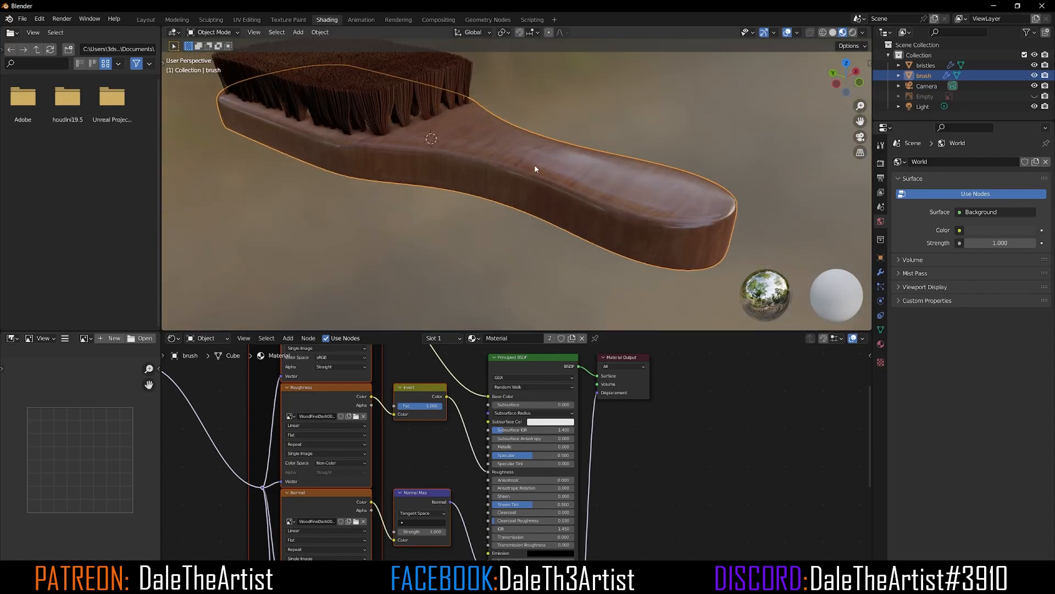
{"action": "scroll", "coordinate": [308, 464], "scroll_direction": "down", "scroll_amount": 1}
{"action": "middle_click_drag", "start_coordinate": [270, 471], "coordinate": [411, 487]}
{"action": "scroll", "coordinate": [421, 459], "scroll_direction": "up", "scroll_amount": 2}
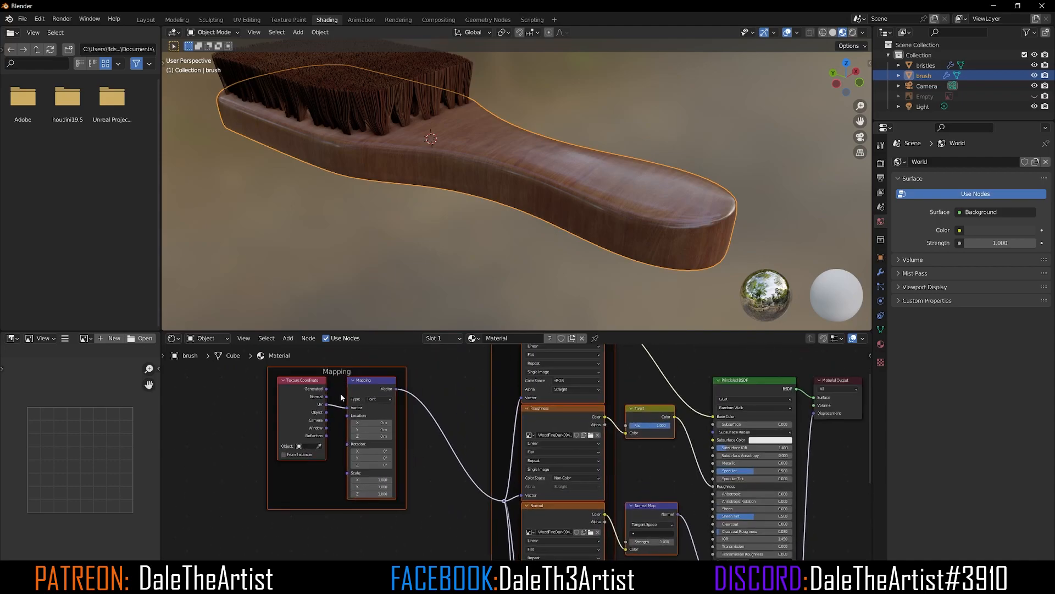
{"action": "scroll", "coordinate": [342, 395], "scroll_direction": "up", "scroll_amount": 2}
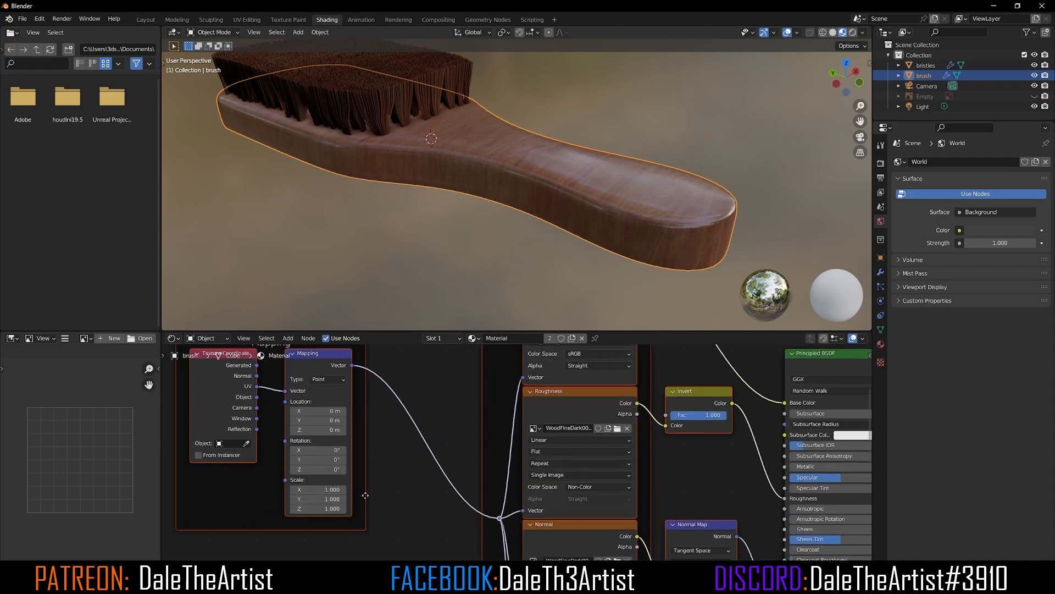
{"action": "left_click_drag", "start_coordinate": [324, 469], "coordinate": [363, 468]}
{"action": "left_click_drag", "start_coordinate": [333, 469], "coordinate": [388, 469]}
{"action": "left_click", "coordinate": [334, 469]}
{"action": "type", "text": "90"}
{"action": "key", "text": "Return"}
Step: Back in Layout, rename the brush's material to wood_mat
{"action": "mouse_move", "coordinate": [415, 234]}
{"action": "middle_mouse_down"}
{"action": "mouse_move", "coordinate": [421, 277]}
{"action": "mouse_move", "coordinate": [421, 230]}
{"action": "middle_mouse_up"}
{"action": "scroll", "coordinate": [400, 182], "scroll_direction": "down", "scroll_amount": 1}
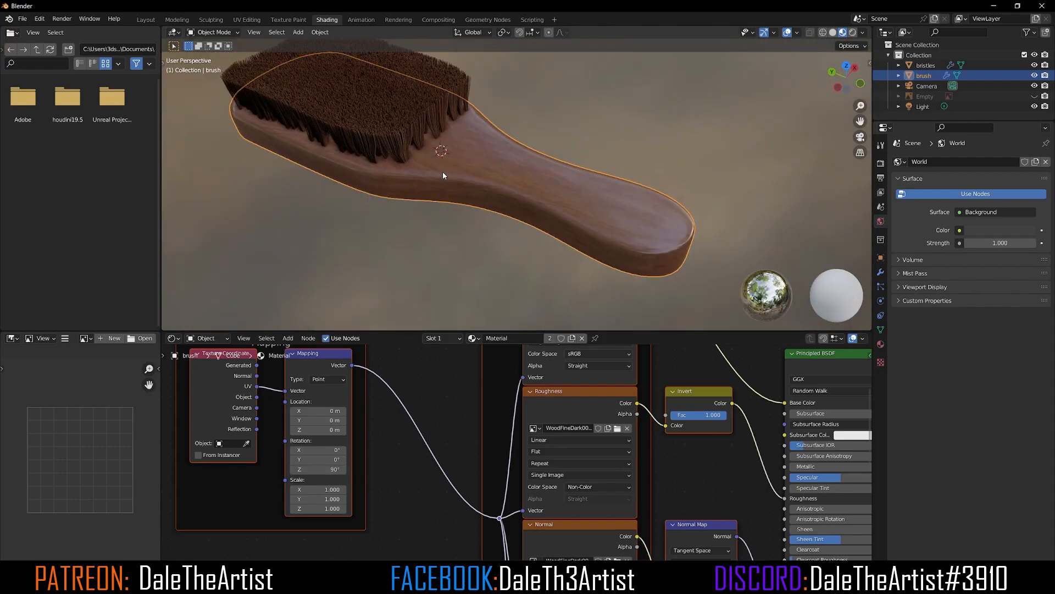
{"action": "middle_click_drag", "start_coordinate": [413, 142], "coordinate": [417, 161]}
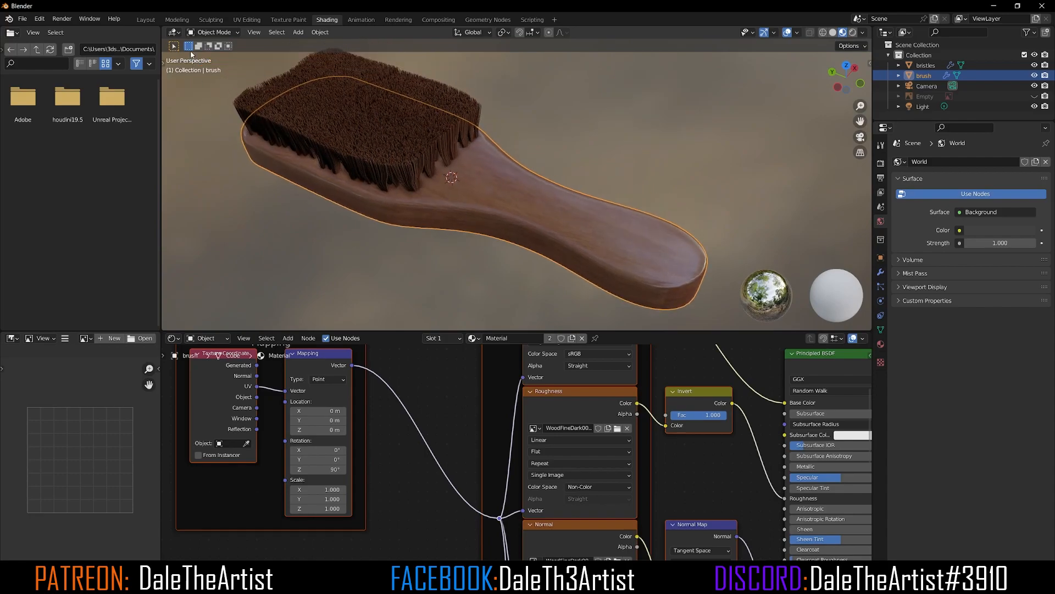
{"action": "left_click", "coordinate": [146, 20]}
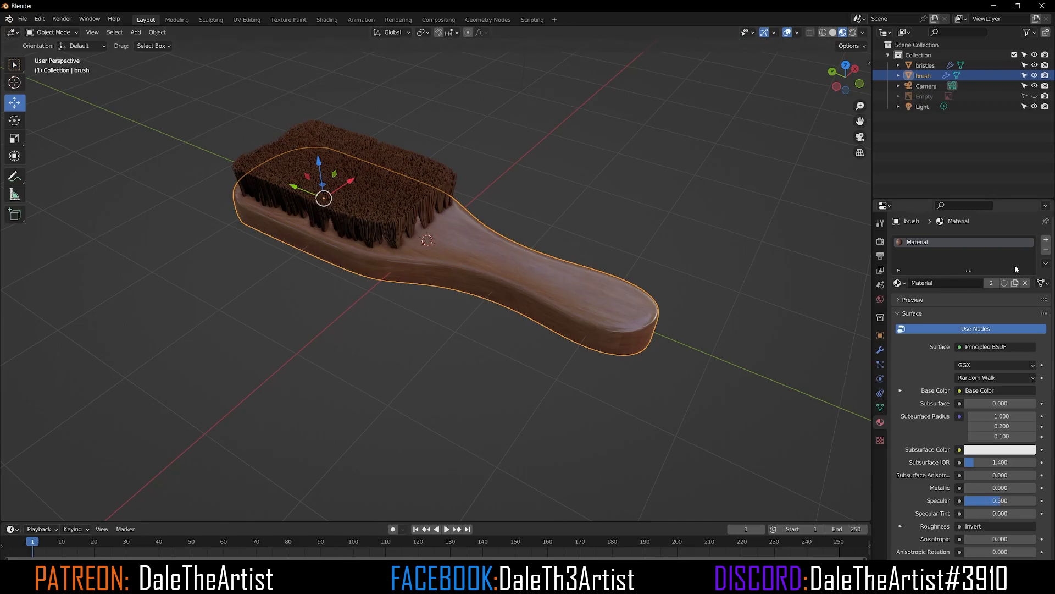
{"action": "type", "text": "wood_mat"}
{"action": "key", "text": "Return"}
Step: Select the bristles, replace their wood_mat slot with a new material and set its base color to black
{"action": "left_click", "coordinate": [521, 153]}
{"action": "left_click", "coordinate": [370, 220]}
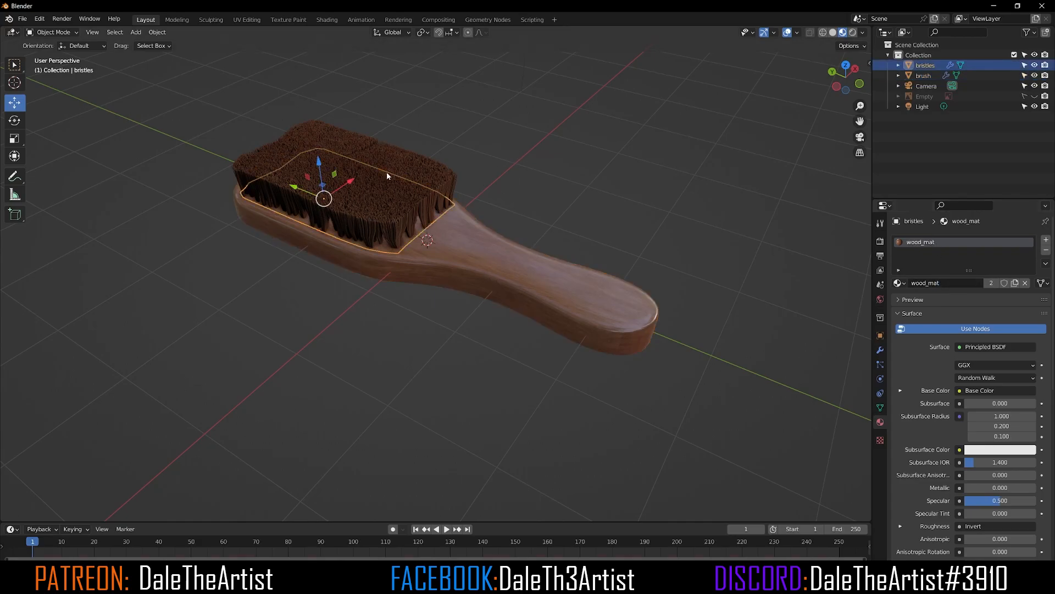
{"action": "left_click", "coordinate": [1046, 250]}
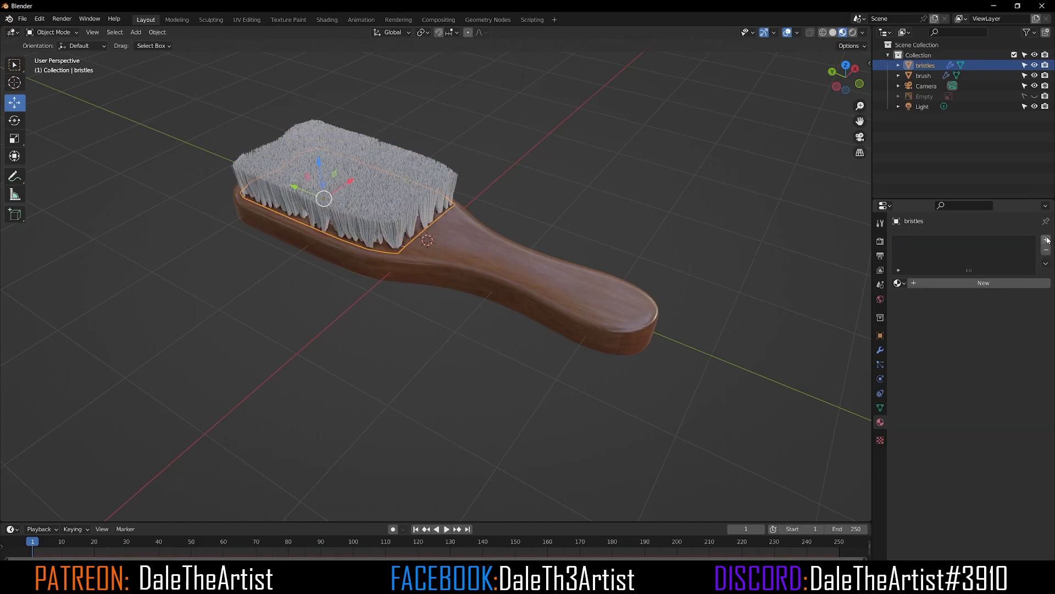
{"action": "left_click", "coordinate": [1046, 240]}
{"action": "left_click", "coordinate": [940, 283]}
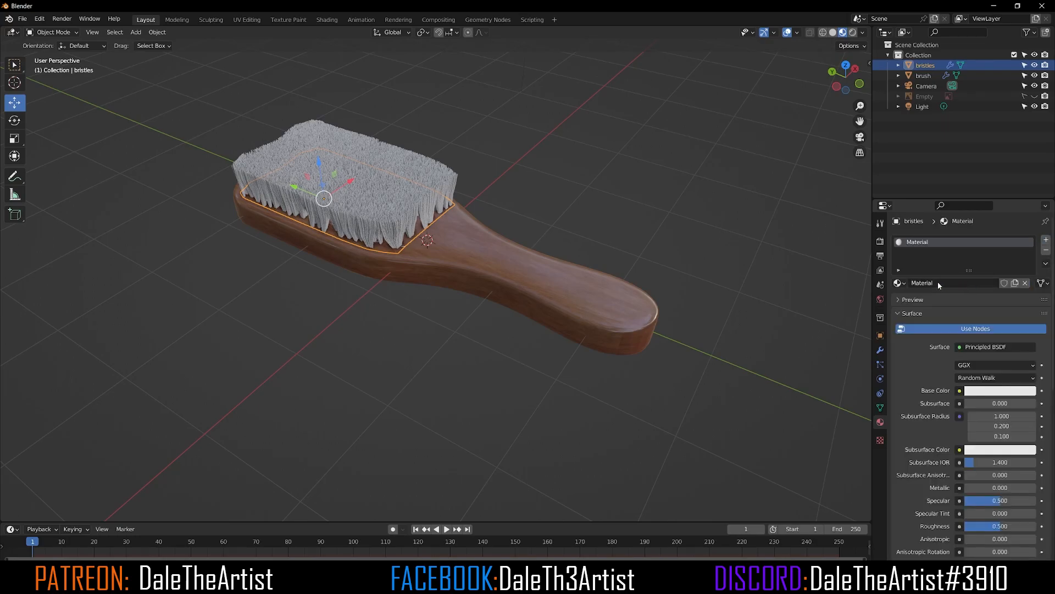
{"action": "left_click", "coordinate": [977, 391]}
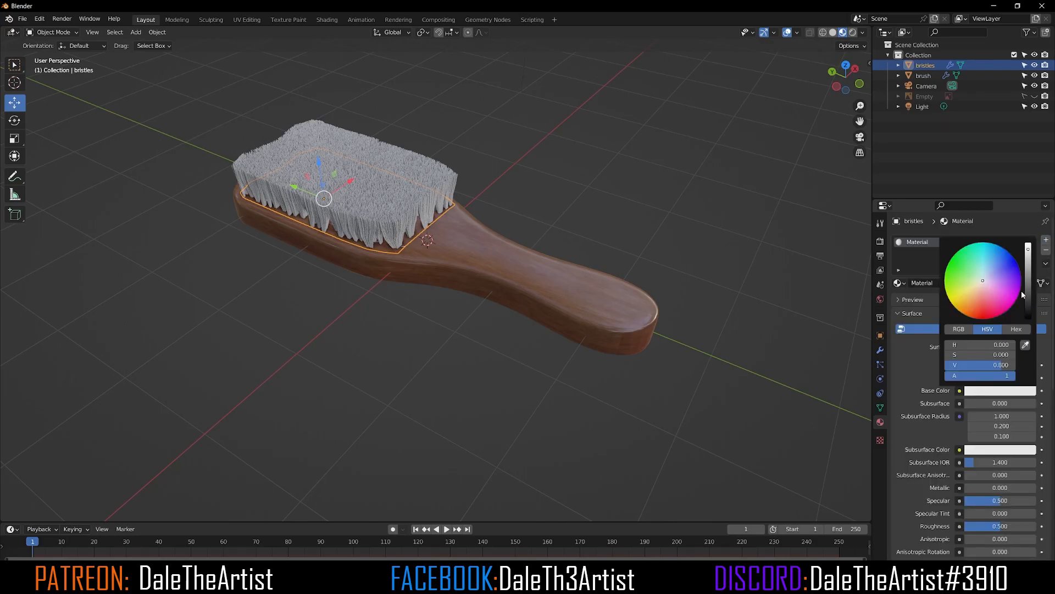
{"action": "left_click", "coordinate": [1029, 301]}
{"action": "left_click_drag", "start_coordinate": [1029, 302], "coordinate": [1028, 303]}
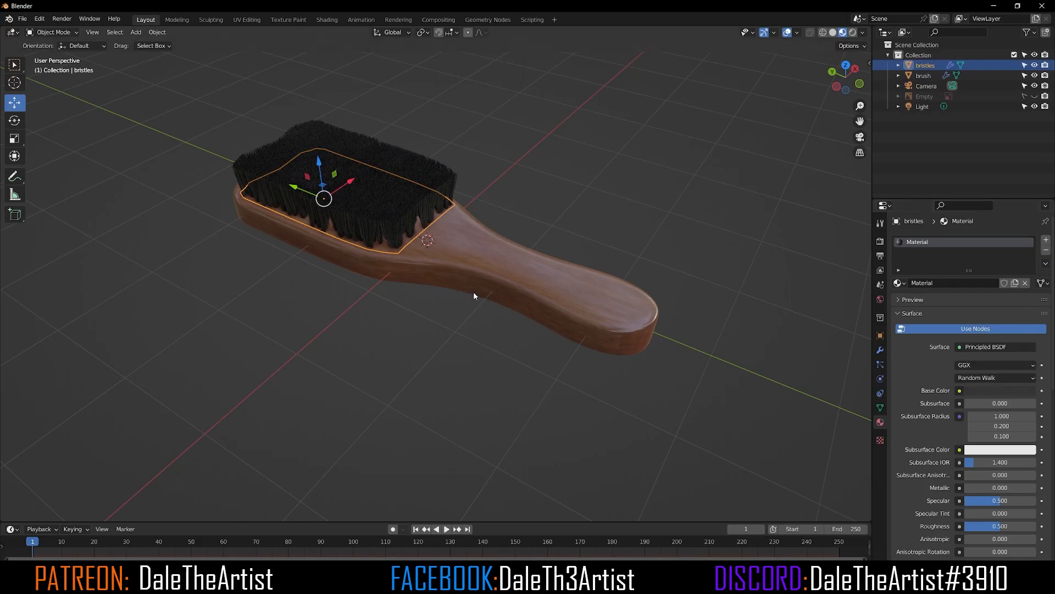
Step: Select the brush handle and lower the Invert node's factor in its wood material
{"action": "left_click", "coordinate": [404, 322]}
{"action": "mouse_move", "coordinate": [404, 322]}
{"action": "middle_mouse_down"}
{"action": "mouse_move", "coordinate": [450, 279]}
{"action": "mouse_move", "coordinate": [405, 237]}
{"action": "mouse_move", "coordinate": [382, 249]}
{"action": "mouse_move", "coordinate": [466, 186]}
{"action": "mouse_move", "coordinate": [368, 203]}
{"action": "mouse_move", "coordinate": [394, 200]}
{"action": "middle_mouse_up"}
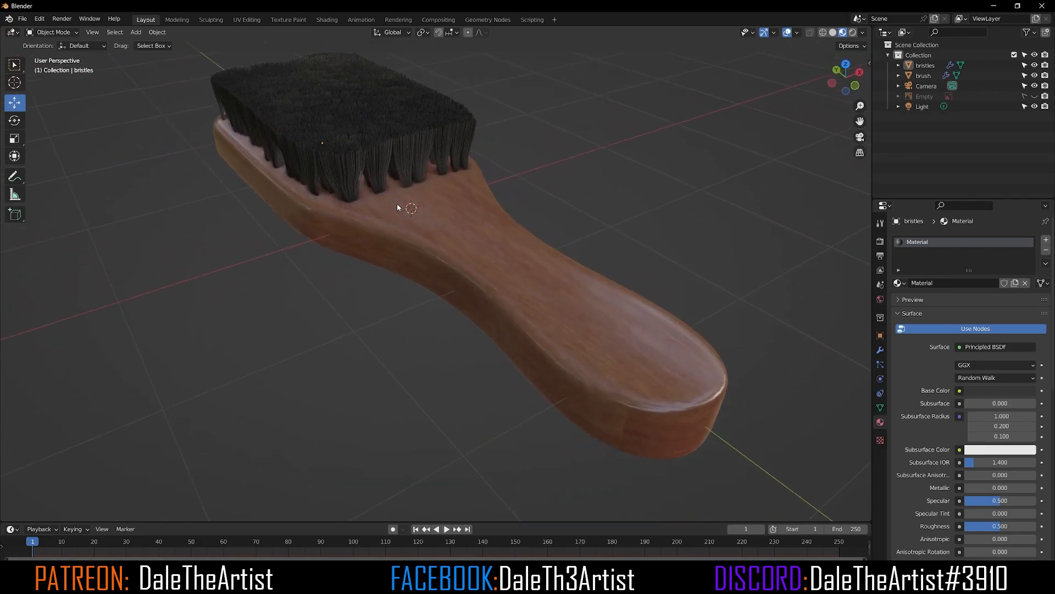
{"action": "left_click", "coordinate": [460, 227]}
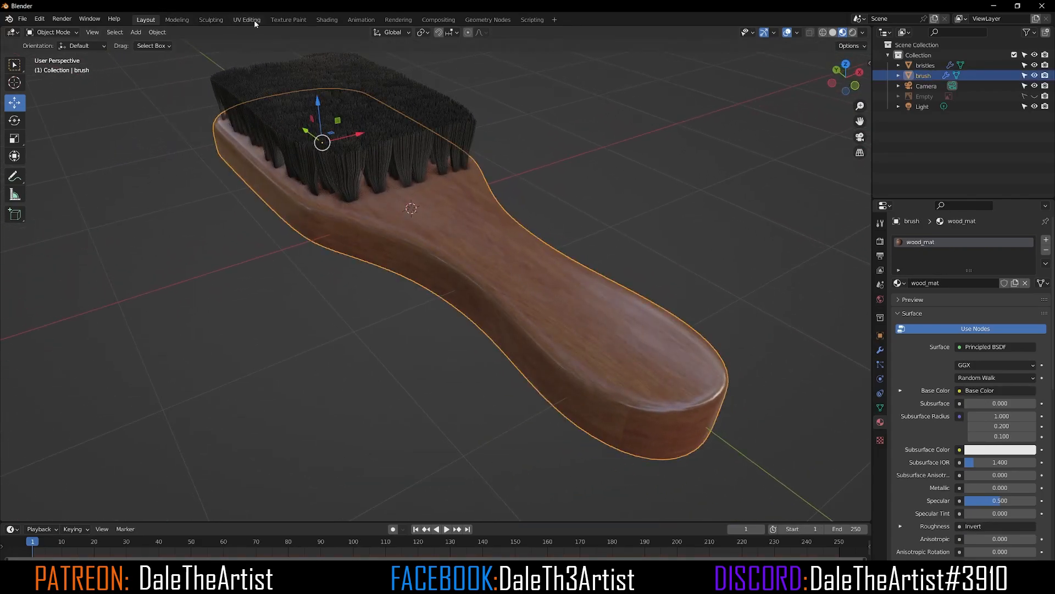
{"action": "left_click", "coordinate": [322, 19]}
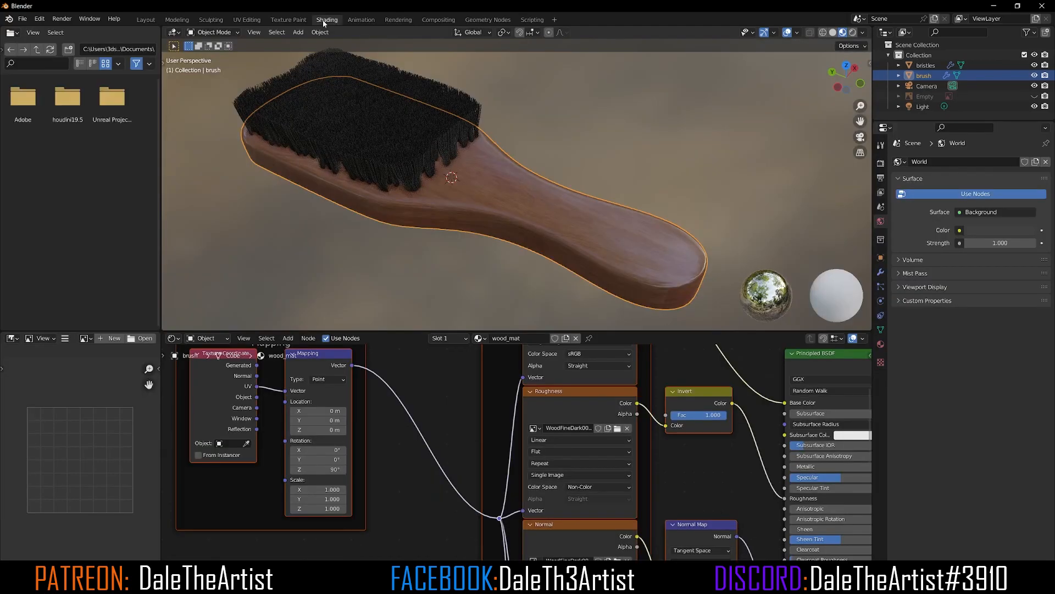
{"action": "middle_click_drag", "start_coordinate": [535, 453], "coordinate": [429, 441]}
{"action": "scroll", "coordinate": [422, 385], "scroll_direction": "down", "scroll_amount": 4}
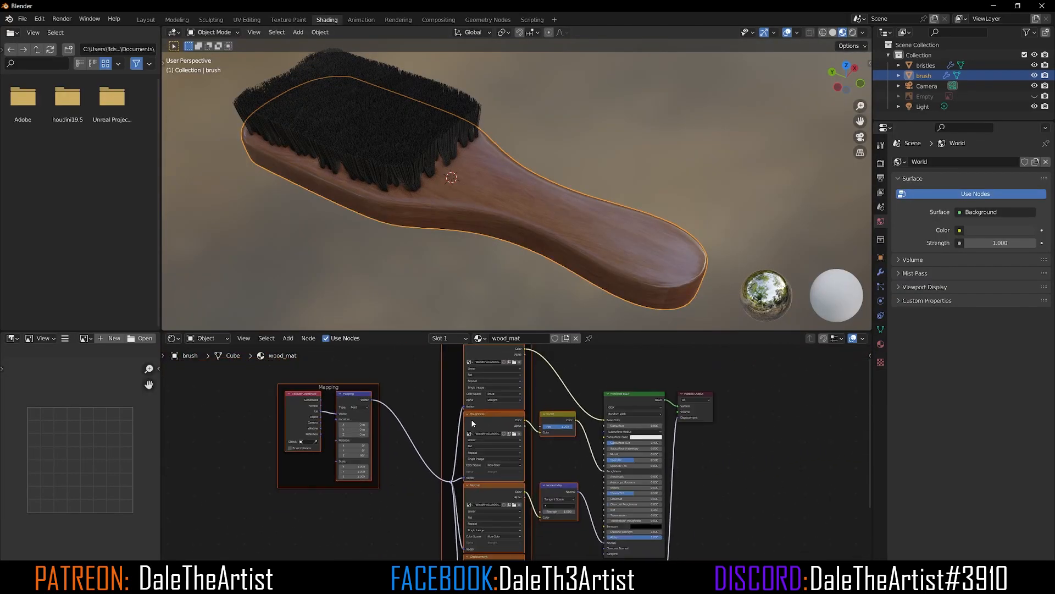
{"action": "scroll", "coordinate": [548, 413], "scroll_direction": "up", "scroll_amount": 4}
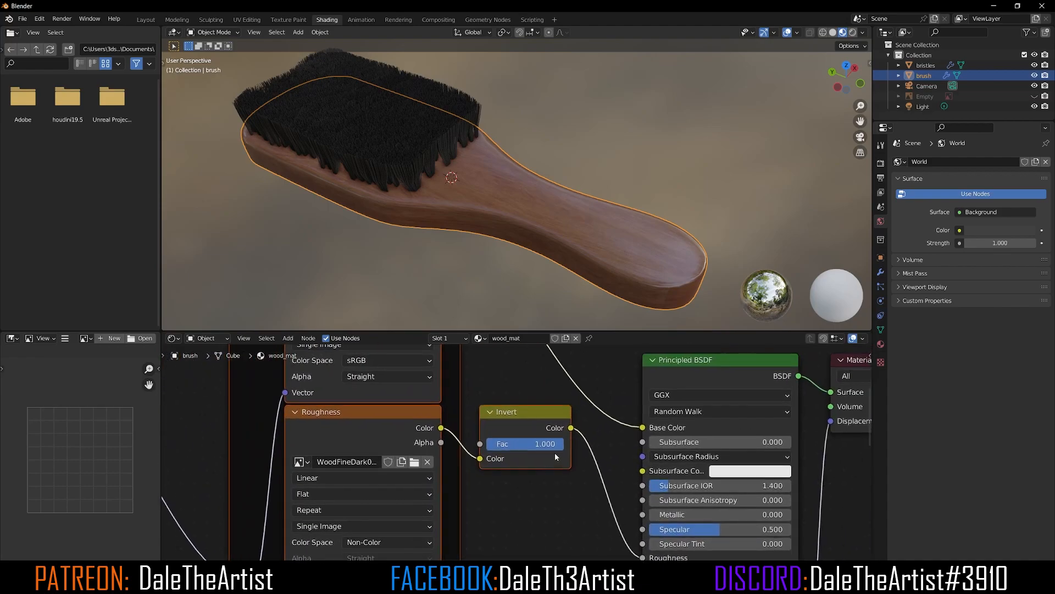
{"action": "mouse_move", "coordinate": [560, 443]}
{"action": "left_mouse_down"}
{"action": "mouse_move", "coordinate": [487, 444]}
{"action": "mouse_move", "coordinate": [560, 443]}
{"action": "mouse_move", "coordinate": [544, 444]}
{"action": "left_mouse_up"}
Step: Orbit around the textured brush in the Layout viewport to review its materials
{"action": "left_click", "coordinate": [145, 20]}
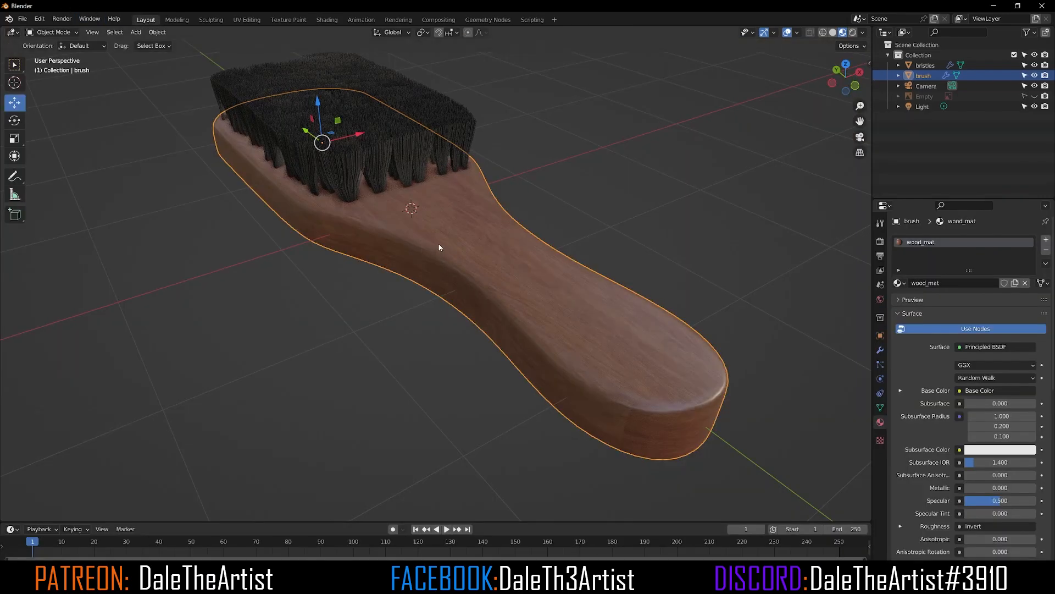
{"action": "mouse_move", "coordinate": [483, 233]}
{"action": "middle_mouse_down"}
{"action": "mouse_move", "coordinate": [595, 230]}
{"action": "mouse_move", "coordinate": [558, 249]}
{"action": "mouse_move", "coordinate": [470, 116]}
{"action": "middle_mouse_up"}
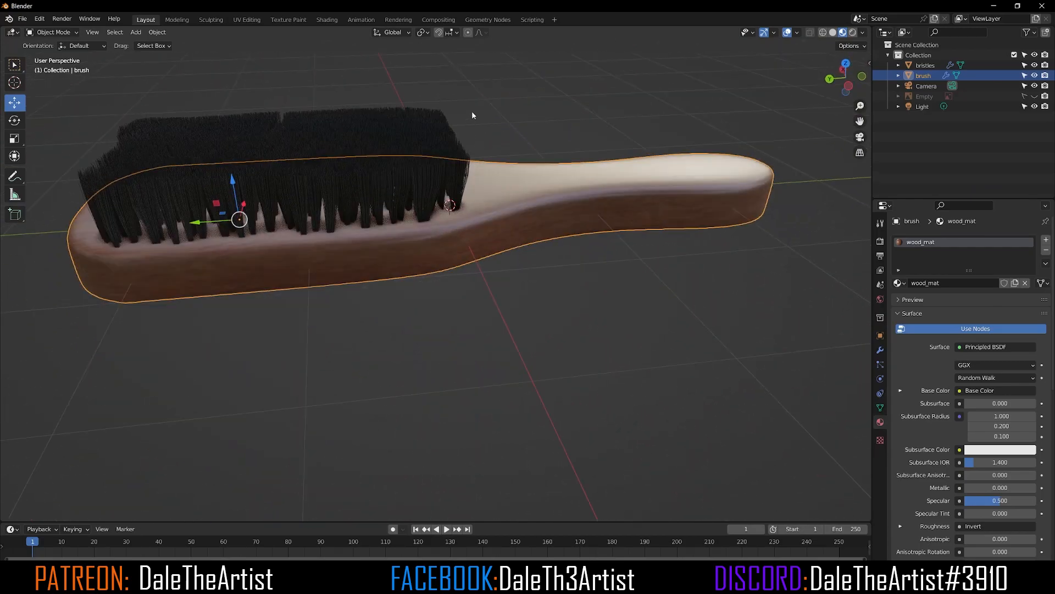
{"action": "left_click", "coordinate": [494, 98]}
{"action": "mouse_move", "coordinate": [512, 151]}
{"action": "middle_mouse_down"}
{"action": "mouse_move", "coordinate": [532, 255]}
{"action": "mouse_move", "coordinate": [475, 266]}
{"action": "mouse_move", "coordinate": [206, 243]}
{"action": "mouse_move", "coordinate": [484, 265]}
{"action": "middle_mouse_up"}
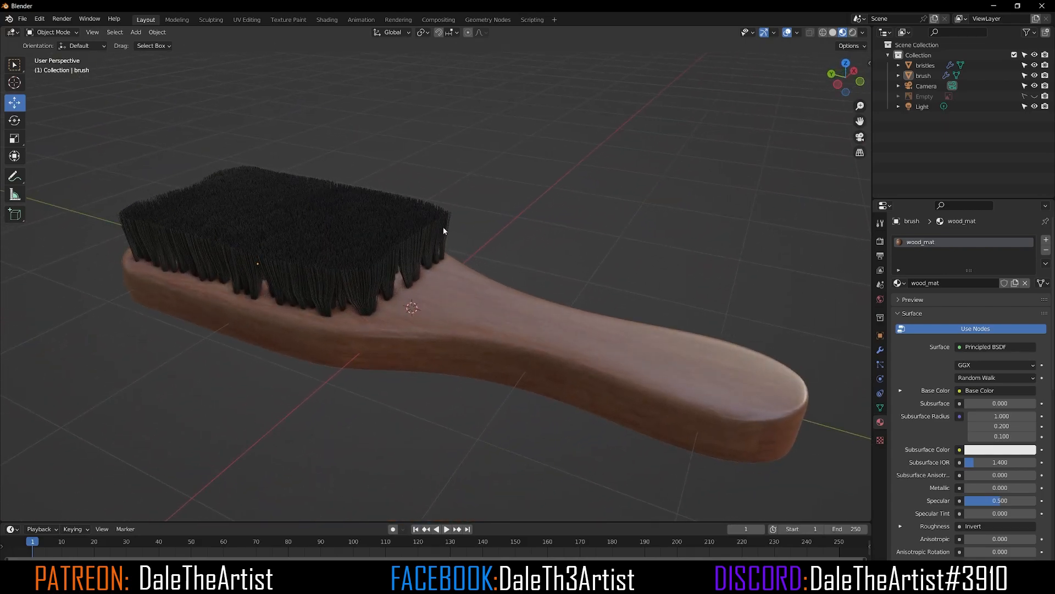
{"action": "mouse_move", "coordinate": [442, 227]}
{"action": "middle_mouse_down"}
{"action": "mouse_move", "coordinate": [415, 245]}
{"action": "mouse_move", "coordinate": [485, 245]}
{"action": "mouse_move", "coordinate": [386, 248]}
{"action": "mouse_move", "coordinate": [325, 232]}
{"action": "mouse_move", "coordinate": [420, 225]}
{"action": "middle_mouse_up"}
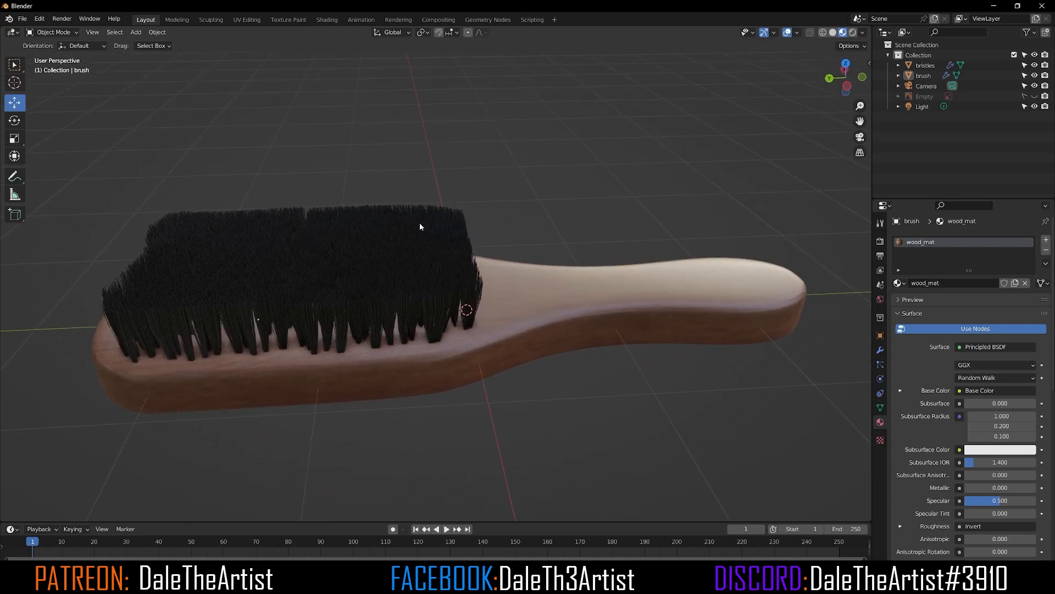